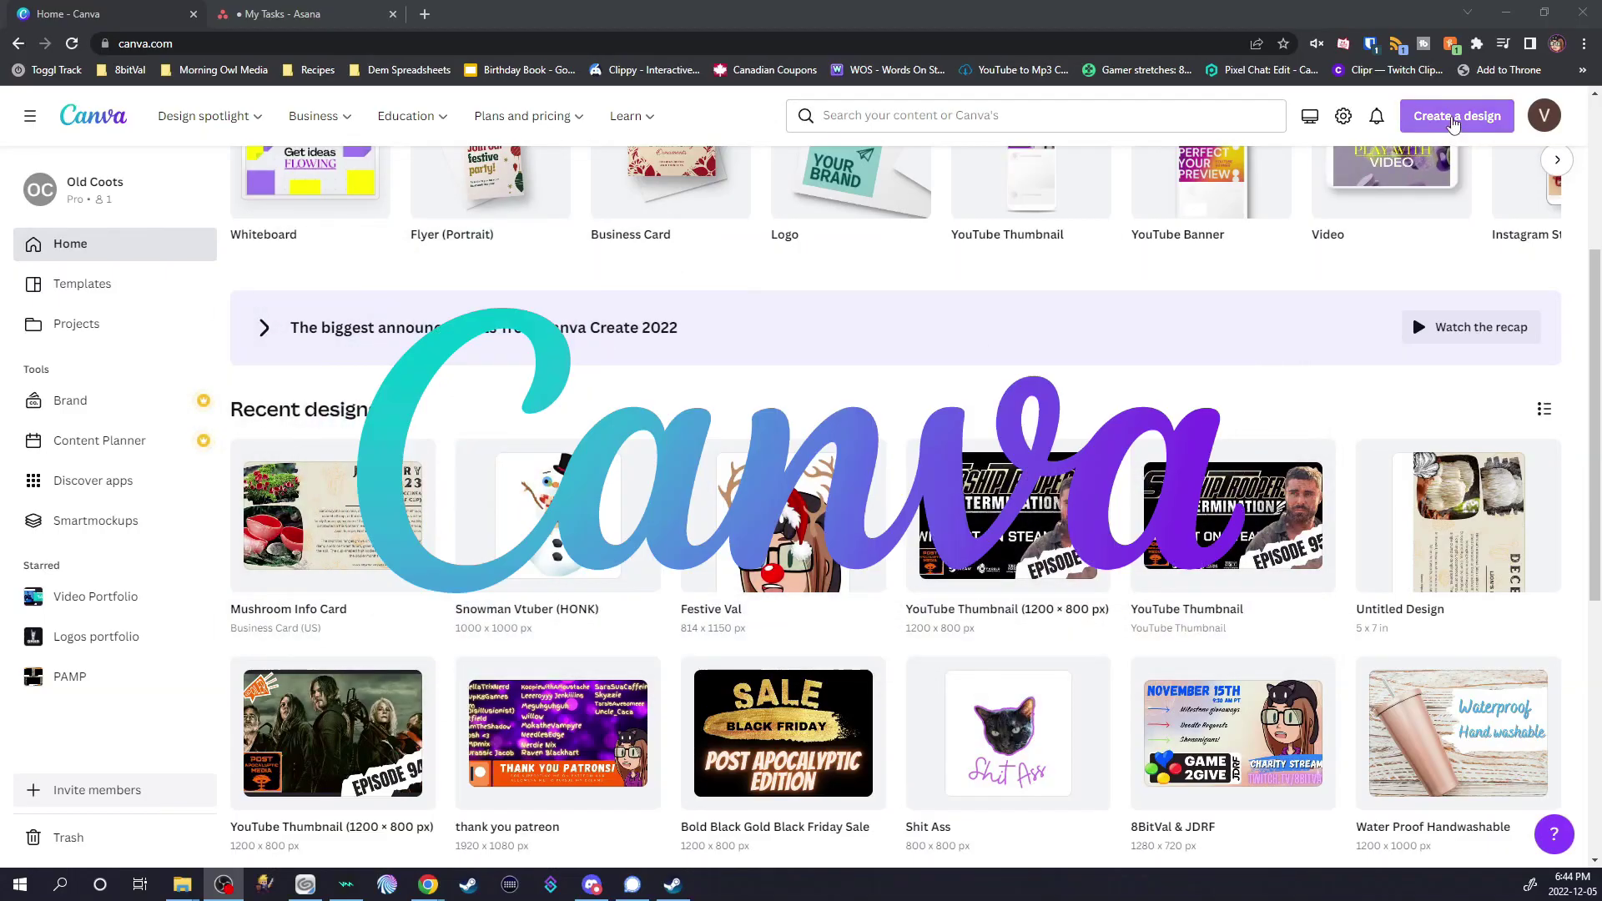
Create a blank 1000 × 1000 px design and search the element photos for "snowball"
click(1005, 822)
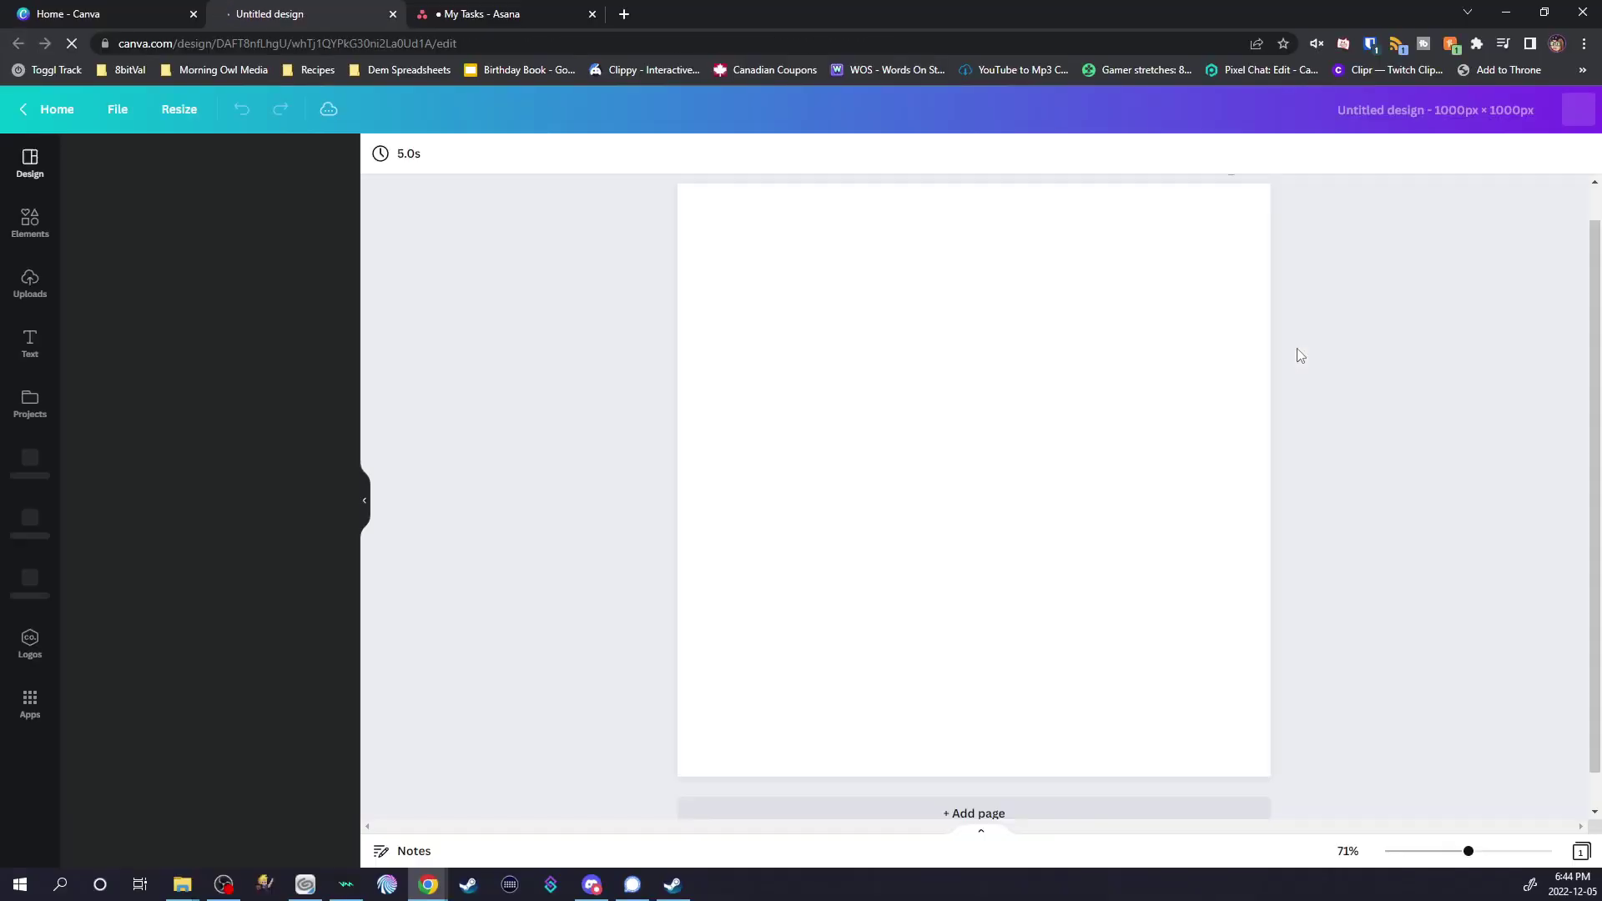
click(39, 219)
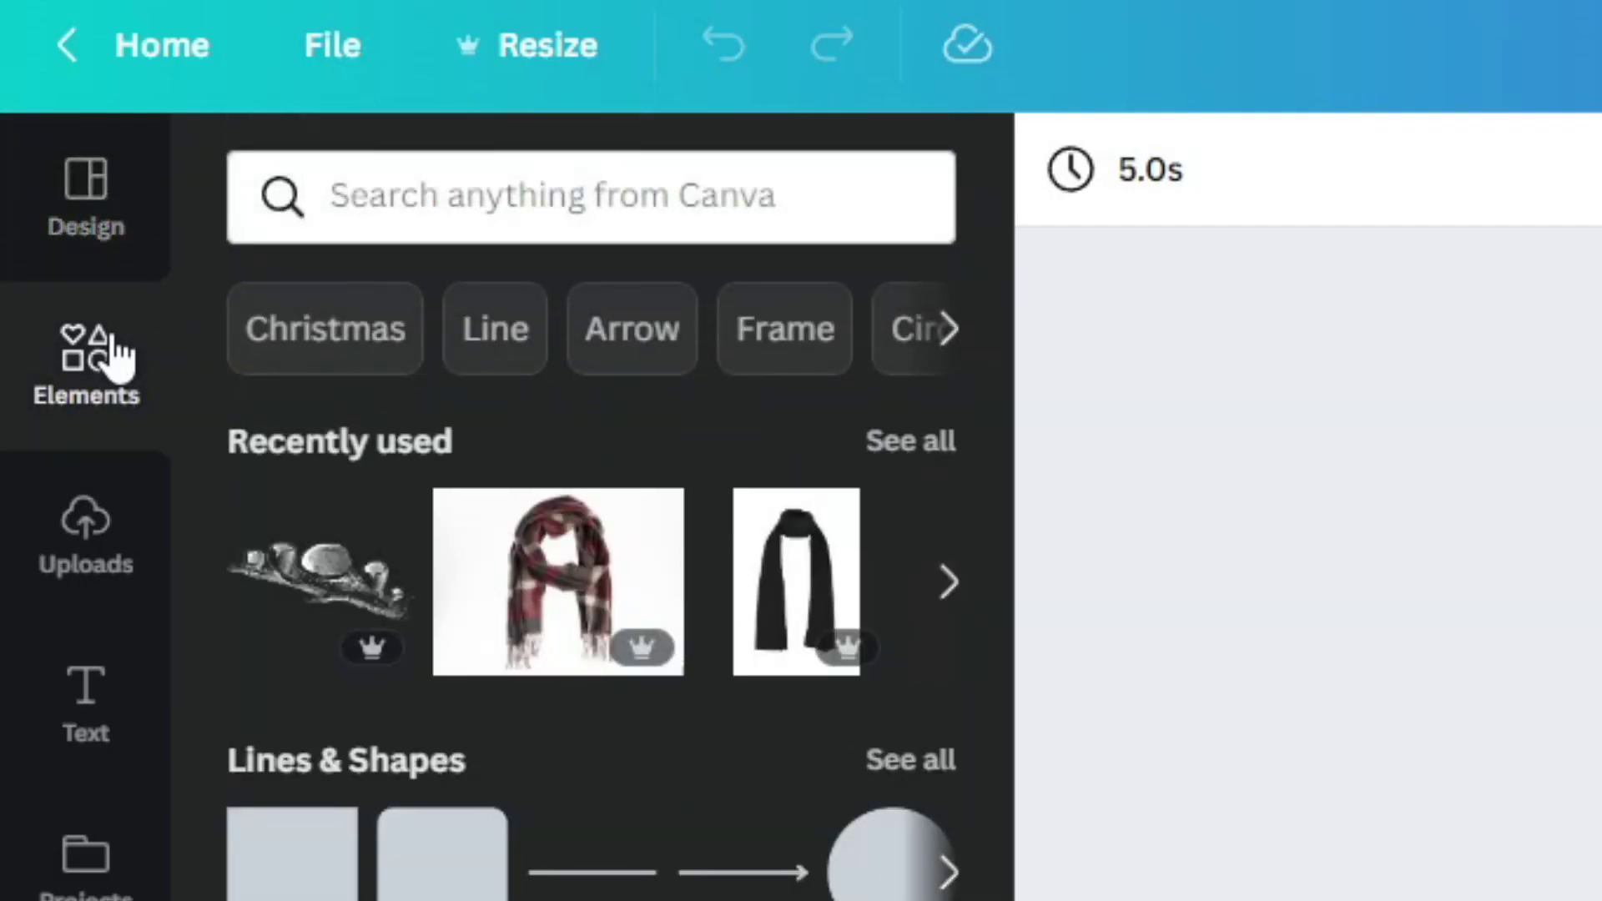
click(566, 213)
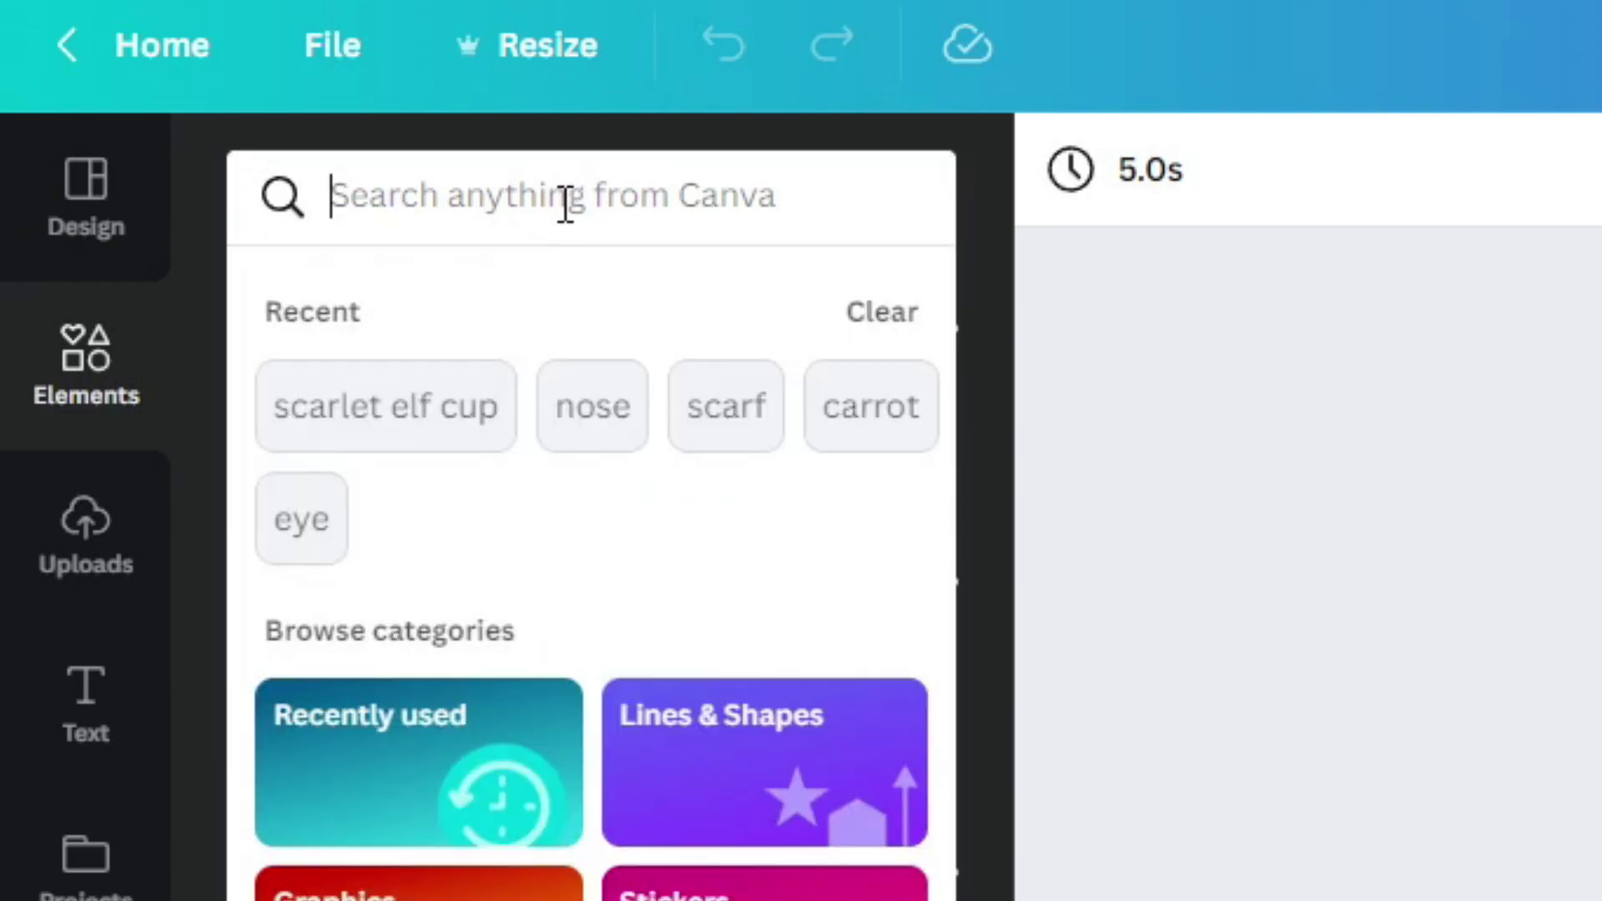
text(snowball)
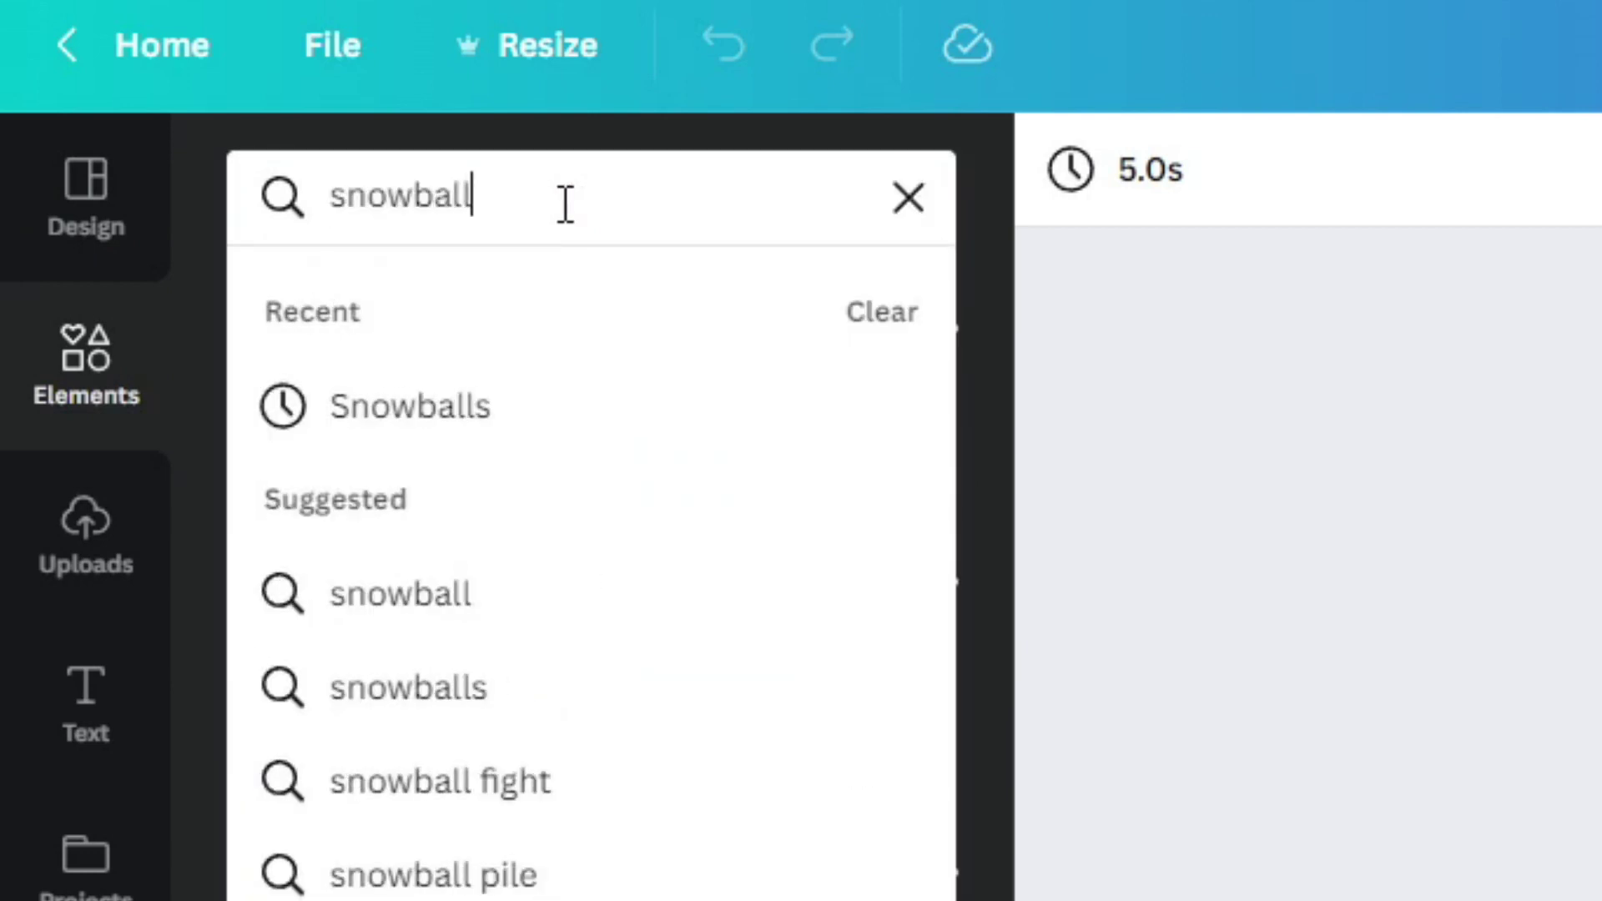
key(Return)
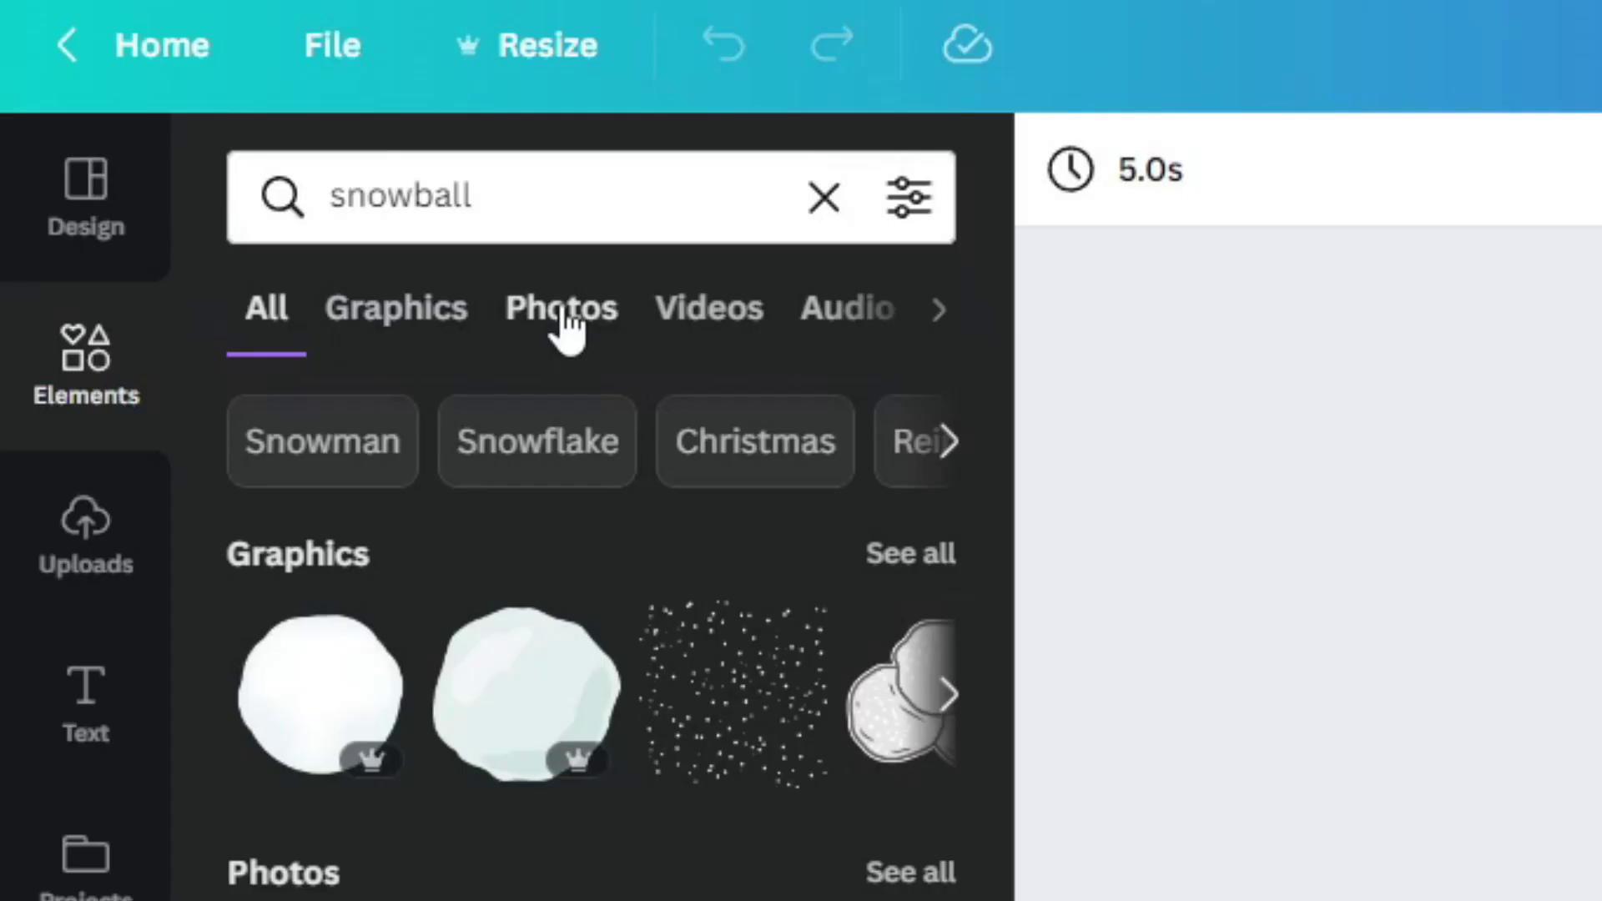
click(561, 321)
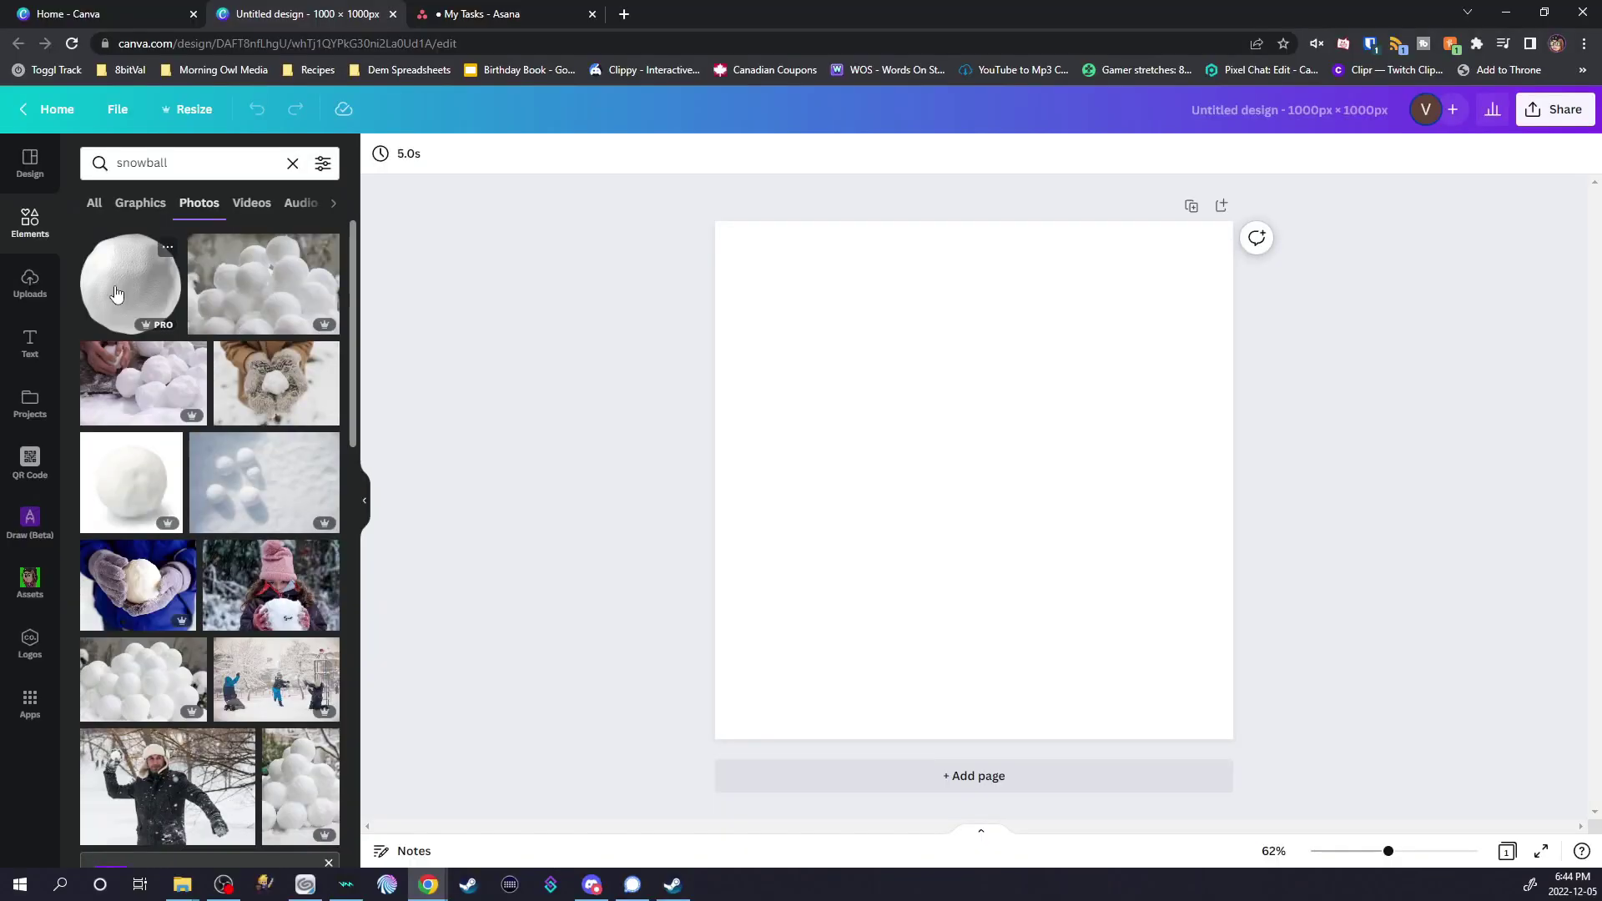
Add the single round snowball photo with the transparent background, shrink it and centre it near the page's lower edge
click(331, 567)
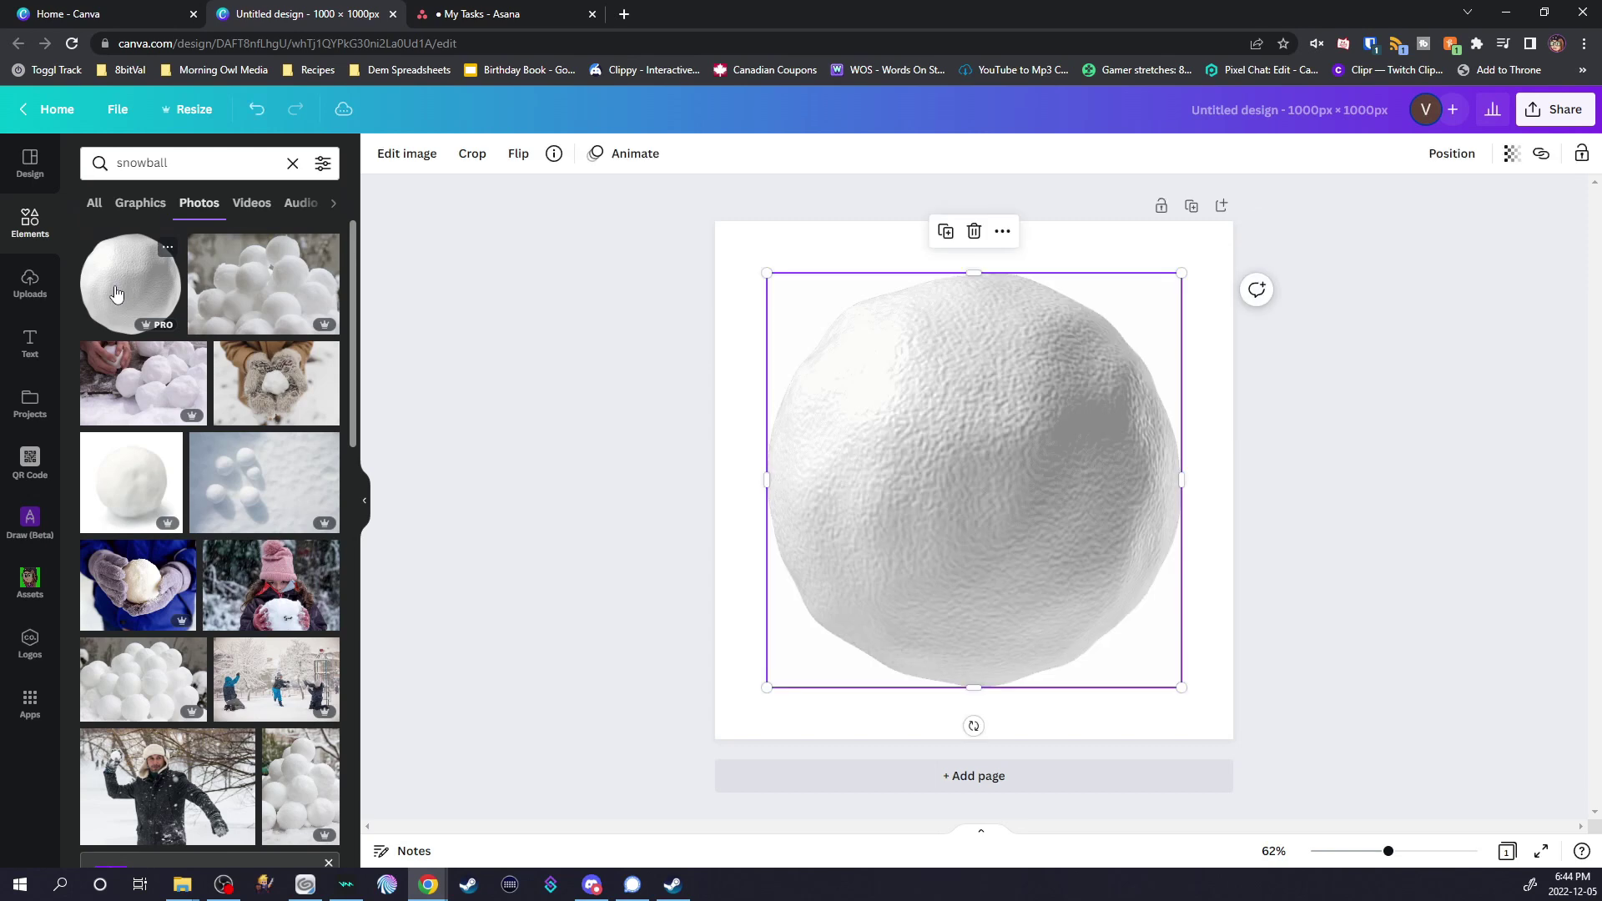
drag(768, 274, 961, 570)
drag(1135, 578, 1006, 609)
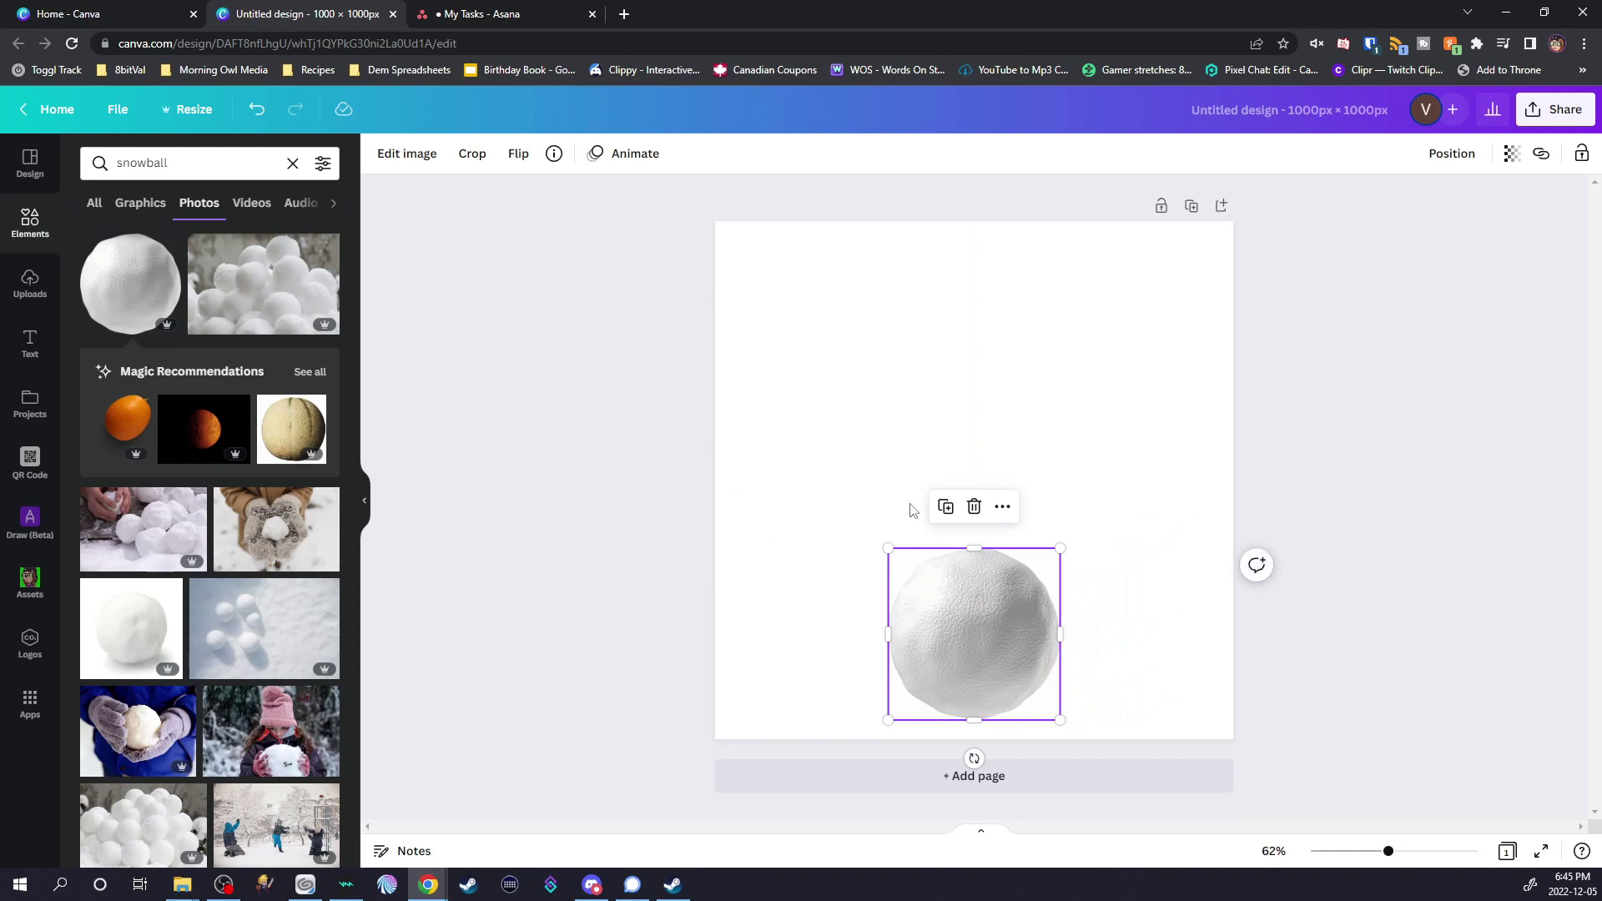
Duplicate the snowball, make the copy slightly smaller and stack it centred on top of the base snowball
click(943, 511)
drag(987, 625, 976, 472)
drag(888, 405, 917, 433)
drag(989, 516, 975, 509)
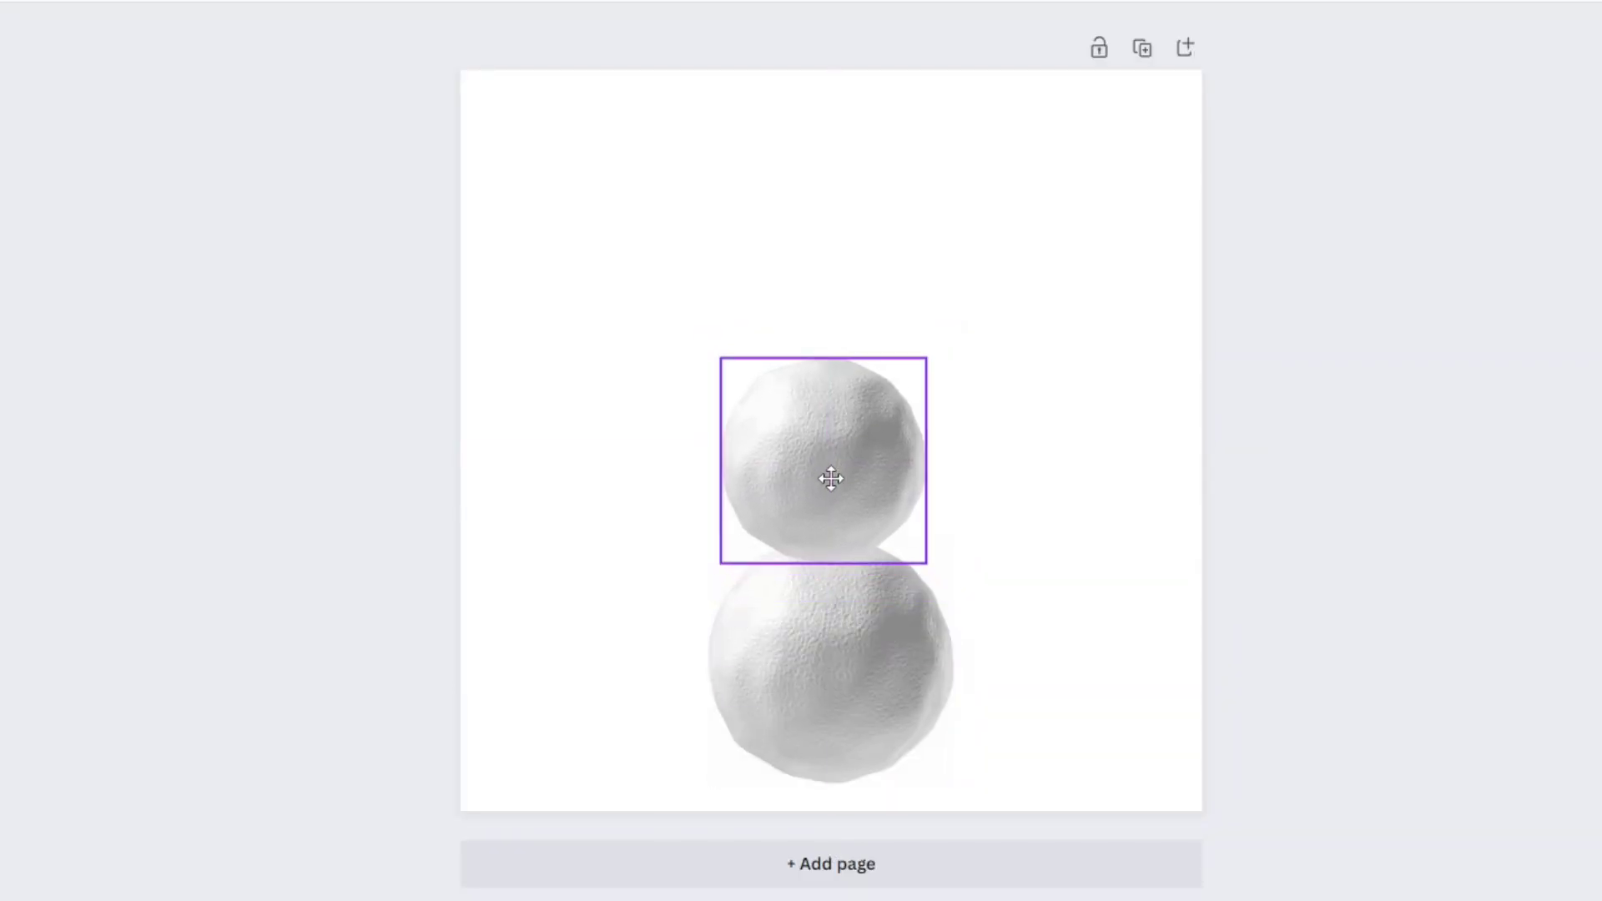
Duplicate the middle snowball, shrink the copy further and stack it on top as the snowman's head
click(788, 312)
drag(850, 493, 832, 334)
drag(731, 230, 776, 278)
drag(851, 357, 829, 329)
Search the photos for "coal" and add the single coal lump with the mirrored reflection to the page
double_click(146, 163)
text(coal)
key(Return)
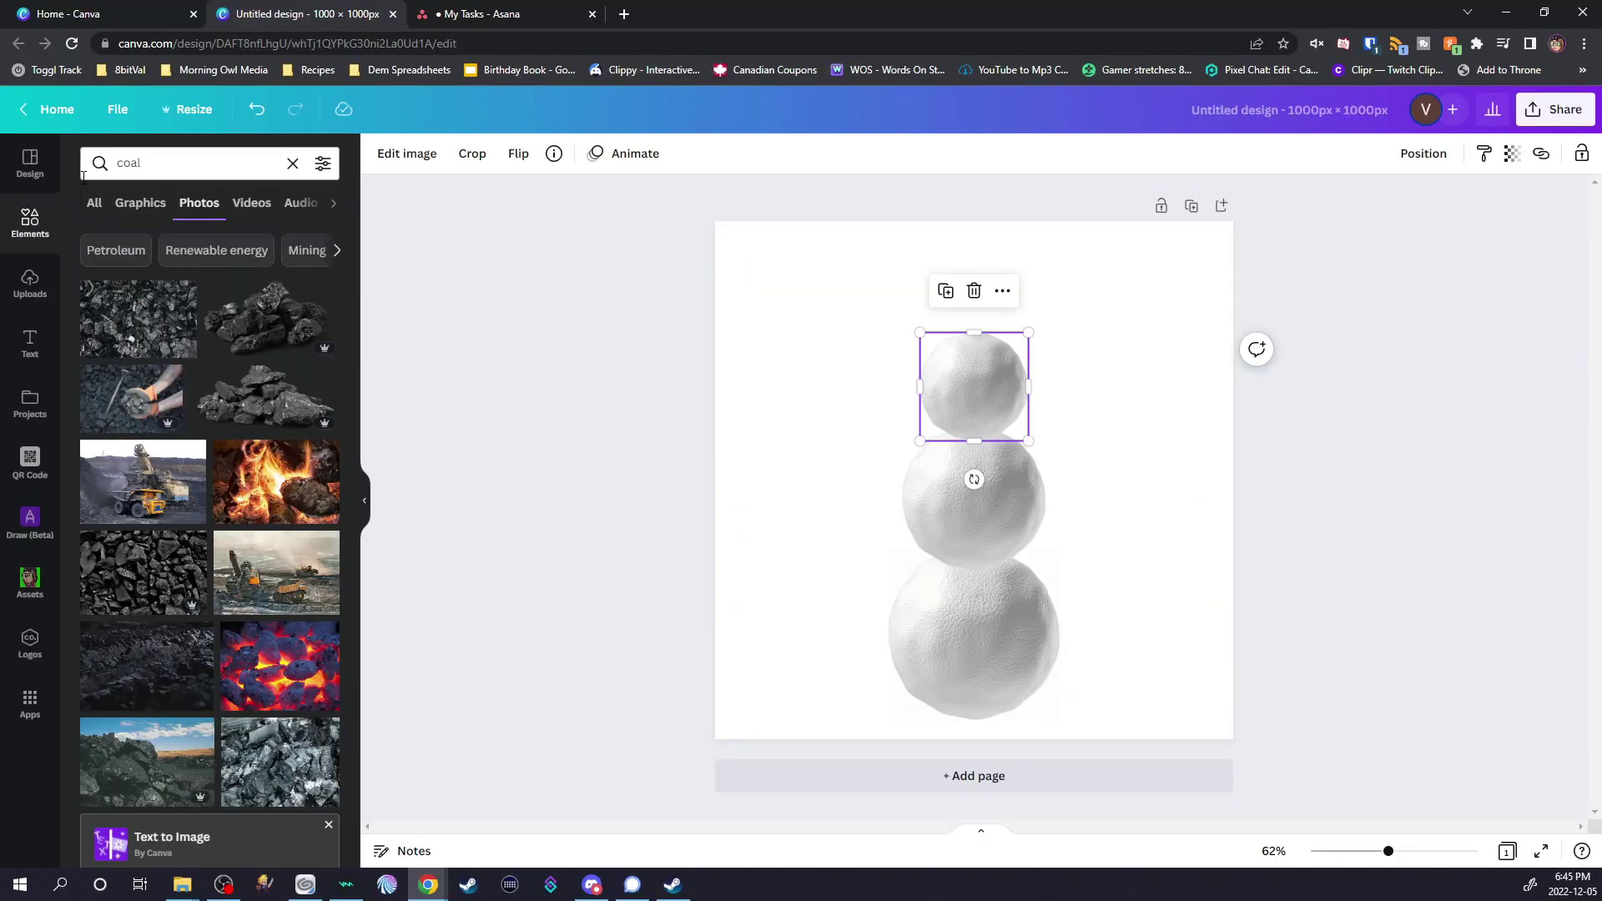
scroll(212, 386, down, 4)
scroll(210, 384, down, 6)
click(125, 451)
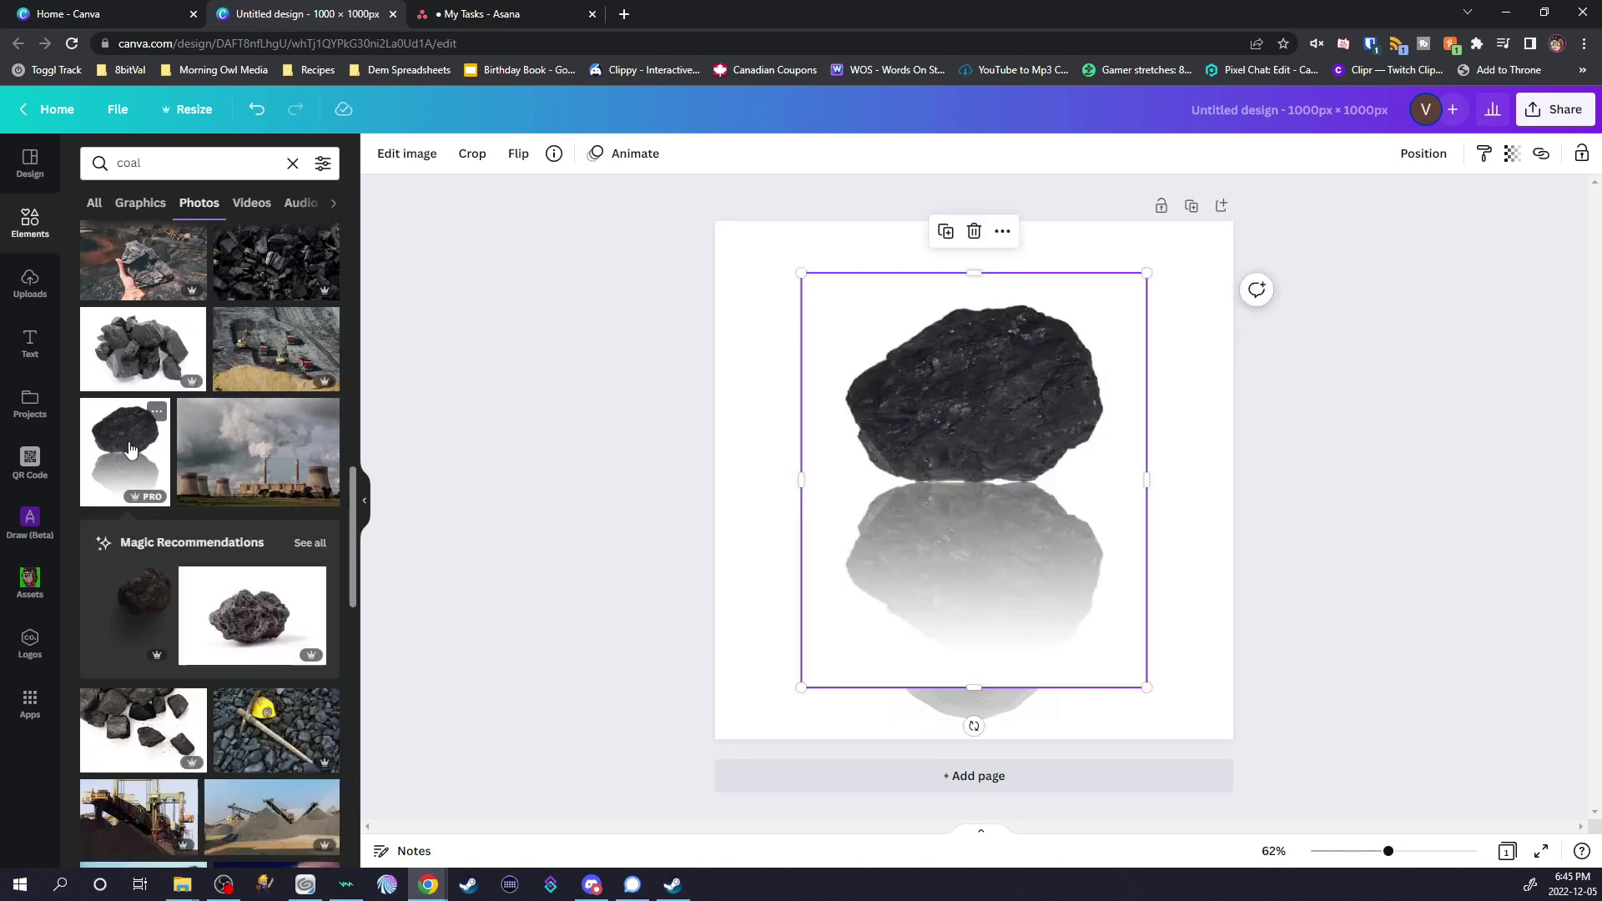
Remove the coal photo's background and crop all four sides closely around the upper coal lump, cutting off the reflection
click(404, 155)
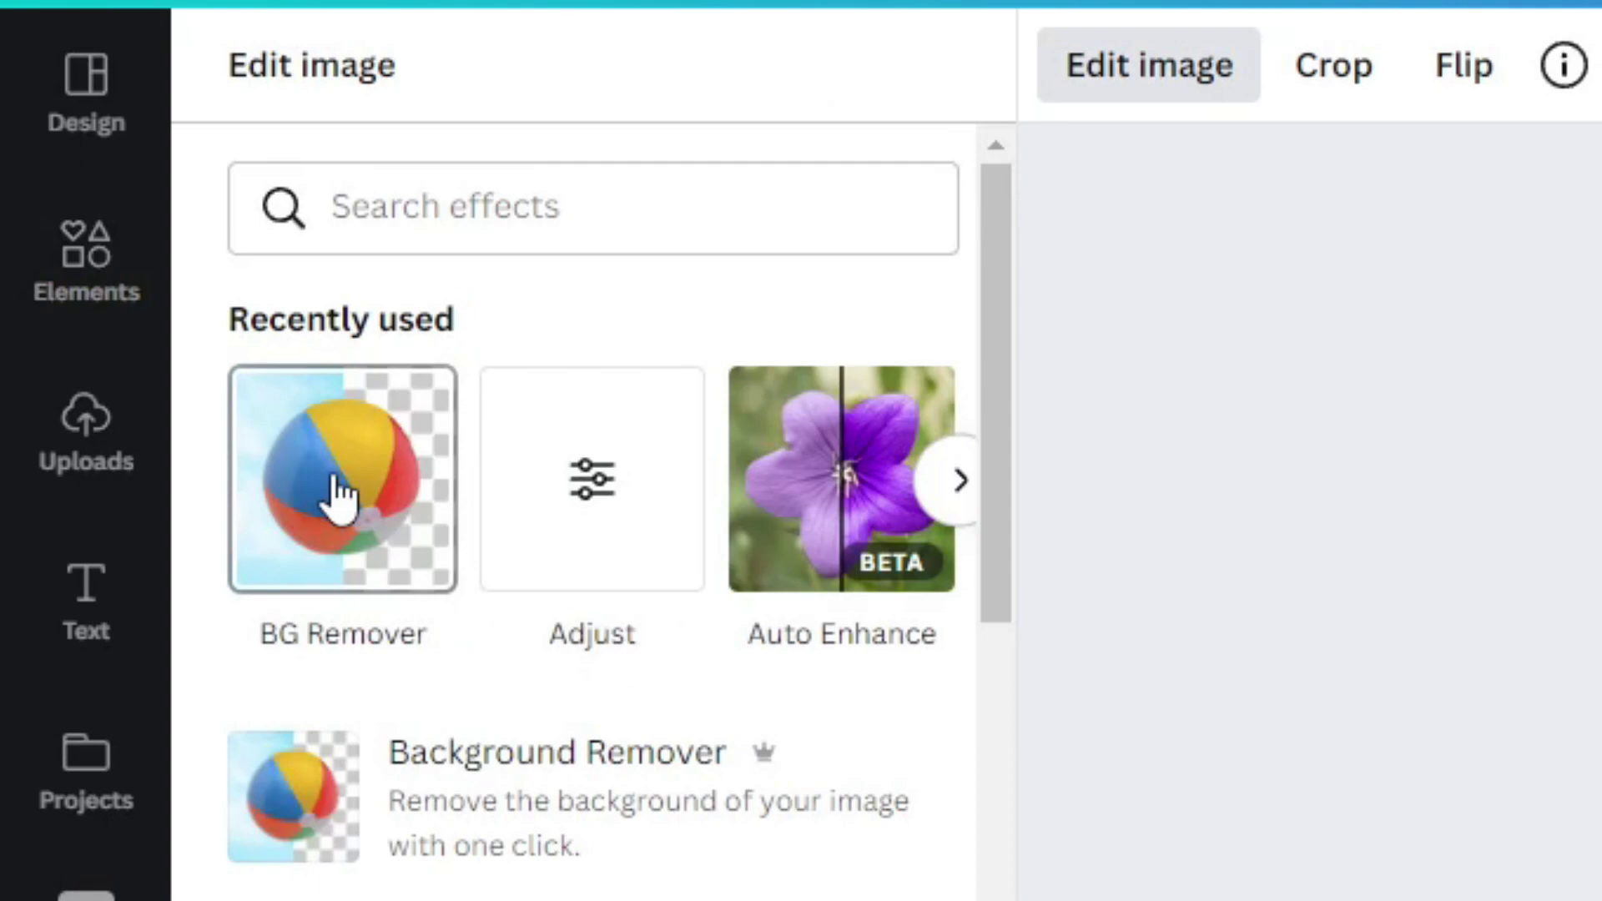
click(338, 494)
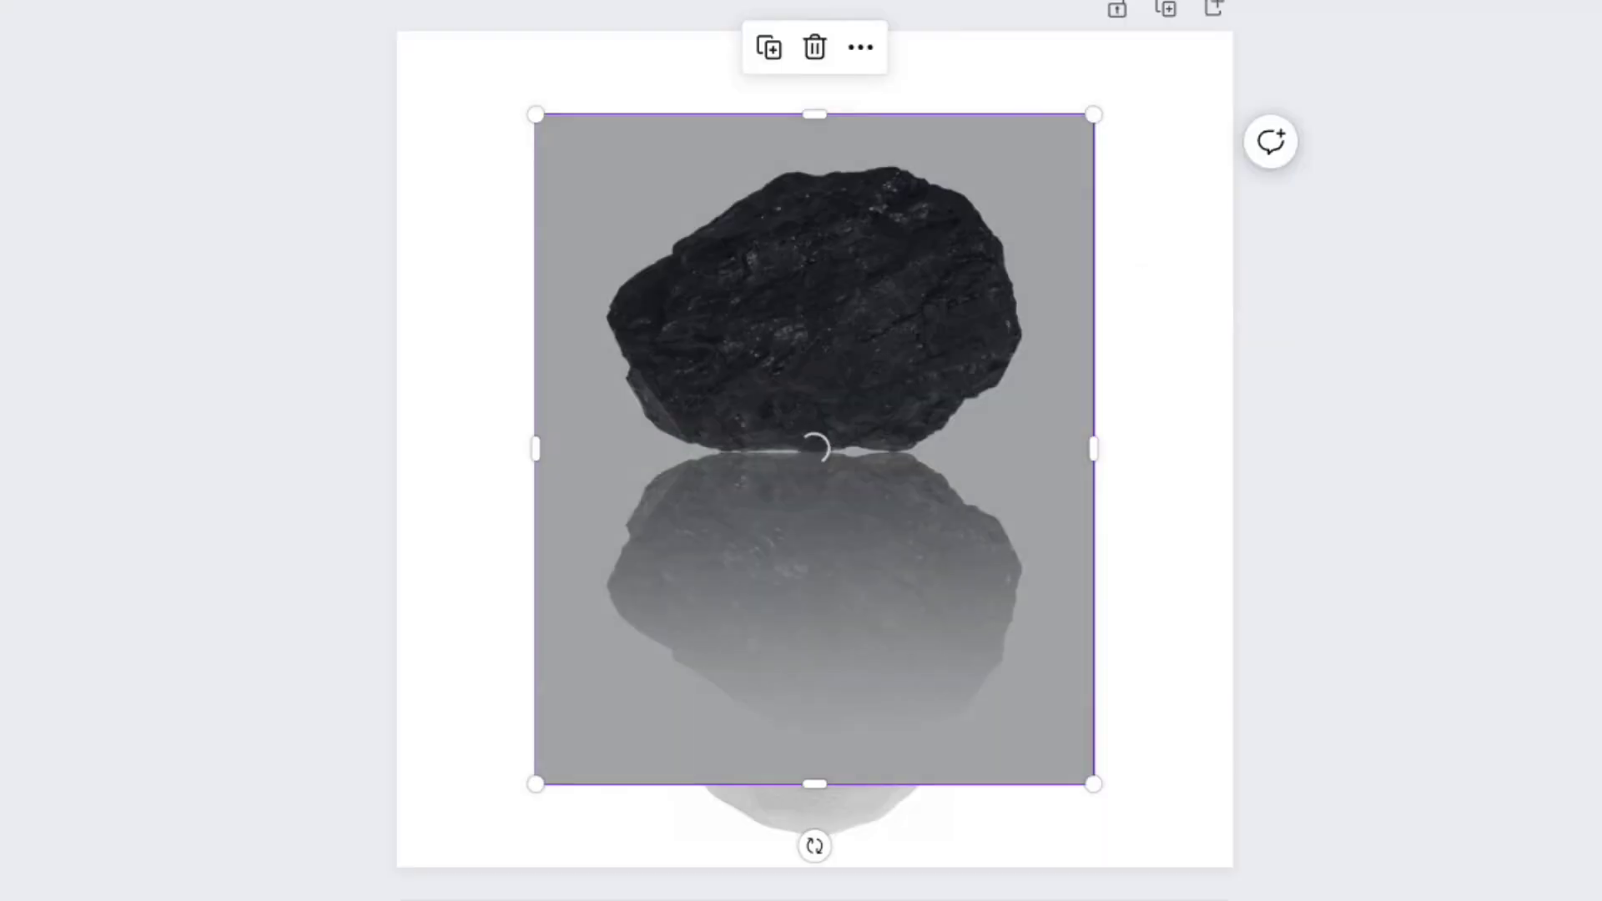
drag(814, 785, 815, 469)
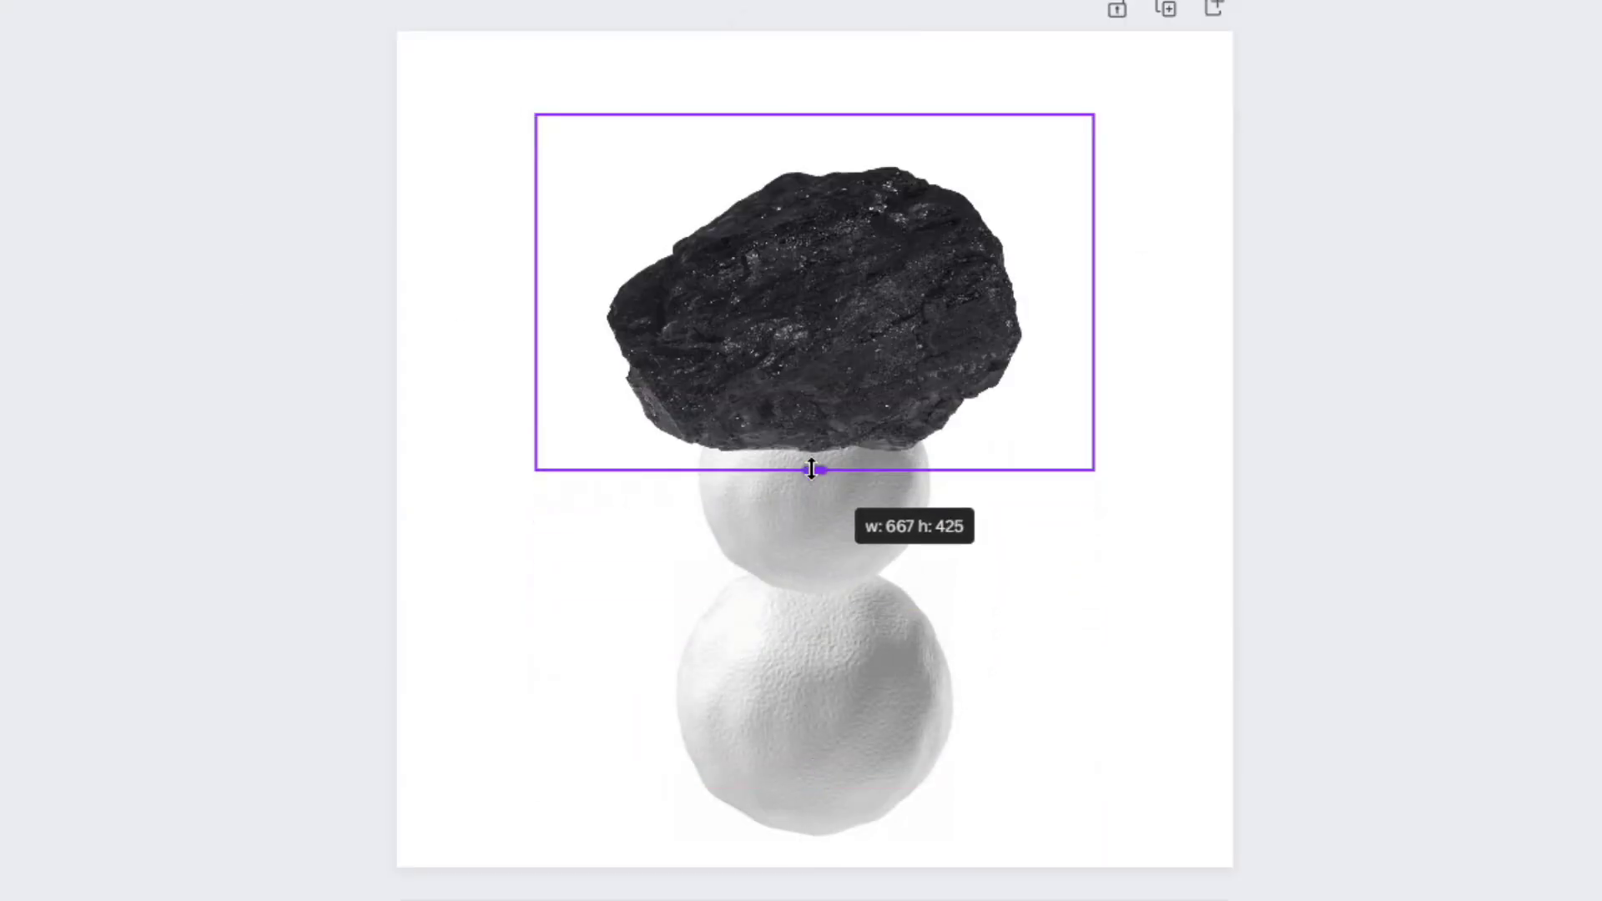
drag(1094, 291, 1044, 291)
drag(790, 114, 791, 151)
drag(527, 319, 593, 320)
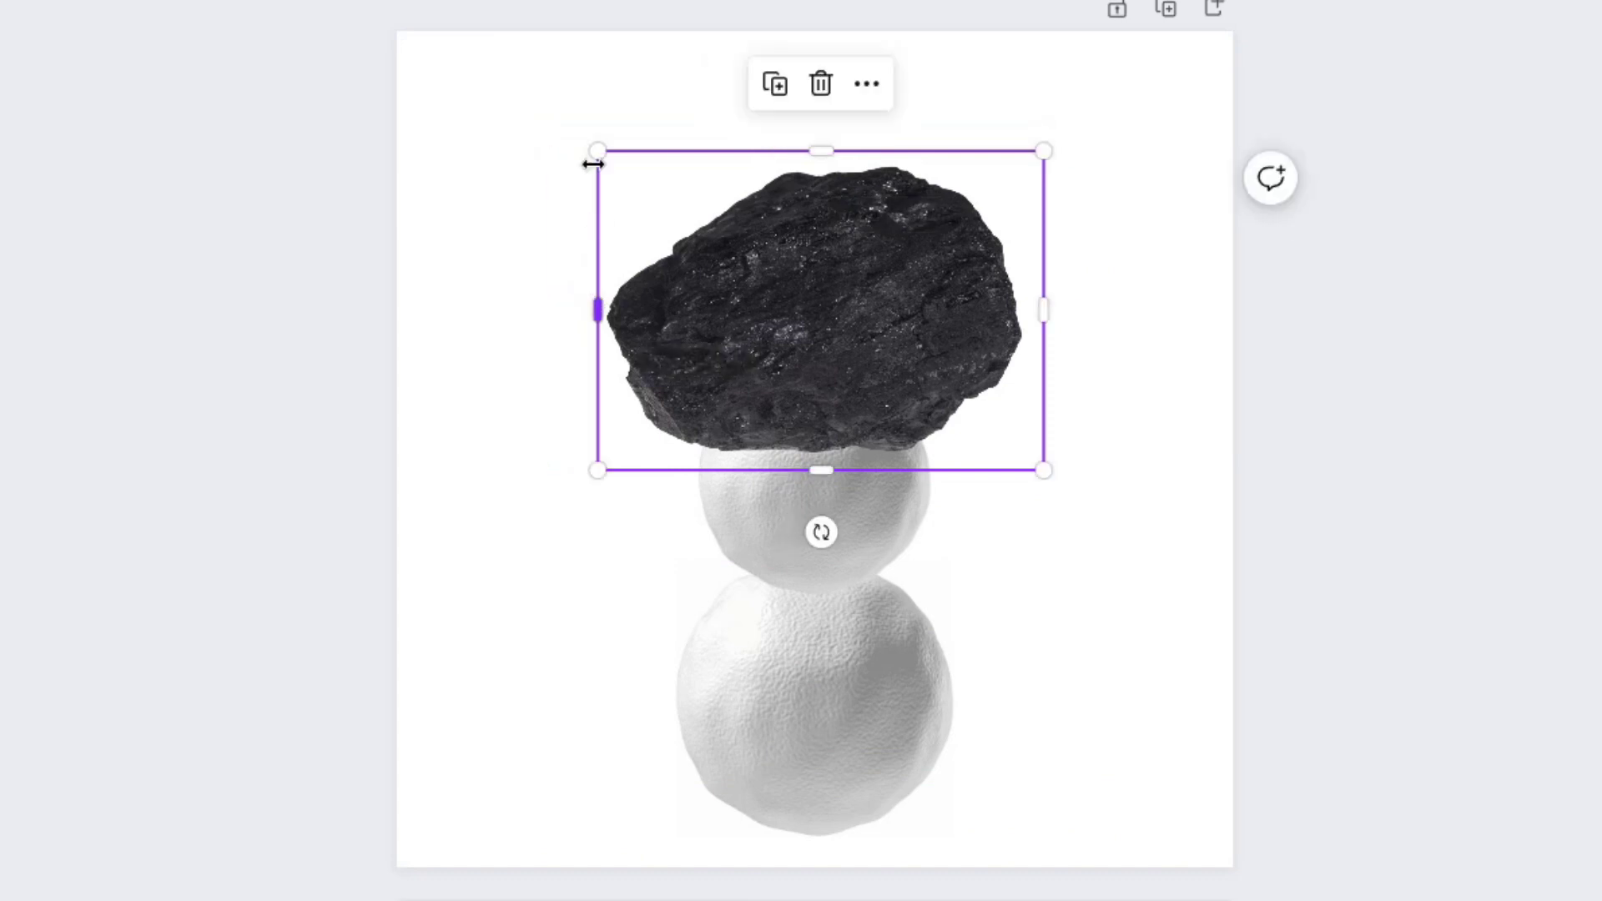
Shrink the coal lump and arrange it with two duplicates, the middle one rotated, as three buttons down the middle snowball
drag(593, 151, 793, 290)
drag(933, 404, 837, 687)
drag(948, 573, 819, 432)
drag(804, 524, 779, 433)
drag(828, 451, 817, 499)
click(424, 163)
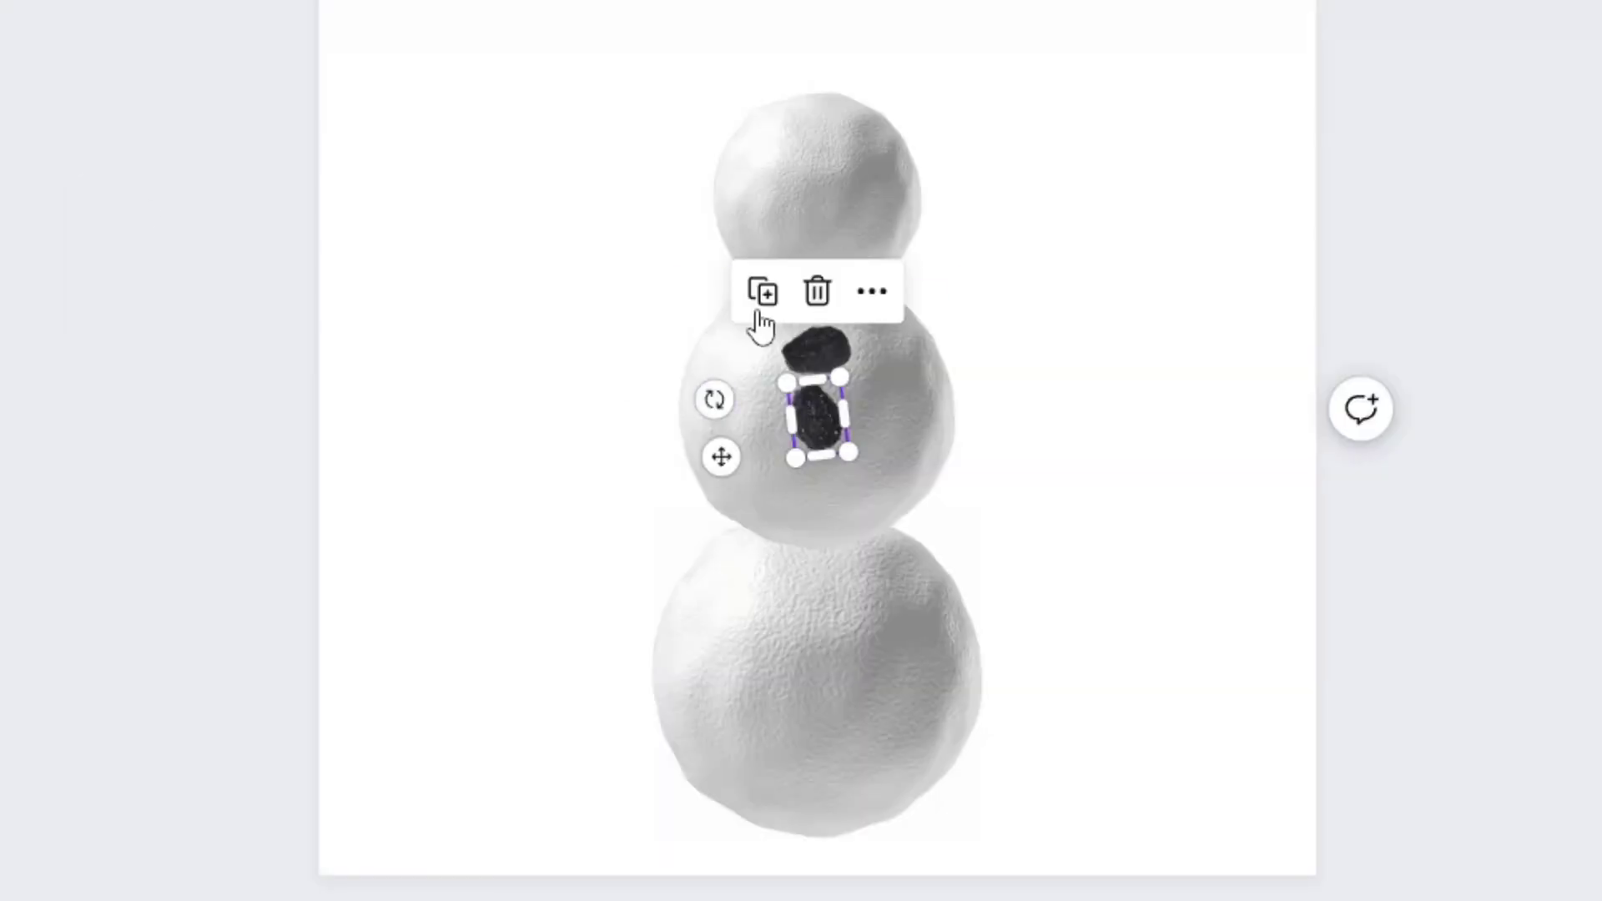
click(769, 377)
drag(714, 466, 841, 389)
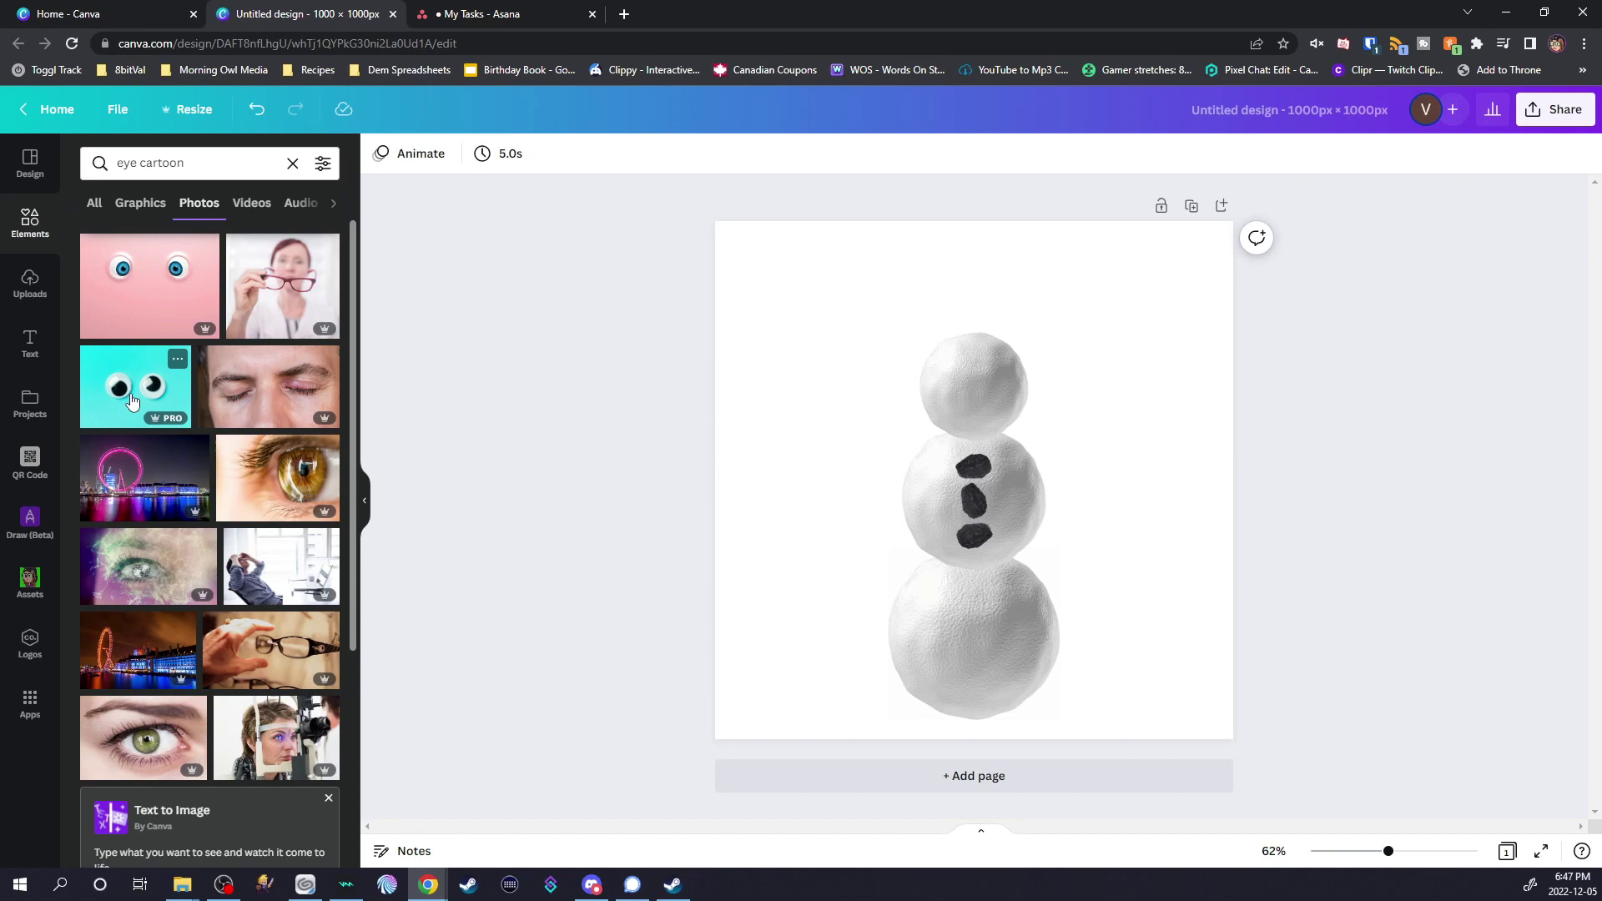
Add the turquoise googly-eyes photo to the page and crop it down to the first eye only
click(122, 398)
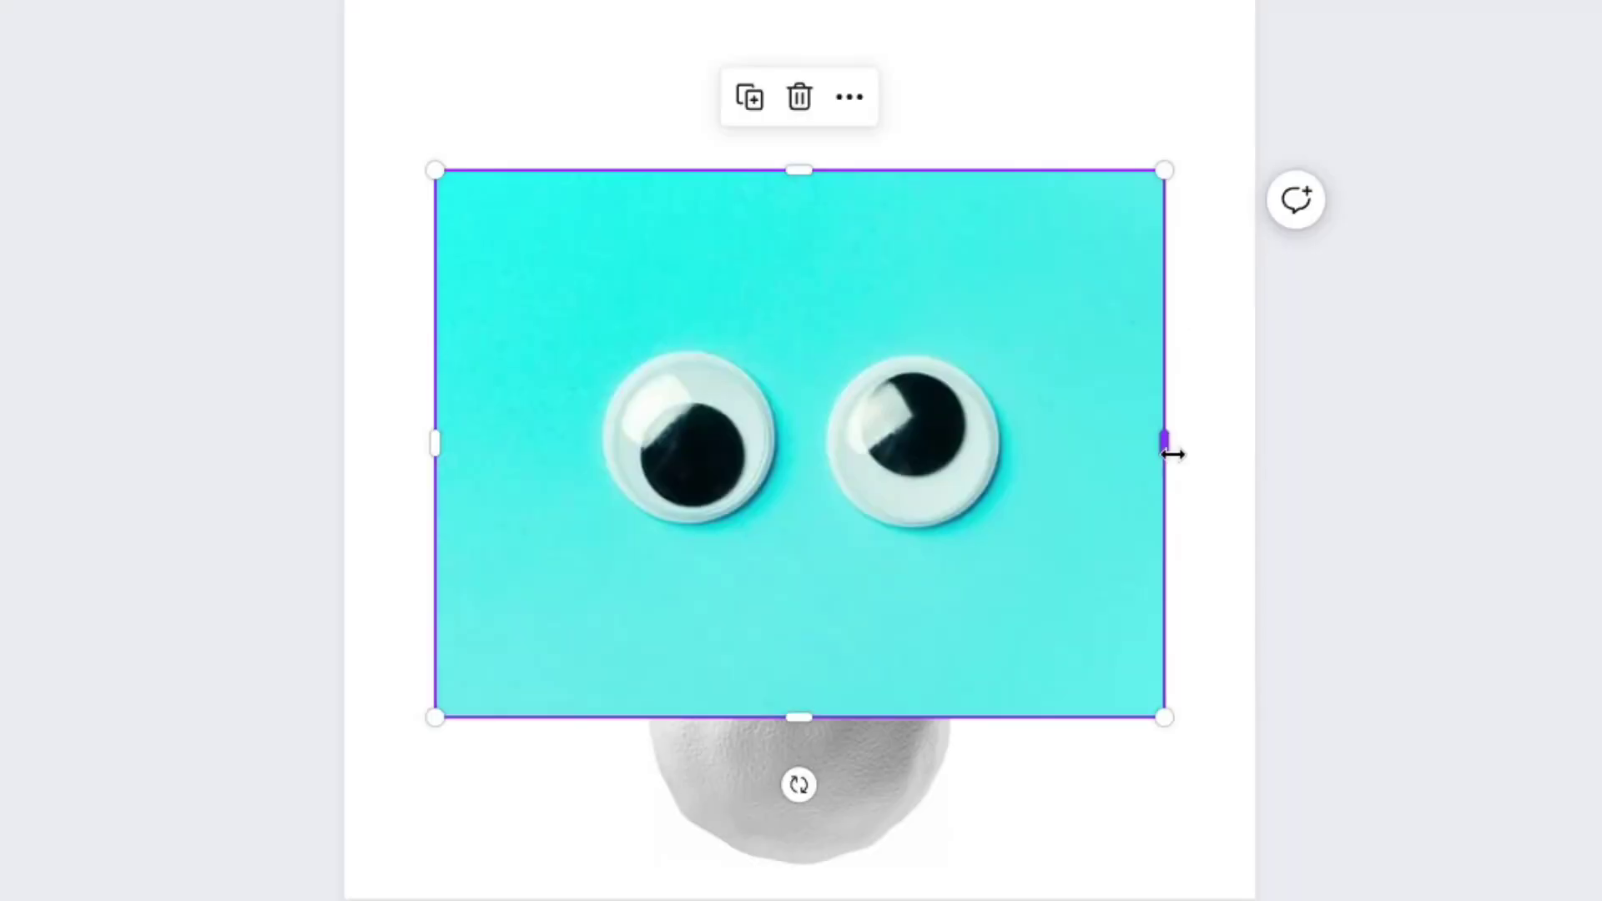
drag(1182, 482, 971, 480)
drag(869, 635, 868, 536)
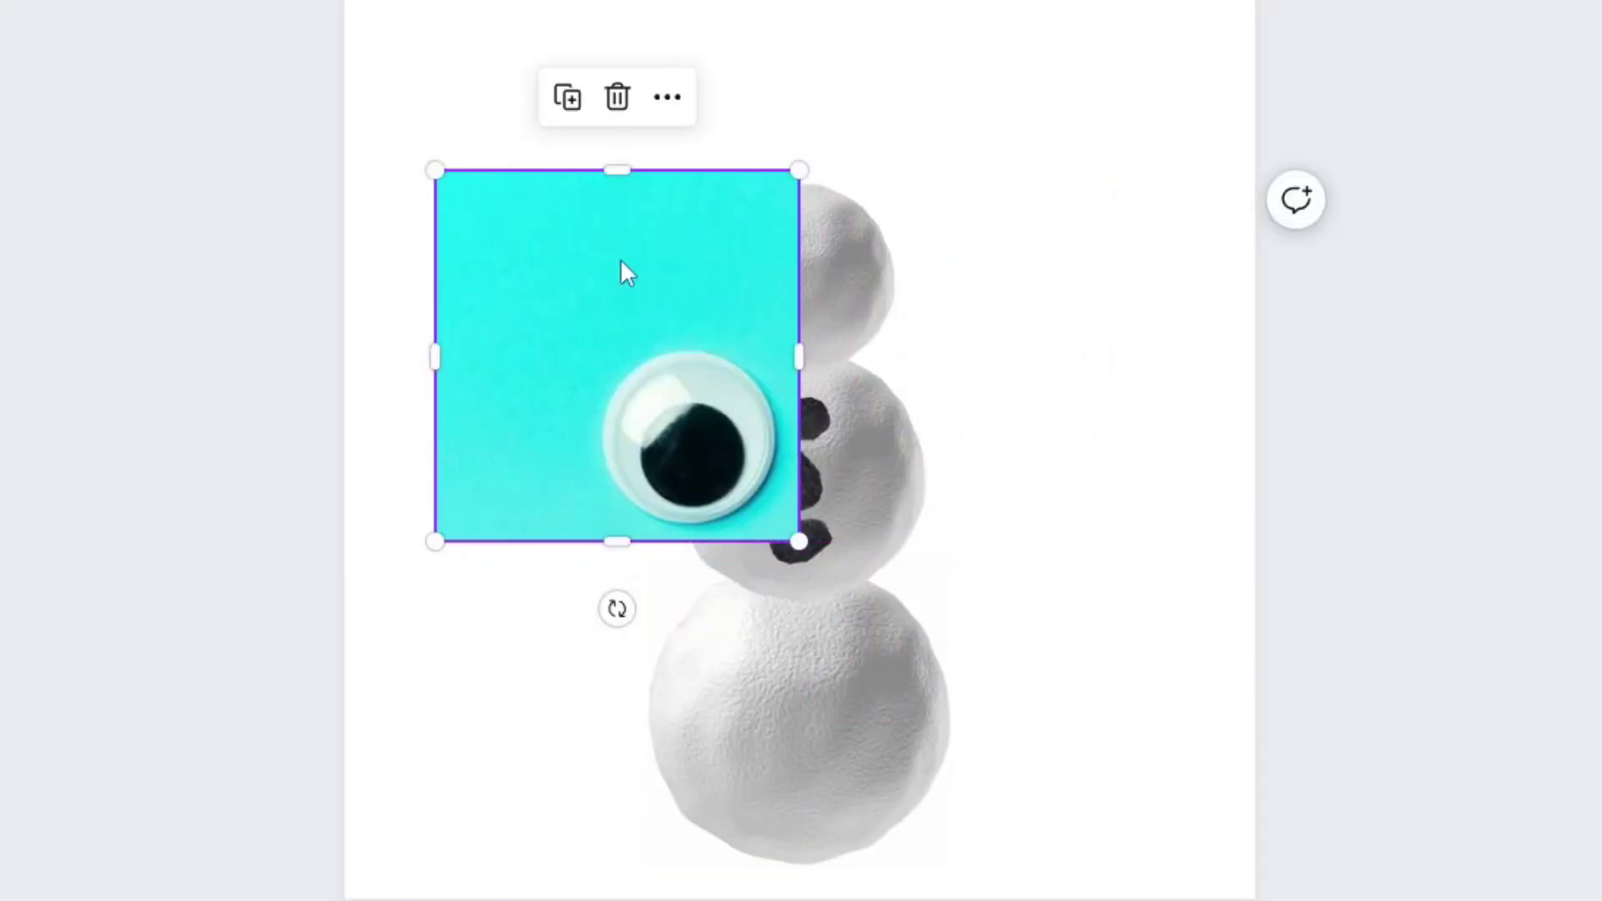
drag(617, 170, 622, 338)
drag(435, 438, 584, 440)
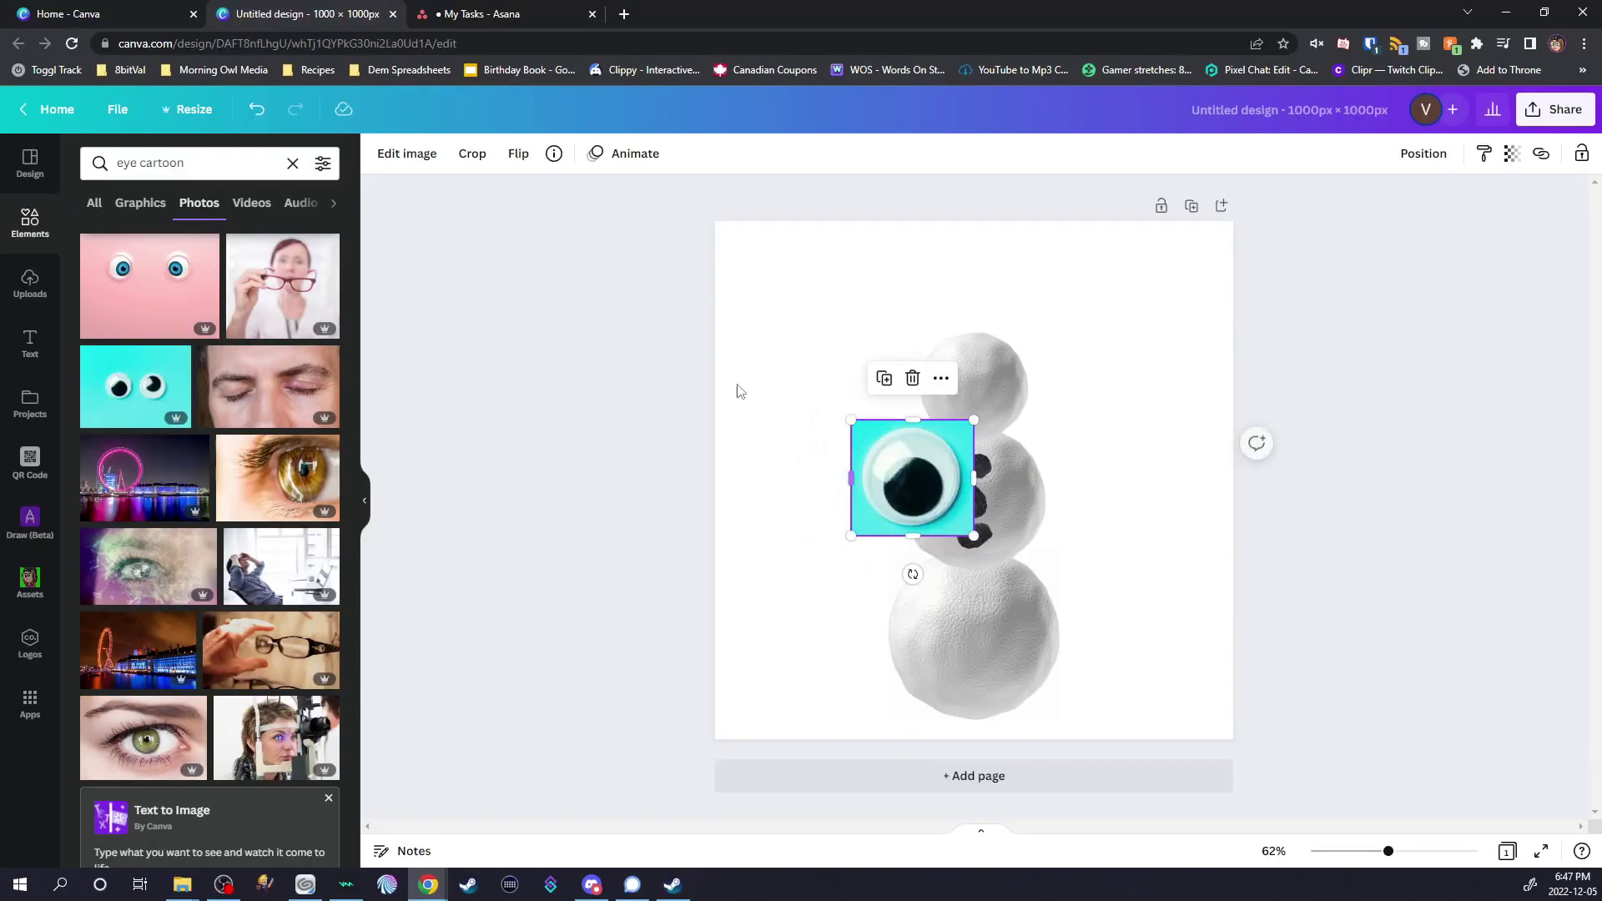
Remove the eye's turquoise background, shrink it onto the snowman's head and duplicate it for the second eye
click(408, 154)
click(121, 301)
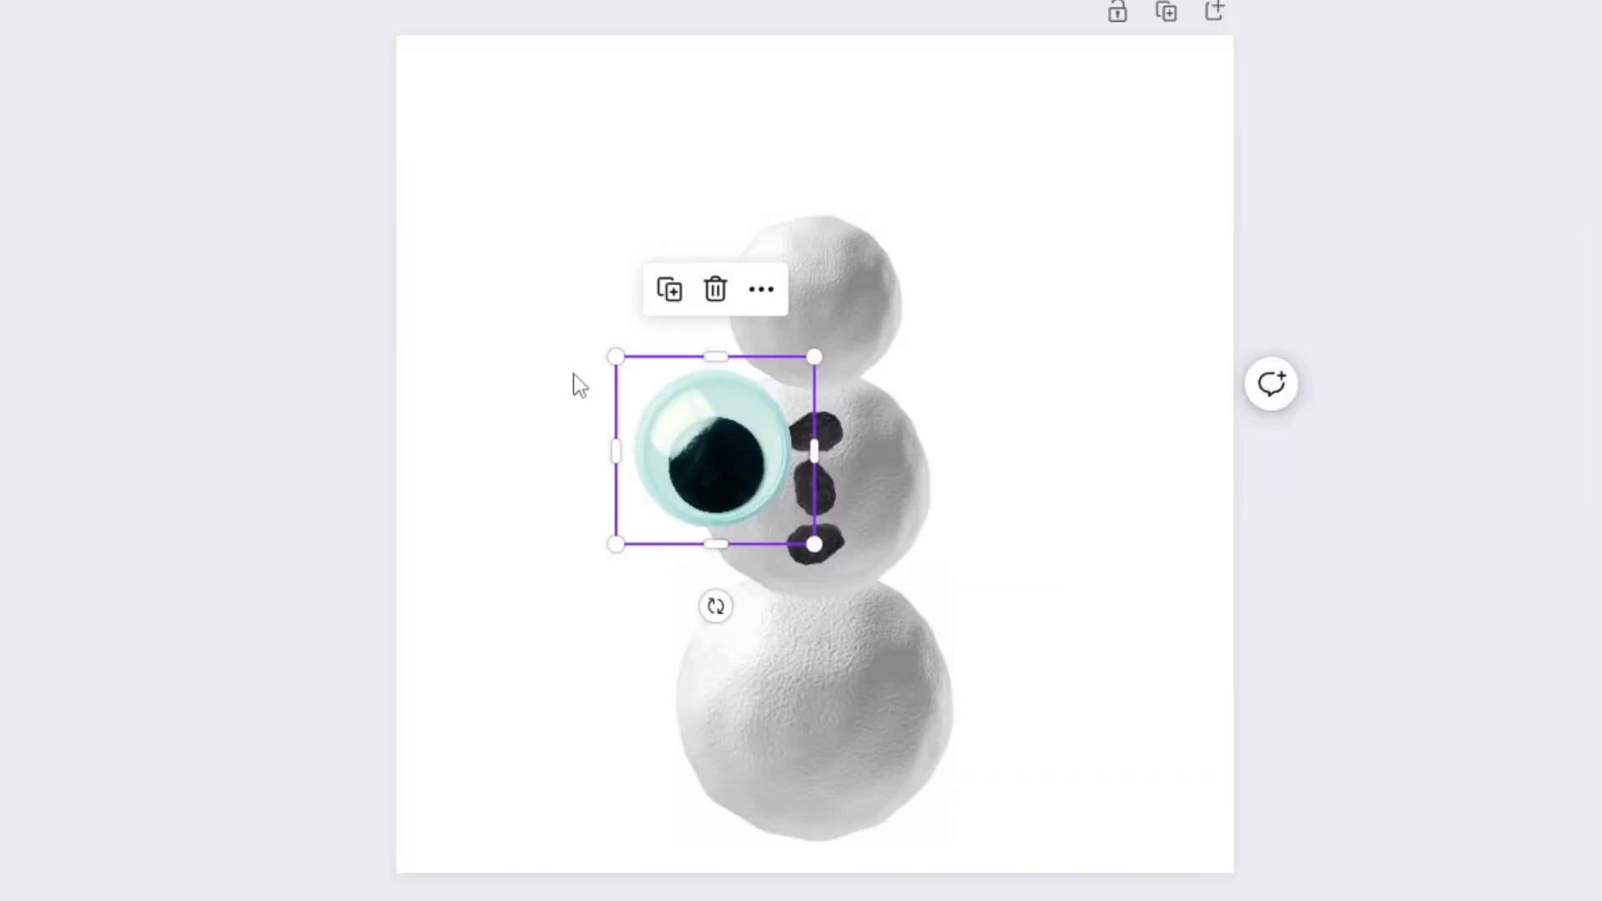
drag(613, 357, 853, 291)
click(731, 185)
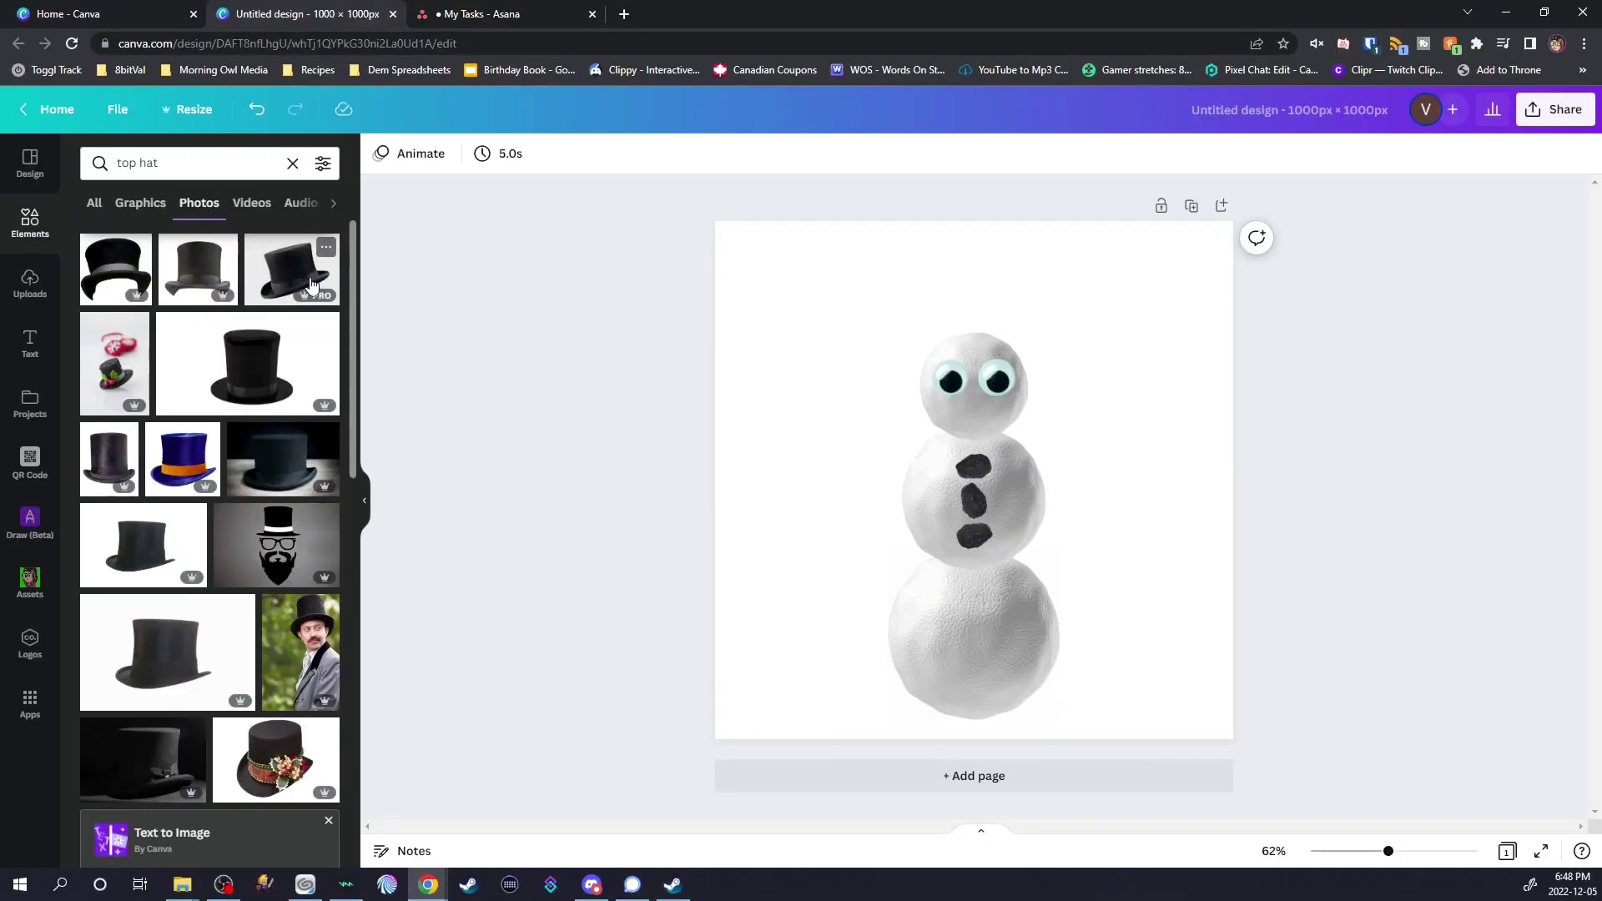
Add the tilted black top hat photo, remove its background, then shrink it and set it on the snowman's head
click(280, 275)
click(427, 163)
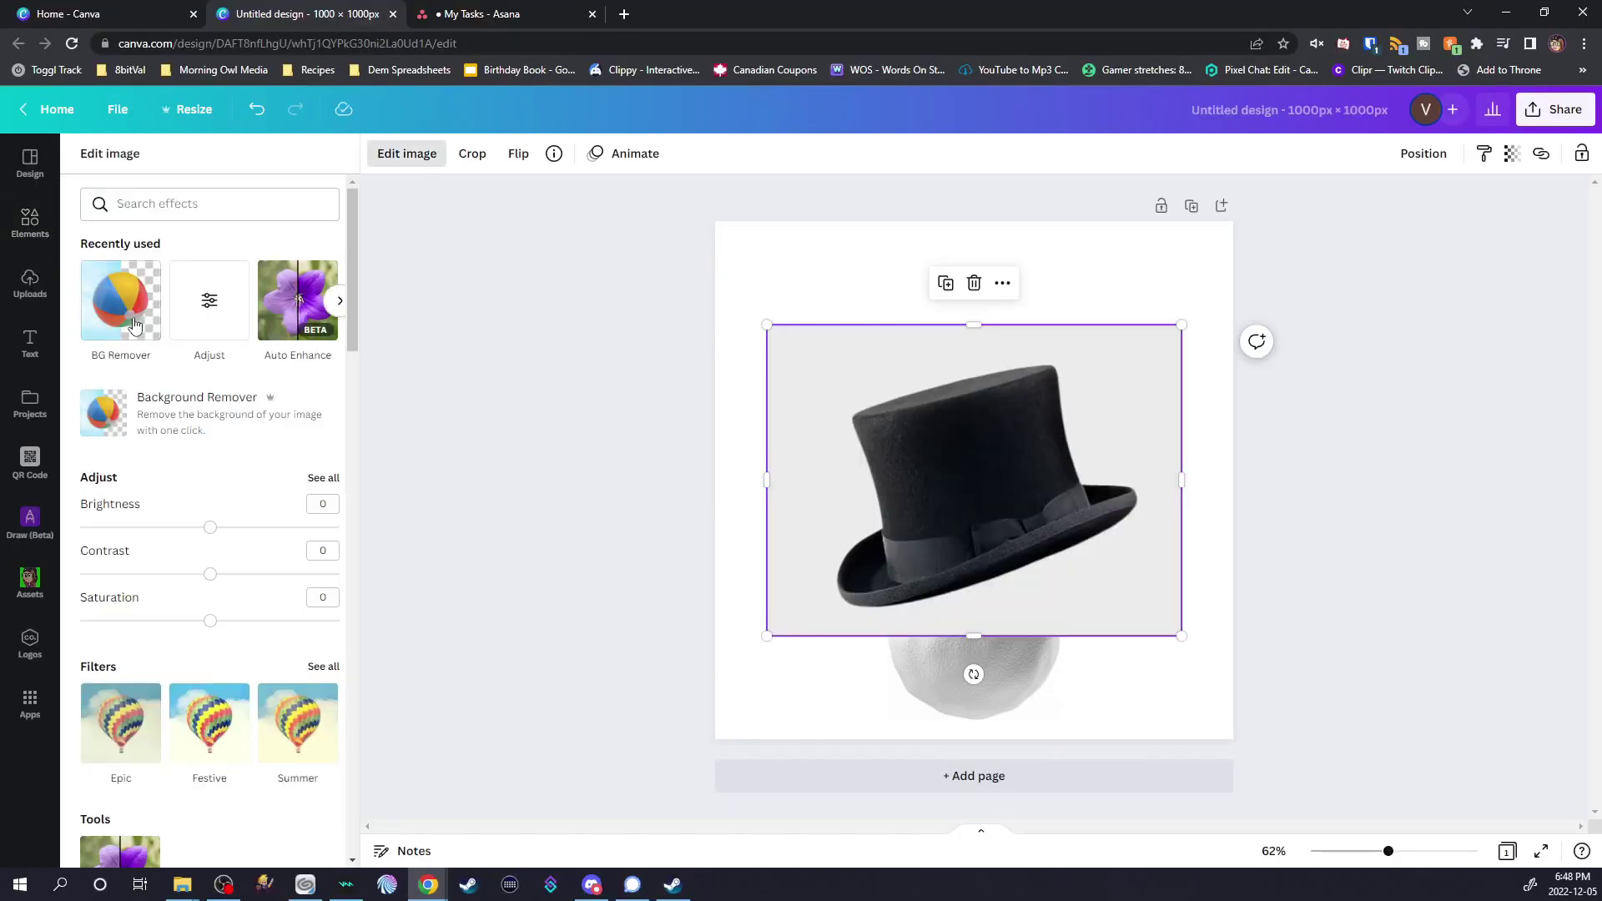
click(167, 409)
drag(1182, 325, 923, 518)
drag(844, 583, 952, 331)
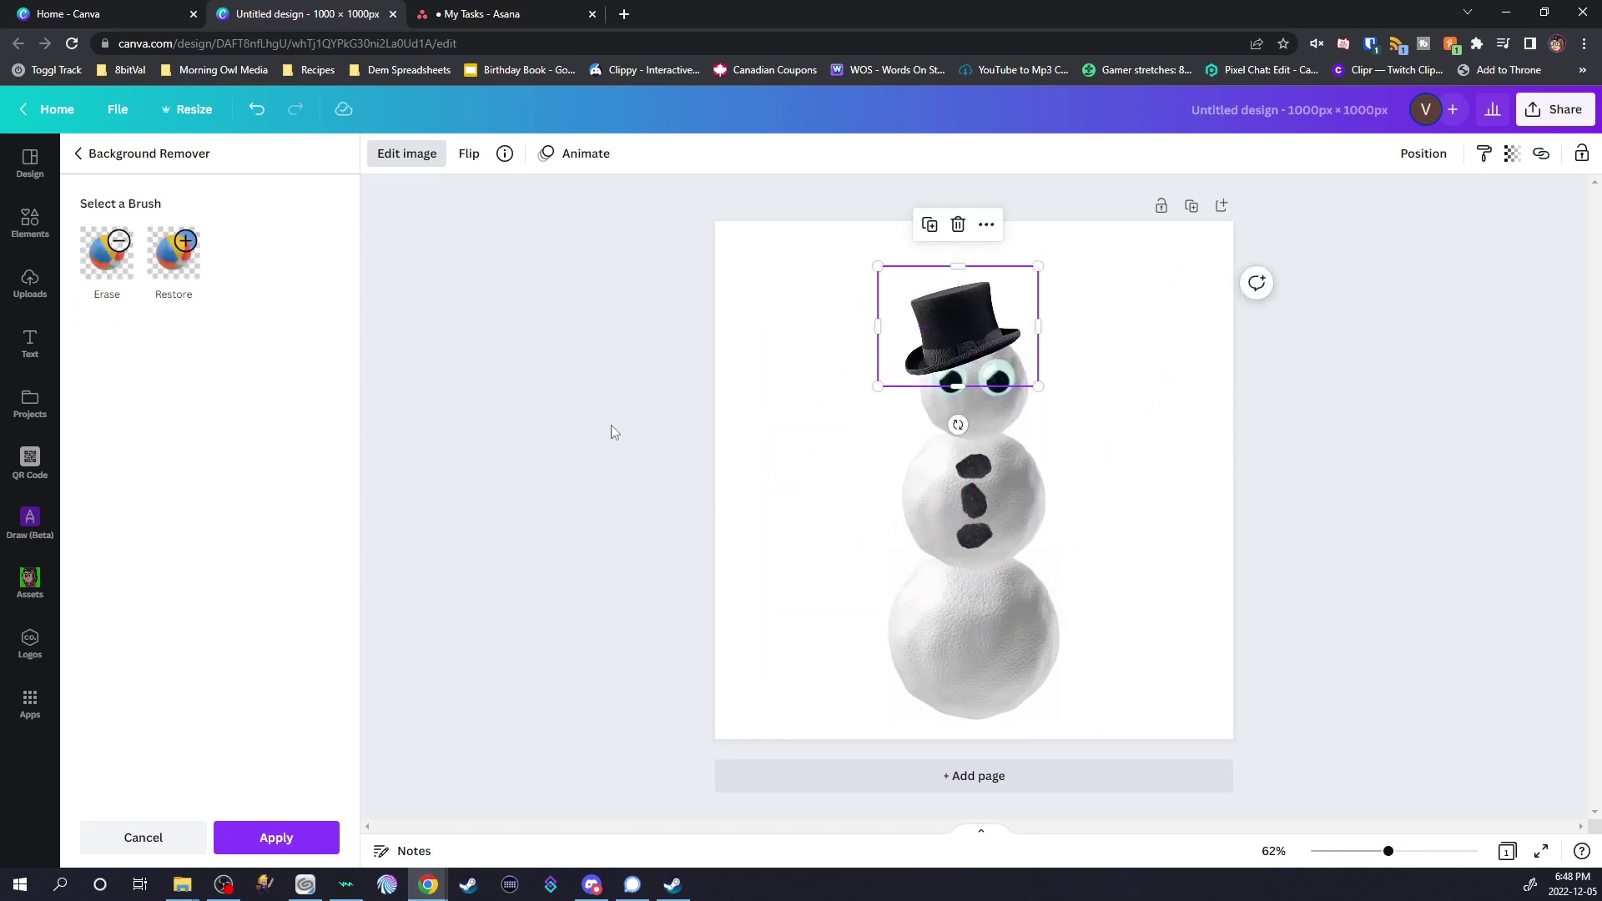
Search the elements for "carrot", add the carrot with green leaves and crop away most of the leafy part
click(30, 221)
text(carrot)
key(Return)
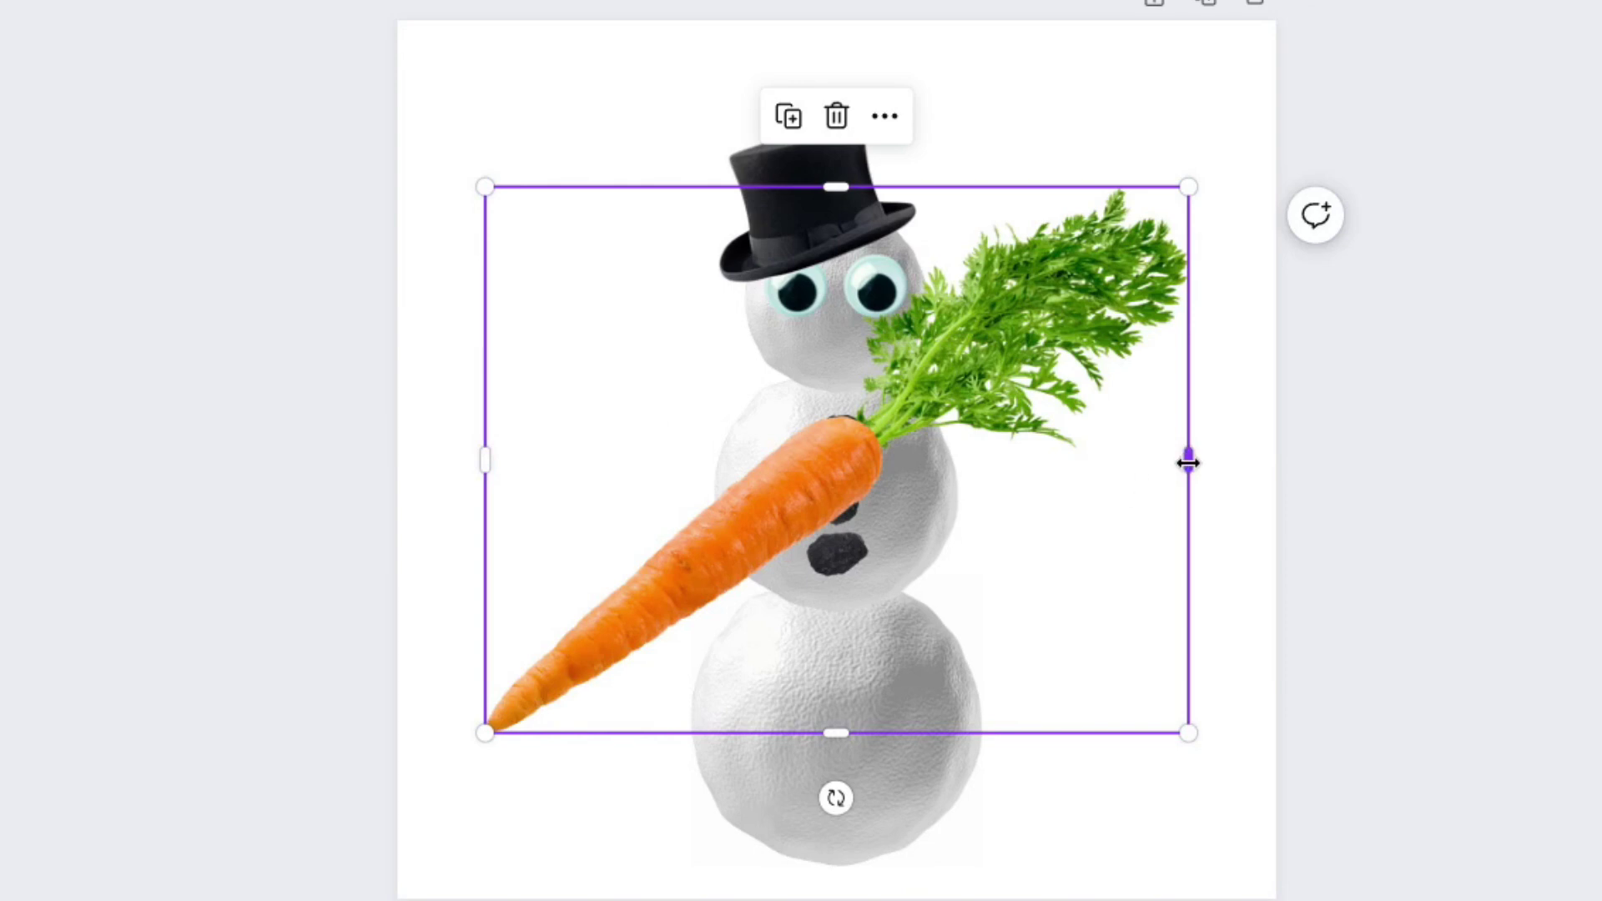
drag(1189, 463, 930, 463)
drag(706, 186, 715, 380)
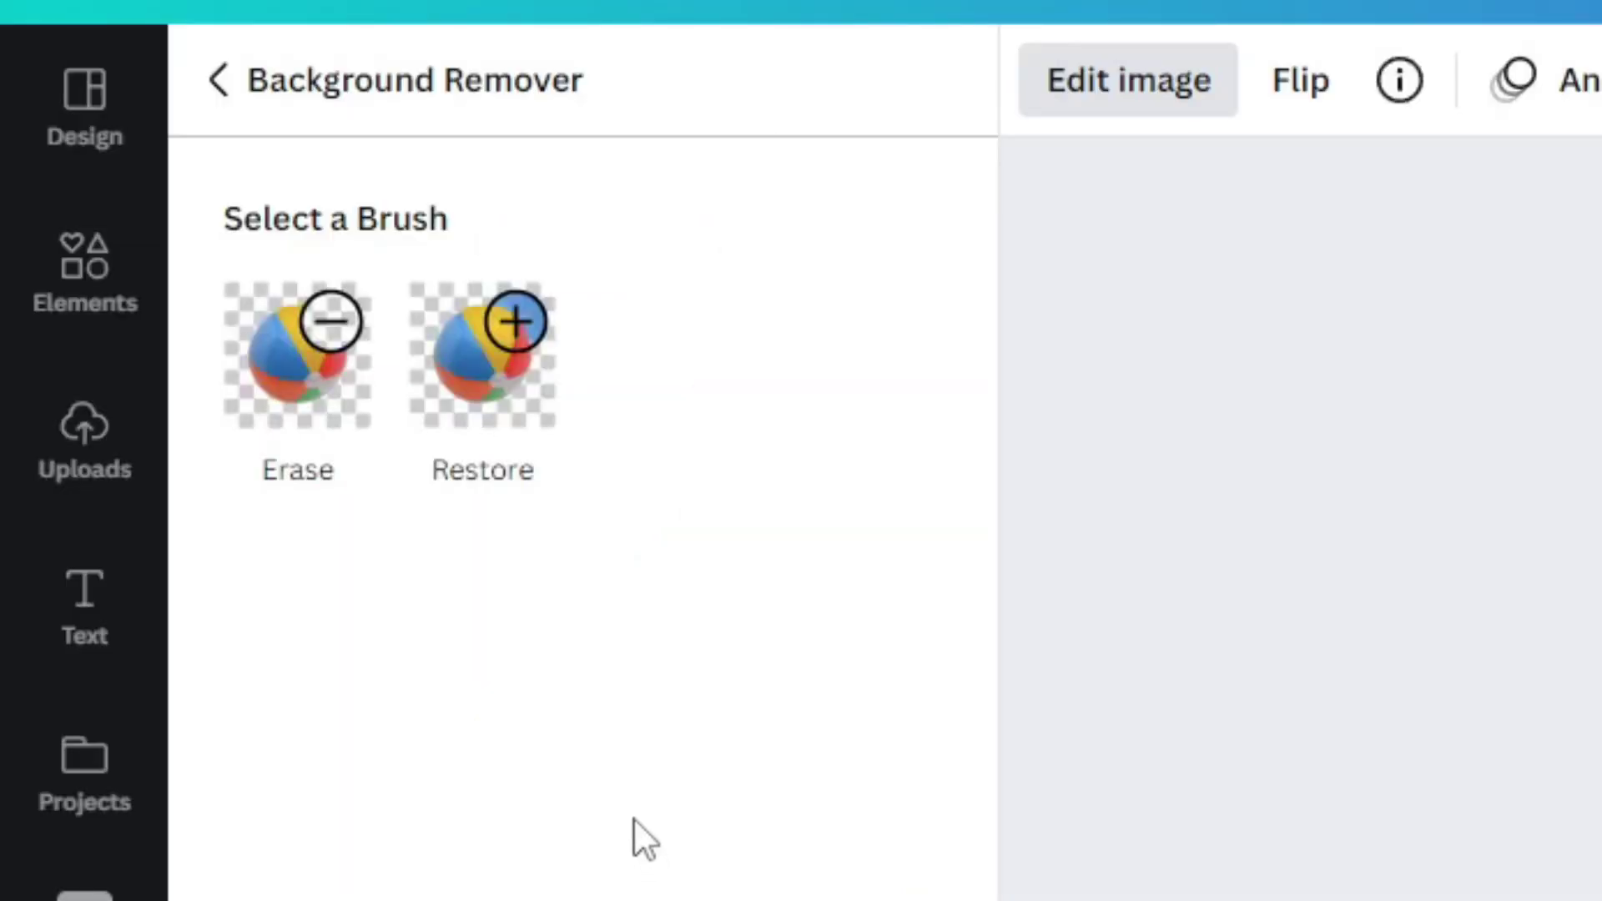
Erase the carrot's leaves with the Background Remover's Erase brush, then shrink the carrot and place it as the nose
click(297, 355)
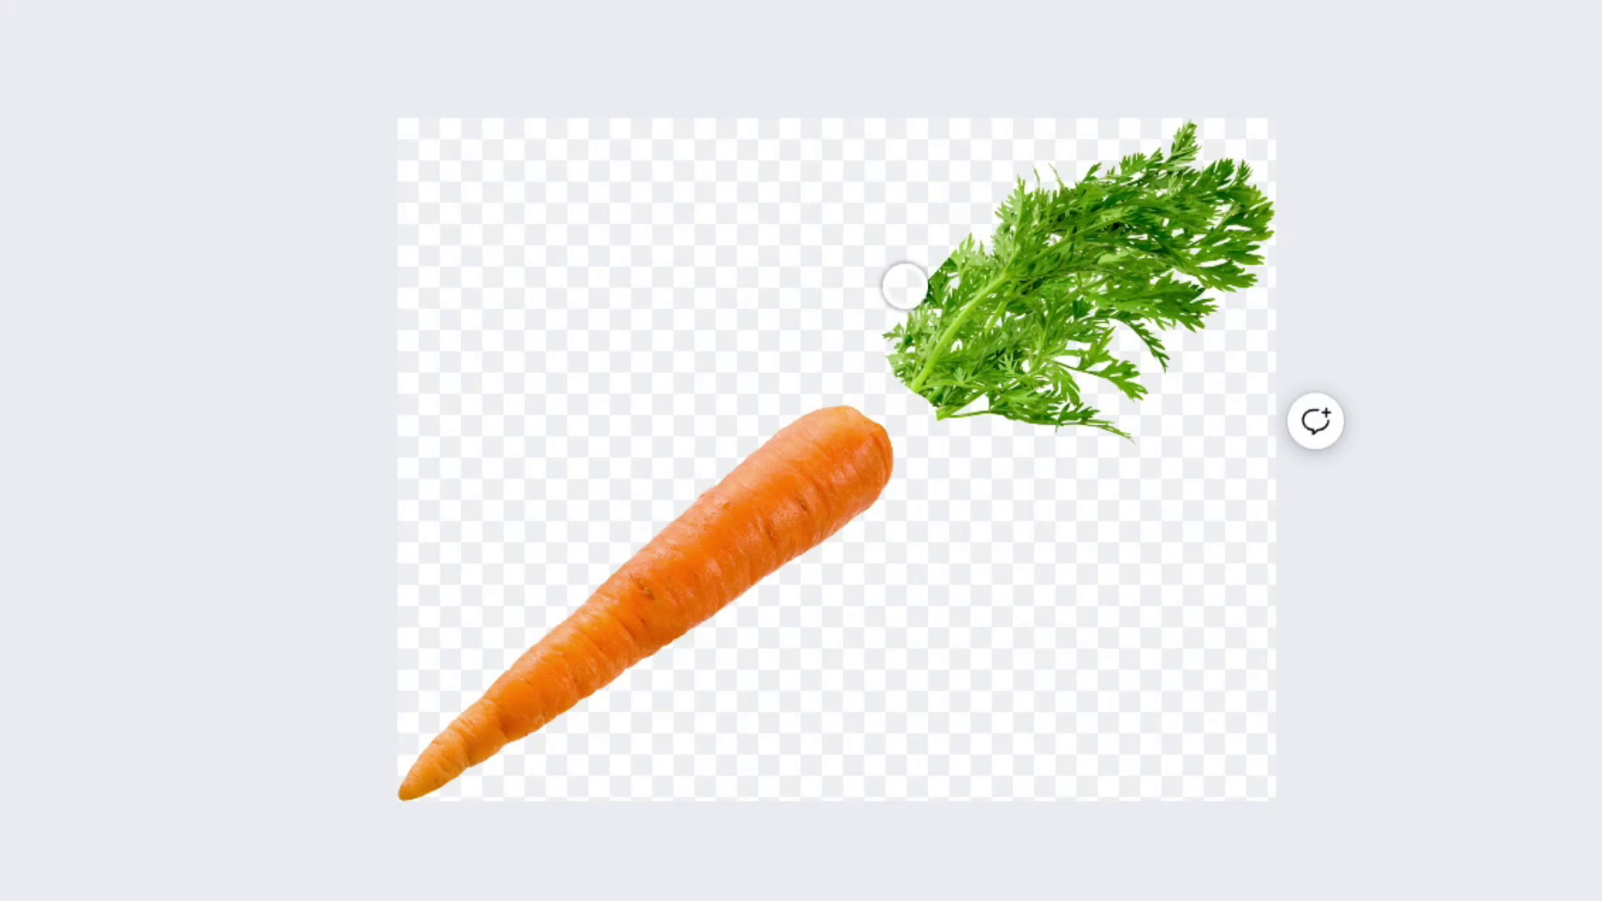
mouse_move(905, 285)
mouse_down()
mouse_move(868, 258)
mouse_move(1293, 293)
mouse_up()
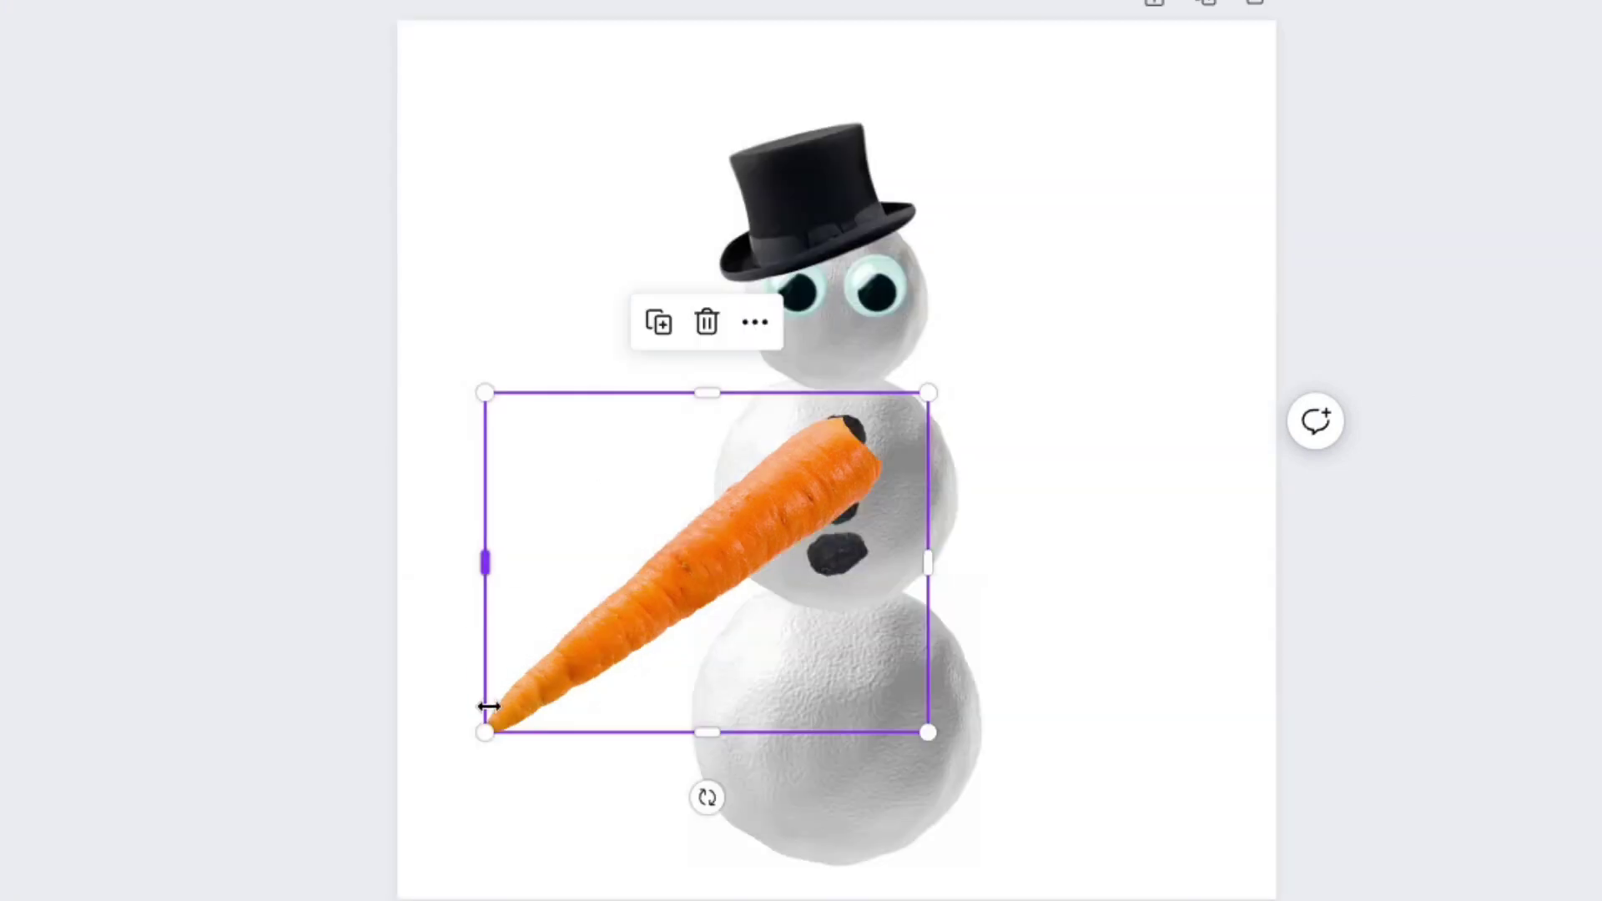
drag(486, 731, 756, 479)
drag(854, 440, 791, 347)
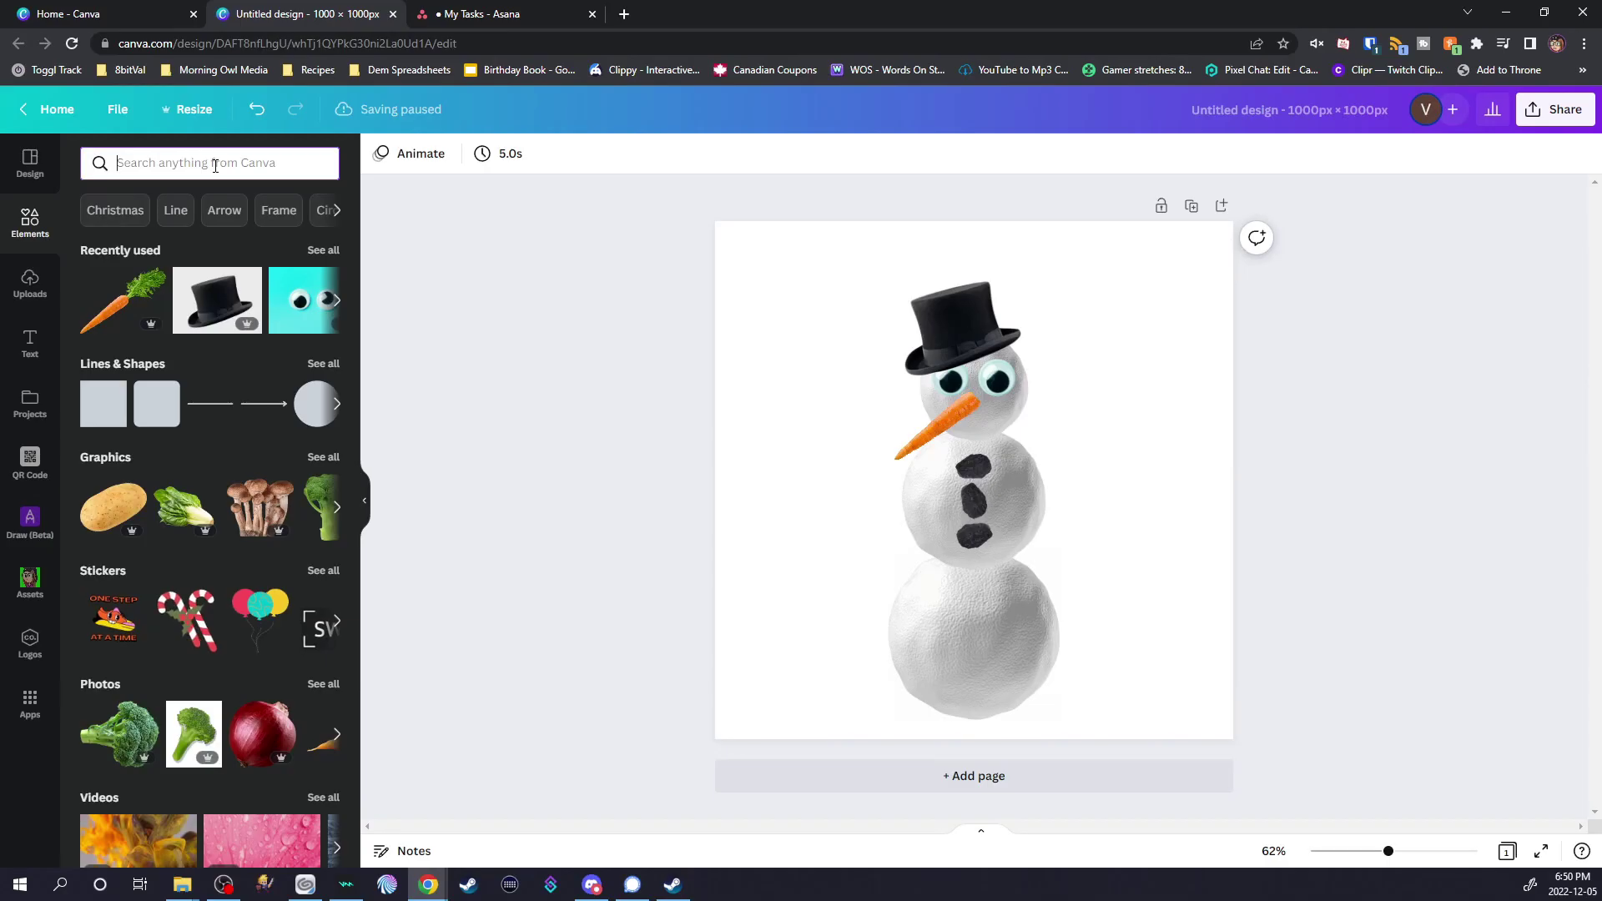
Search the photos for "branch" and add the bare forked twig on a white background to the page
text(twig)
key(Return)
click(199, 202)
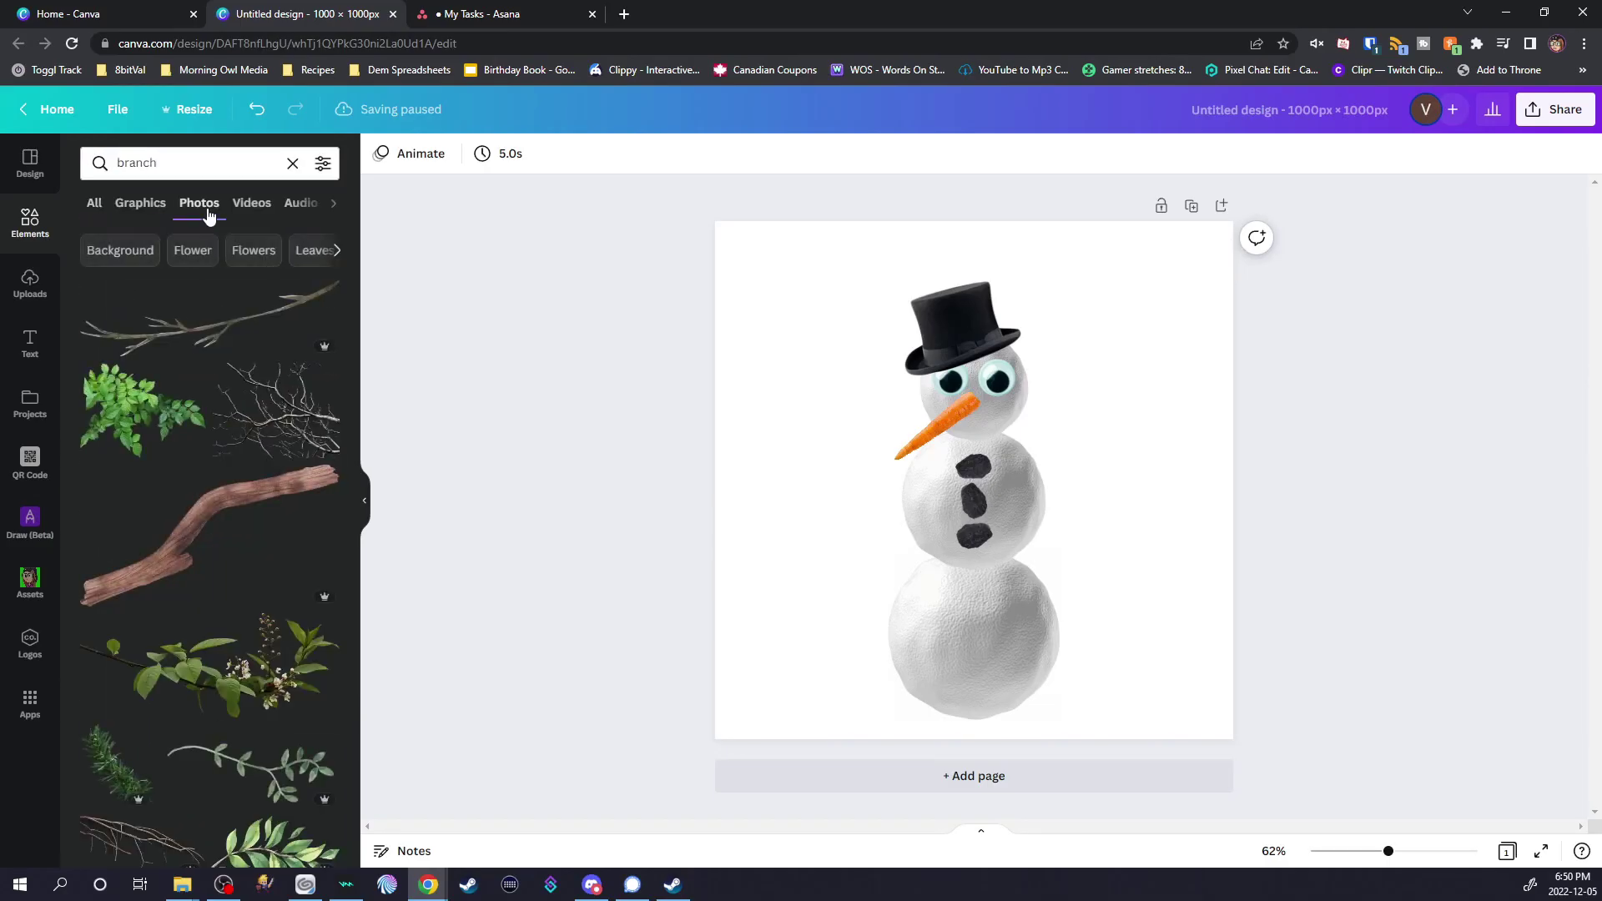
scroll(196, 381, down, 5)
click(123, 414)
Remove the twig photo's background, shrink it and move it beside the snowman
click(405, 154)
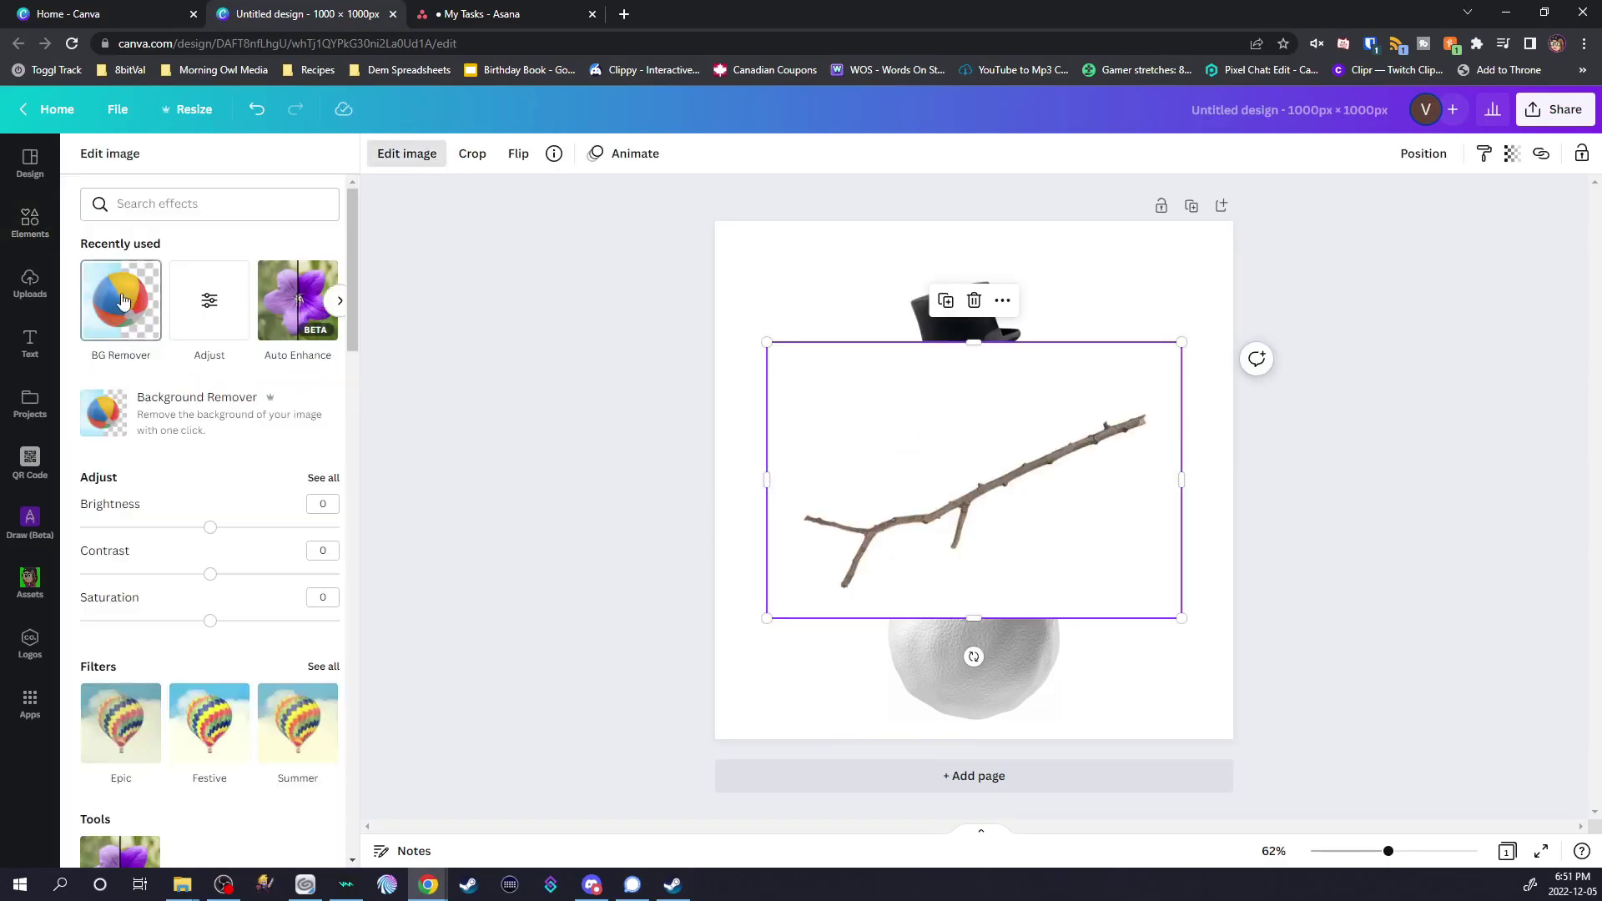
click(126, 407)
drag(794, 746, 533, 572)
drag(454, 239, 773, 443)
drag(1009, 628, 669, 406)
Angle the twig as an arm at the middle snowball and place a flipped duplicate as the opposite arm
click(159, 588)
click(548, 349)
click(743, 152)
click(254, 33)
click(329, 150)
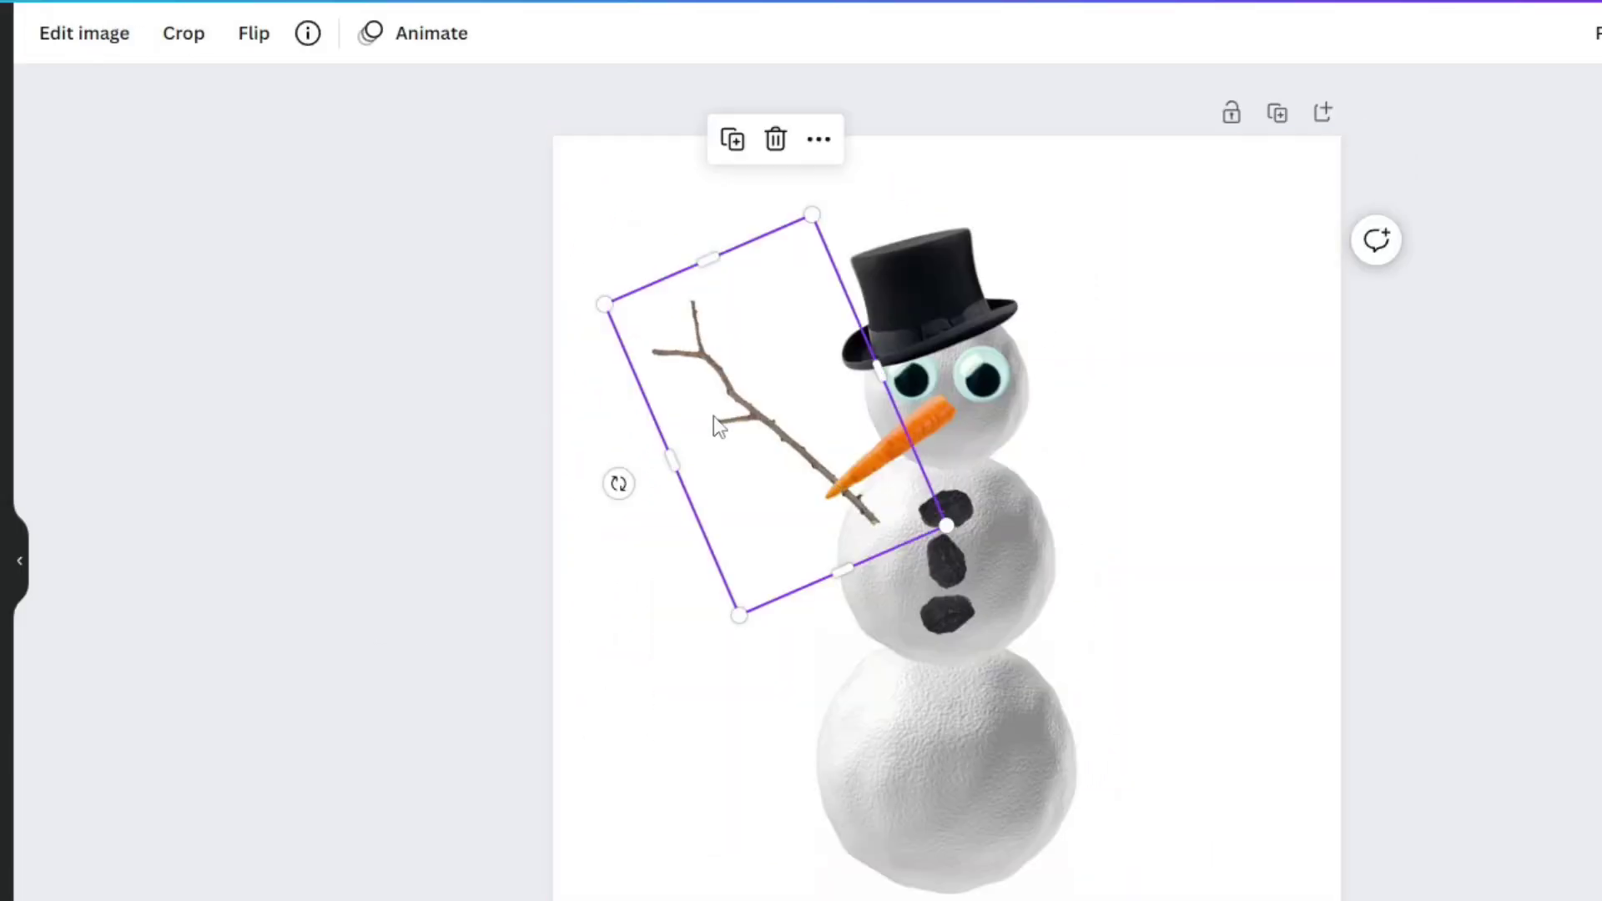
click(328, 149)
click(333, 108)
drag(784, 401, 1027, 406)
drag(870, 501, 865, 390)
drag(1046, 431, 1118, 393)
drag(934, 357, 1073, 447)
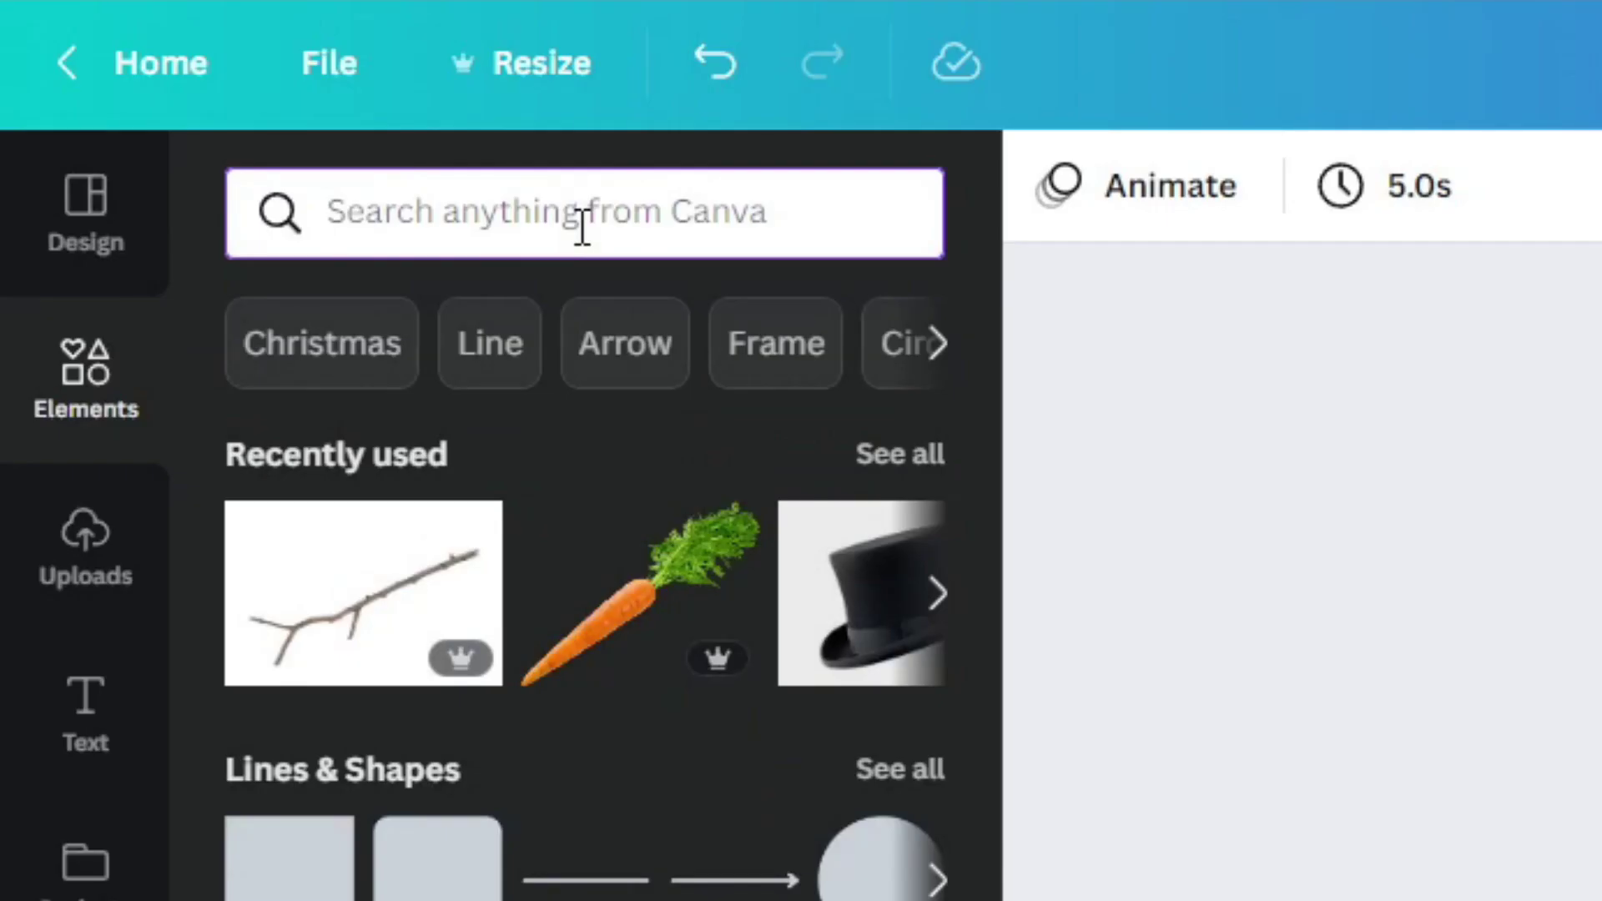
Search the elements for "scarf"
text(scarf)
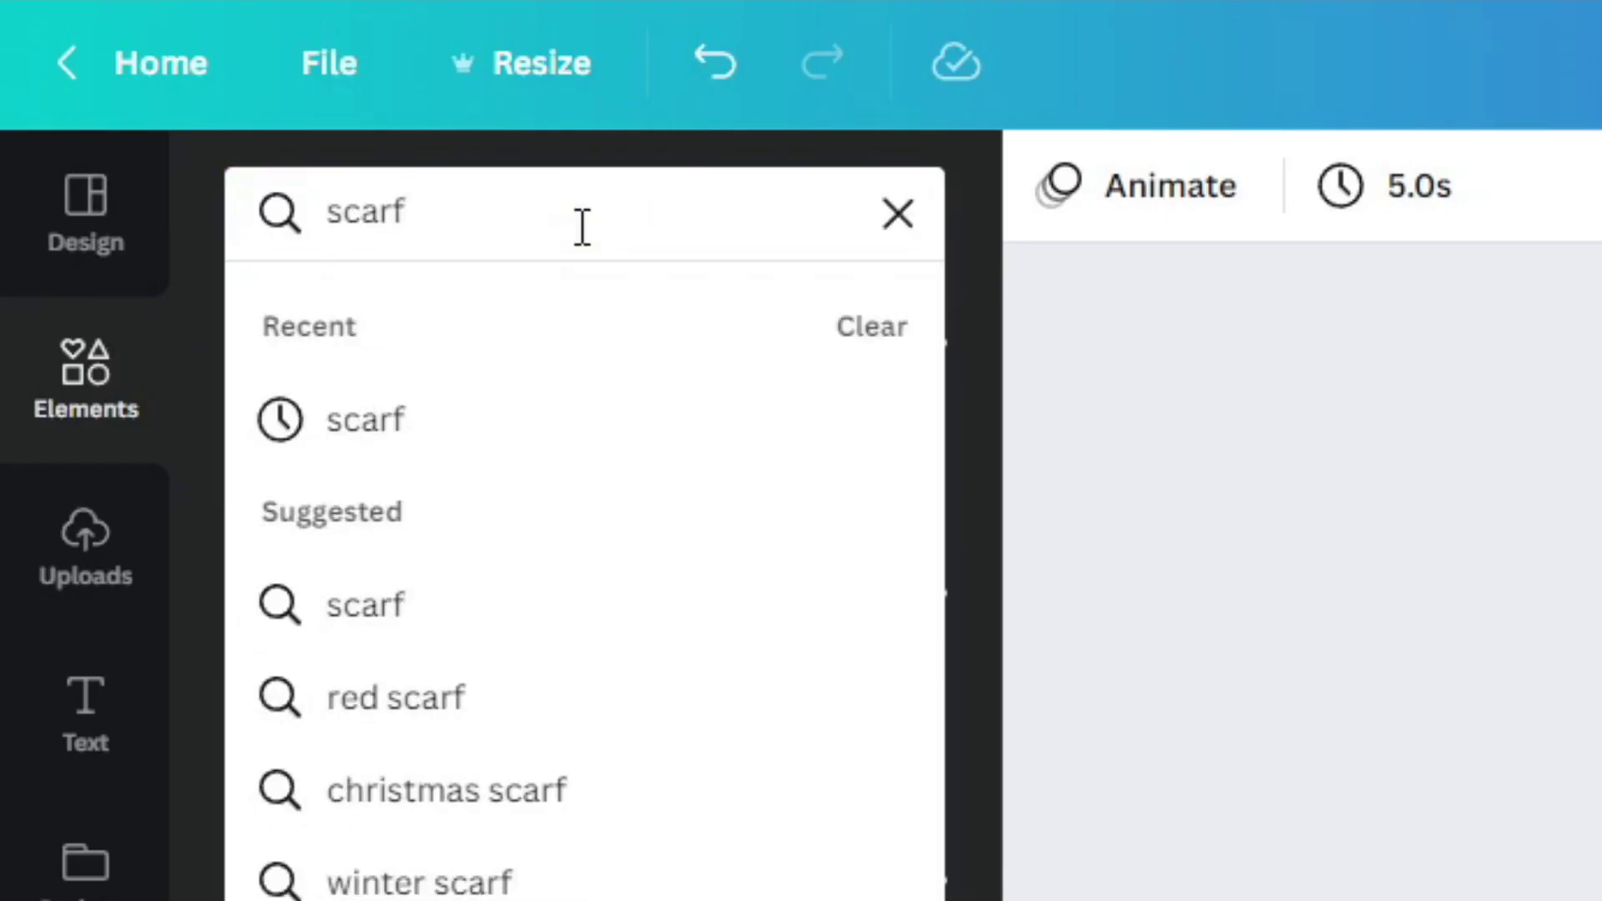
key(Return)
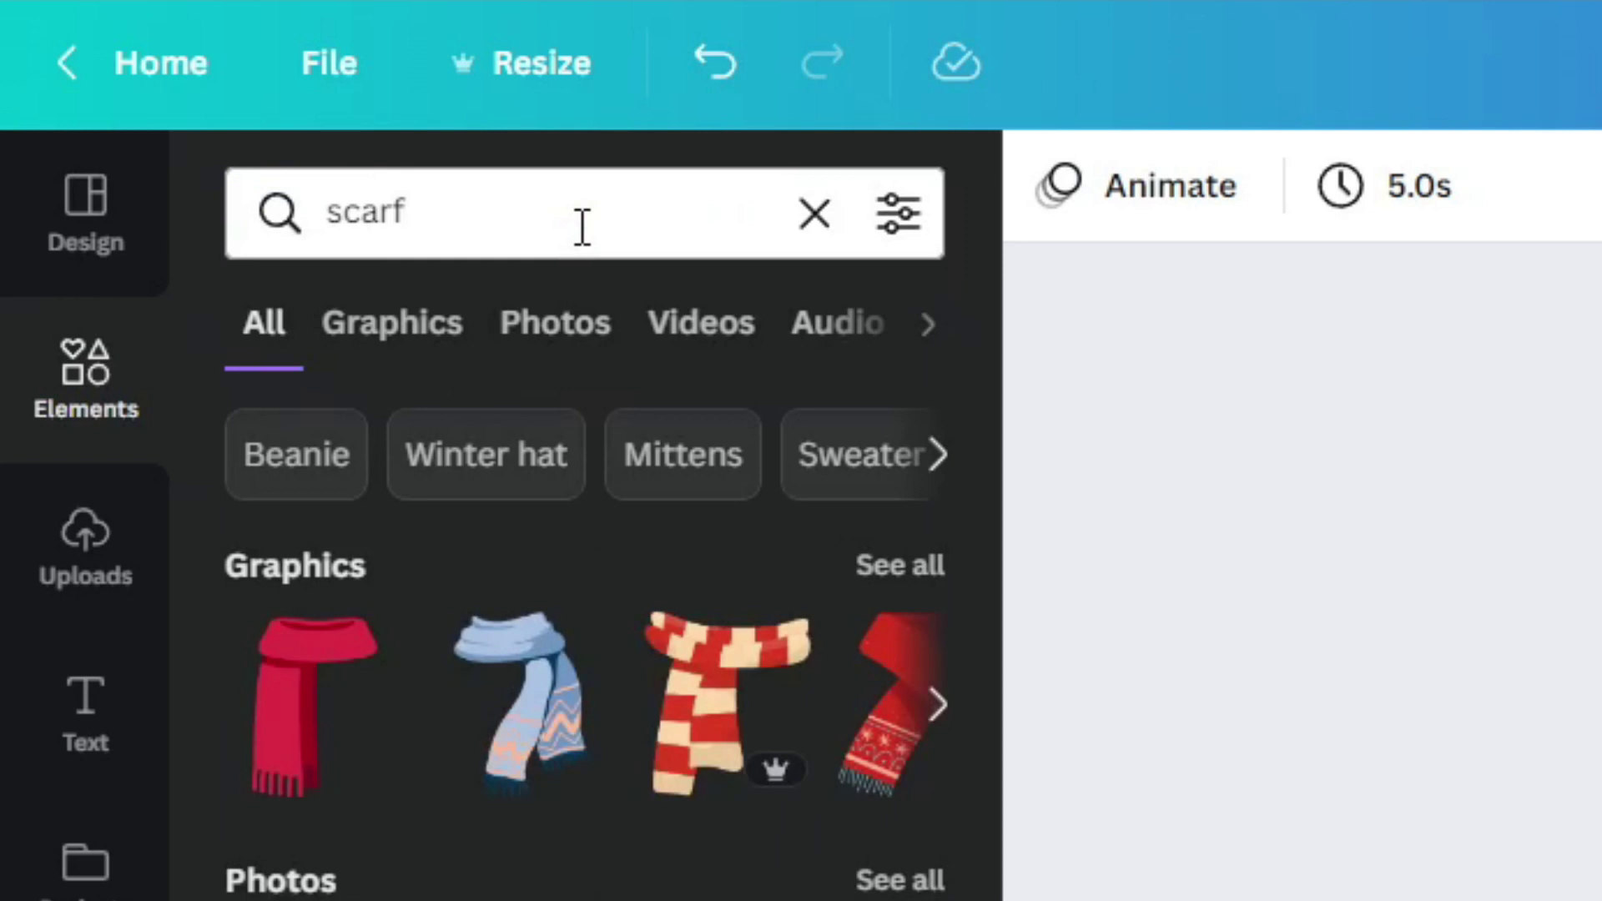
Limit the scarf results to photos, add the red, blue and brown knitted scarf, and remove its background
click(543, 342)
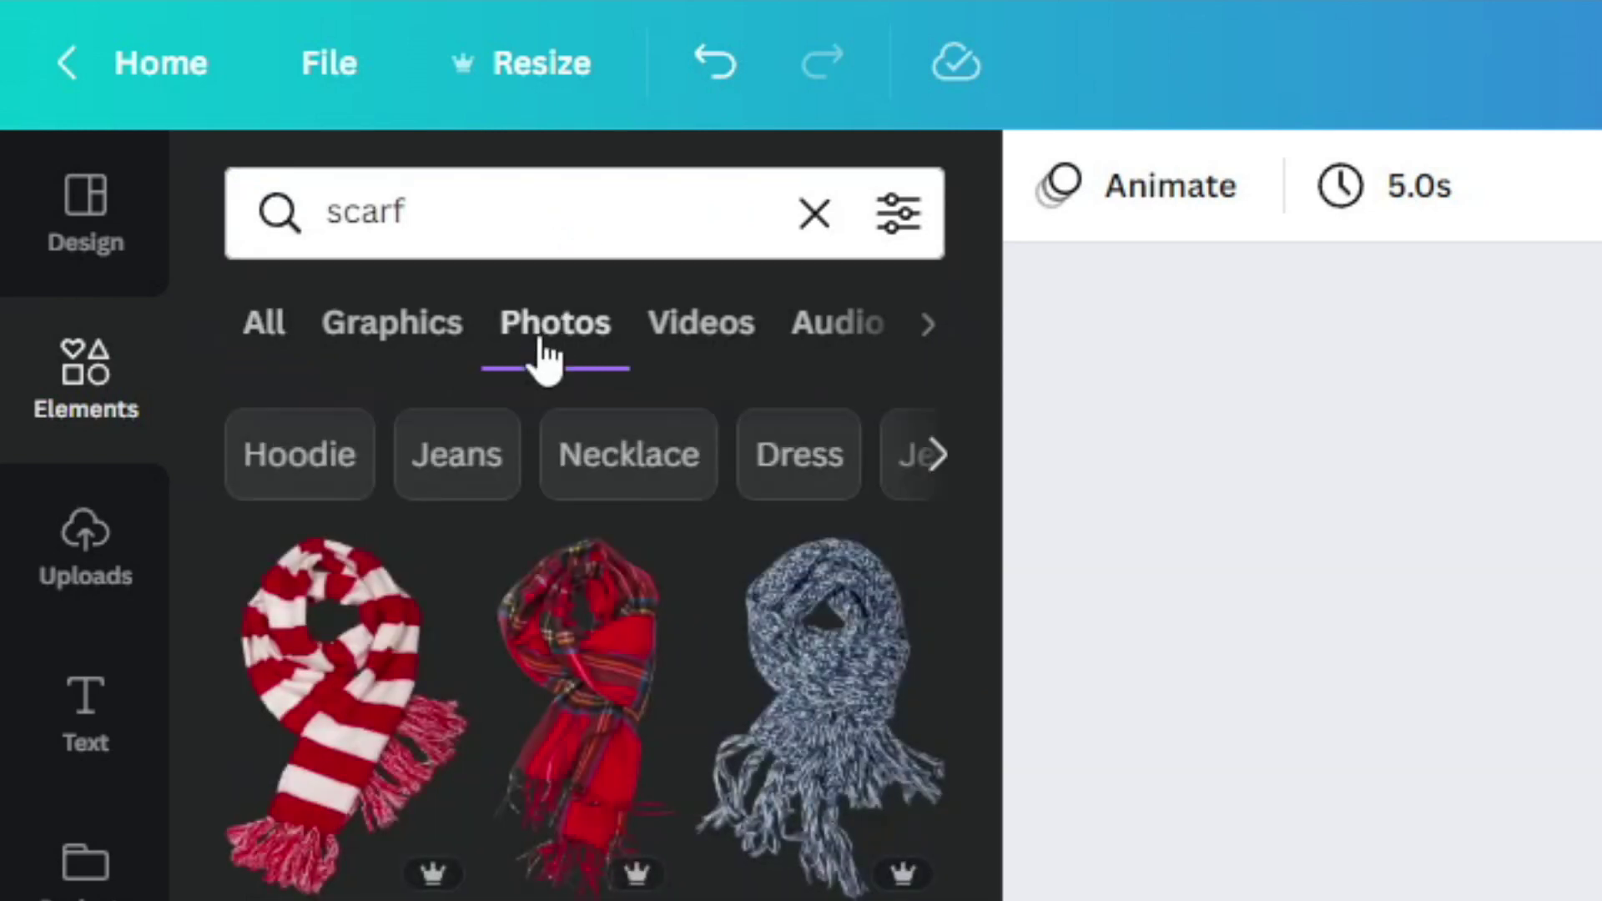
click(195, 651)
click(406, 153)
click(200, 399)
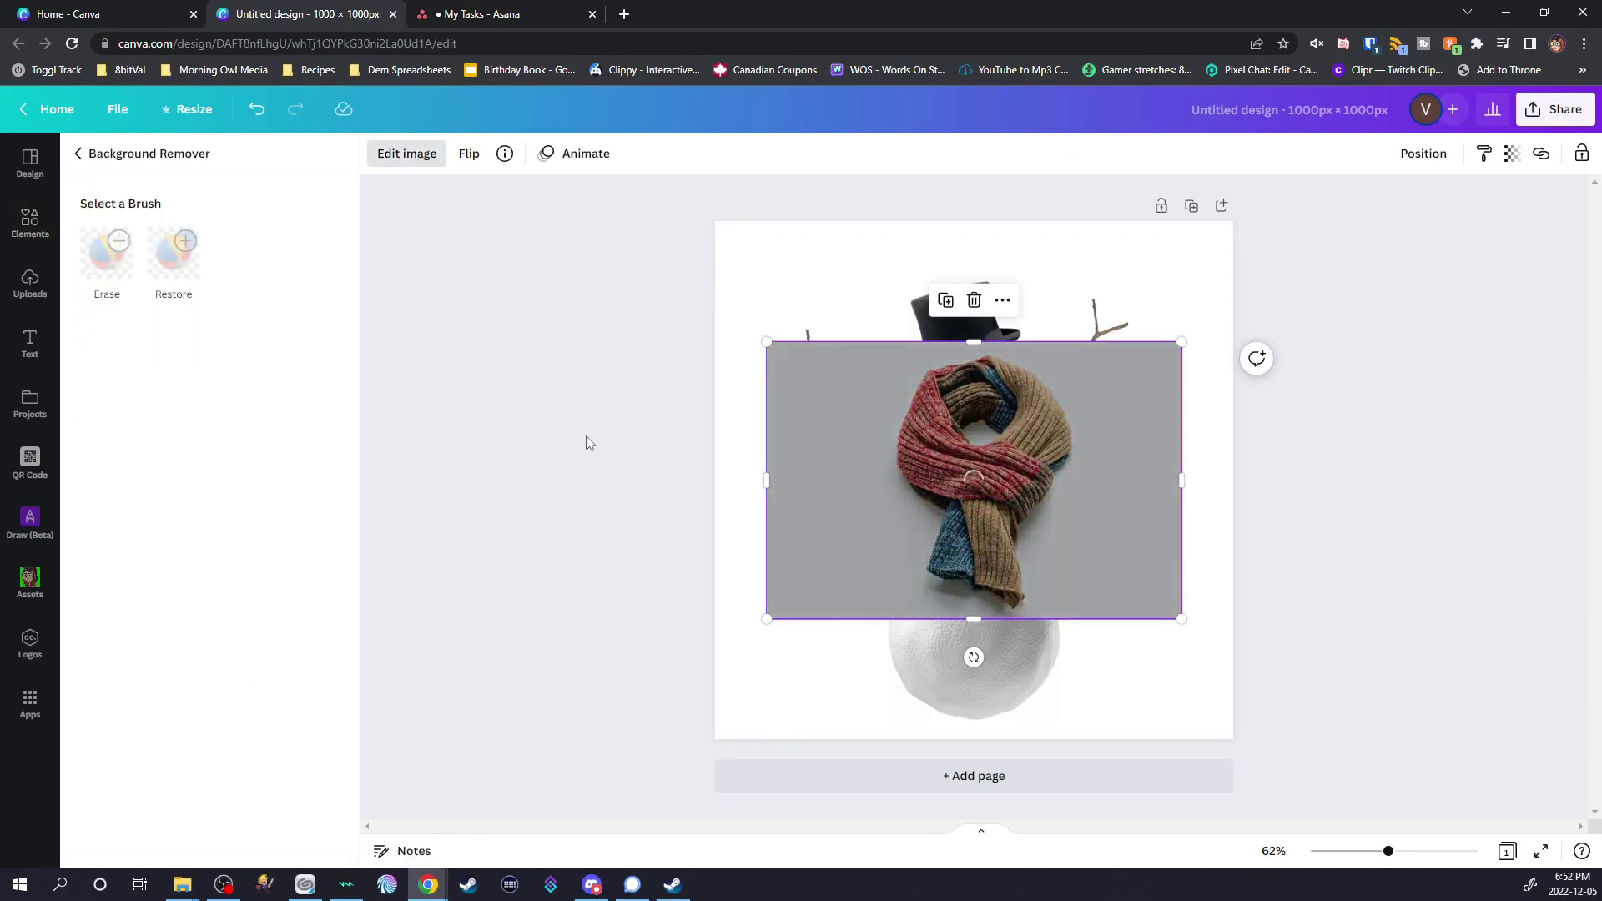
Fit the scarf over the snowman's neck and erase the upper loop that covers the face
drag(940, 428, 963, 480)
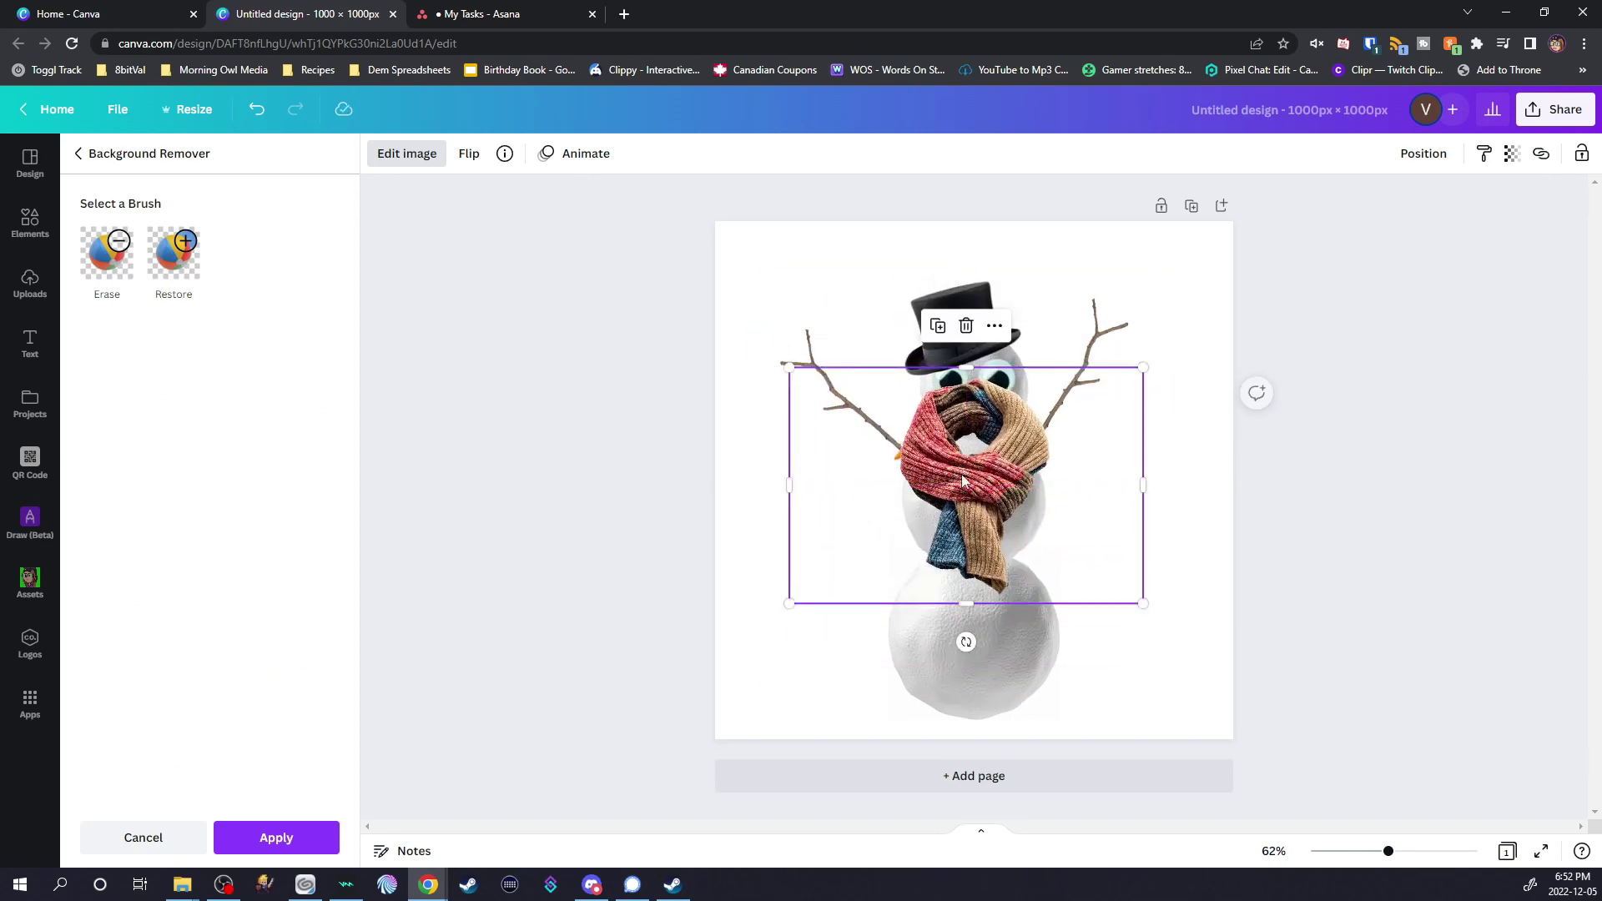
click(132, 272)
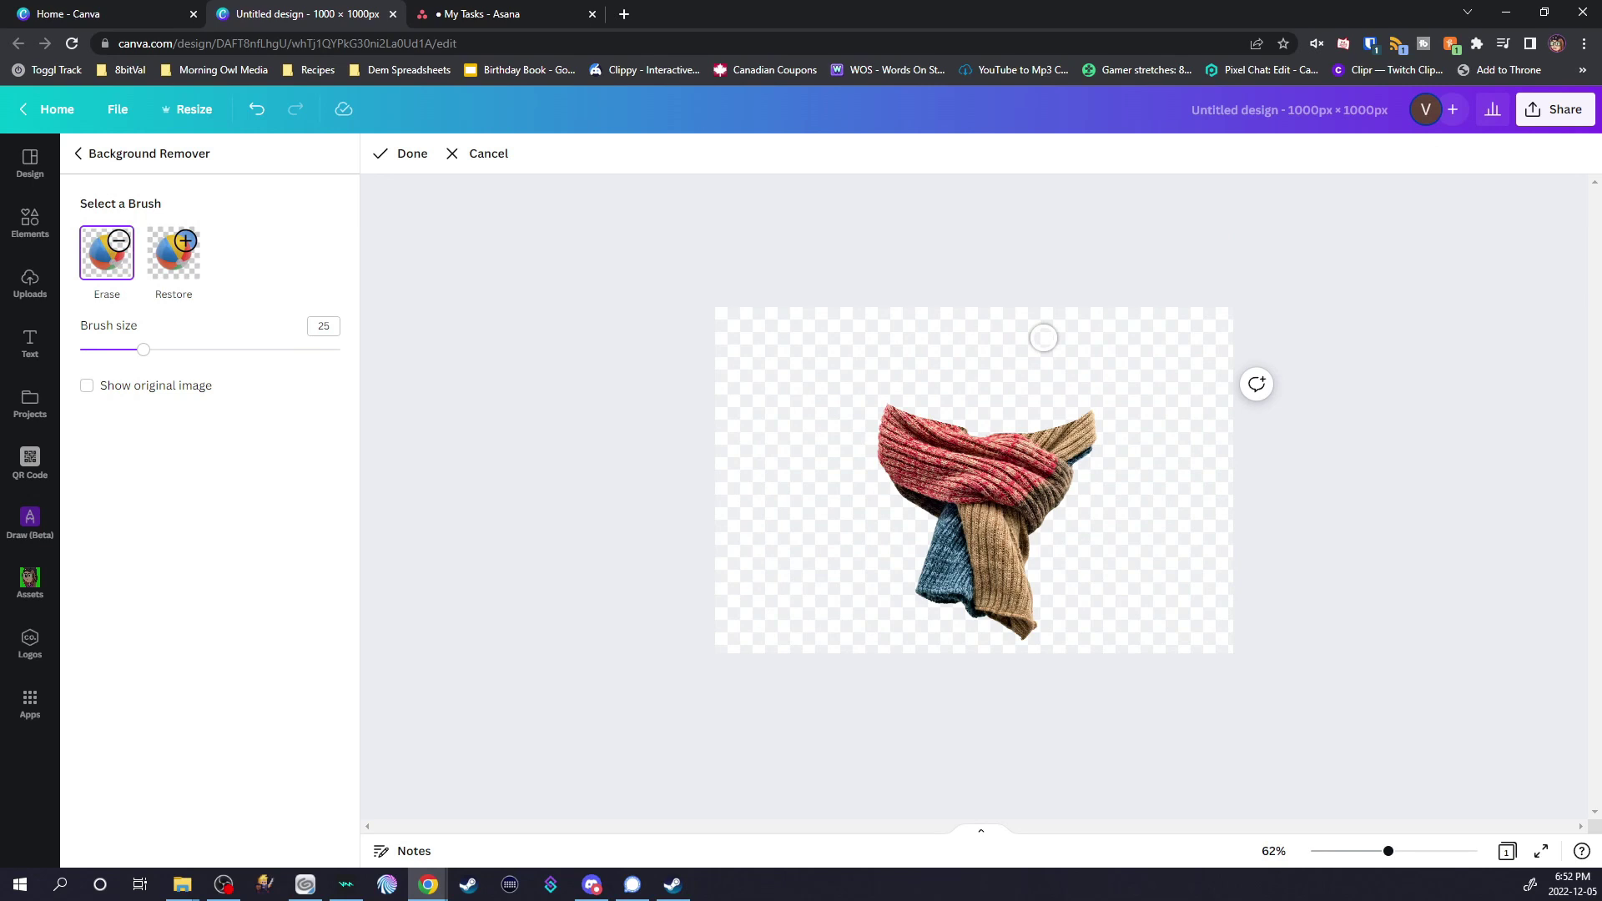
click(401, 153)
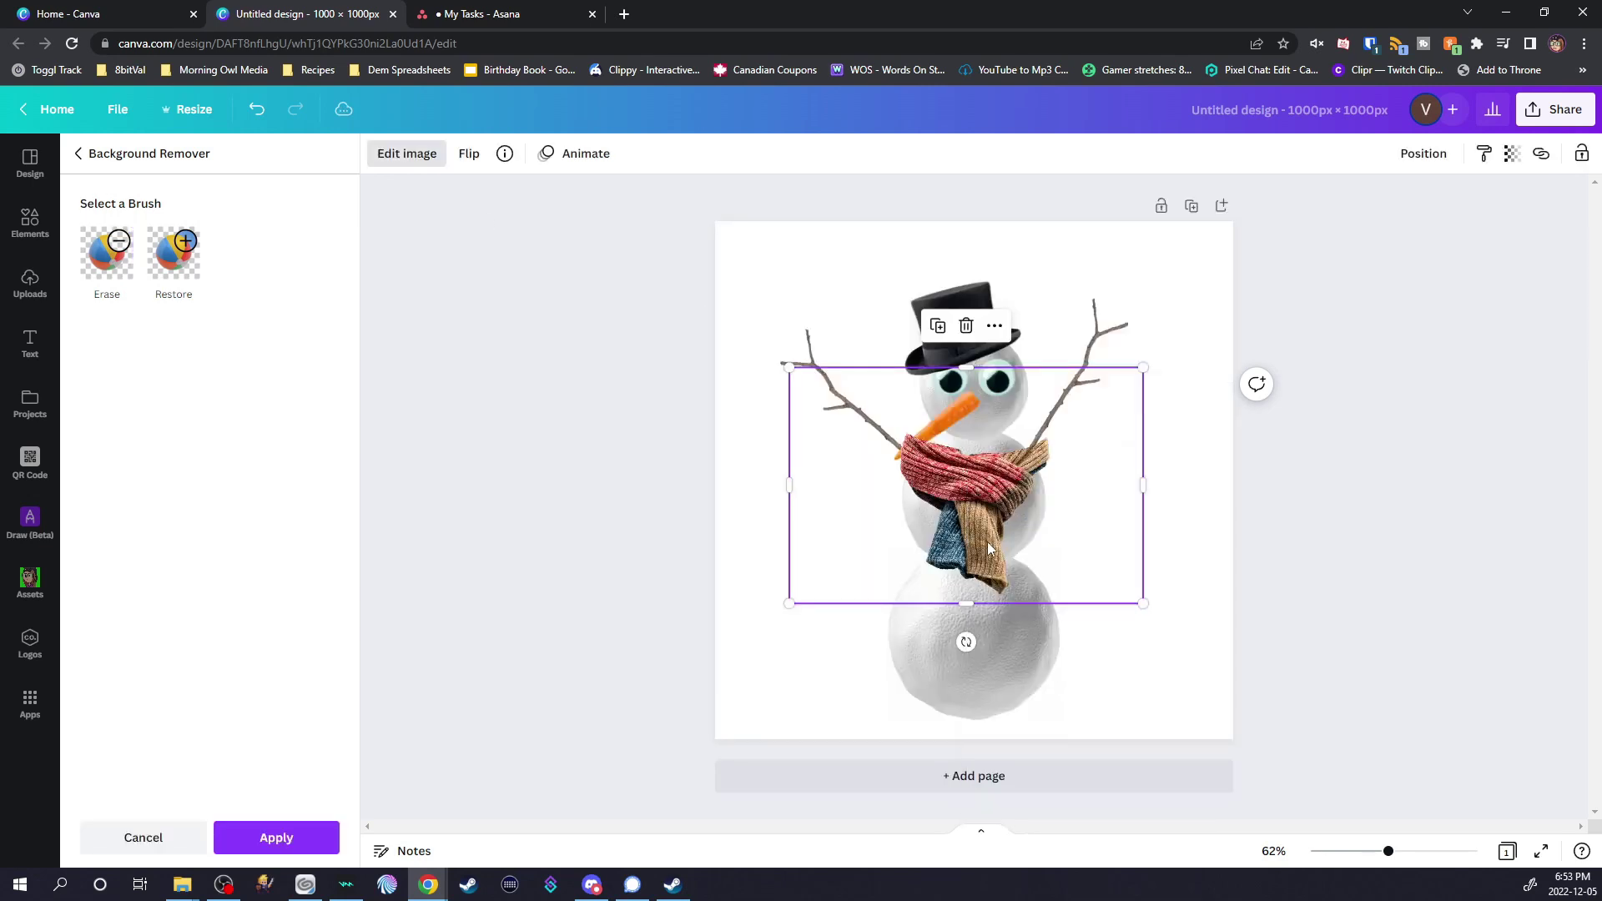
Move the scarf out of the way and place two coal buttons one above the other on the bottom snowball
click(988, 549)
drag(988, 549, 973, 679)
click(972, 516)
drag(972, 516, 973, 643)
click(985, 465)
click(967, 464)
drag(933, 473, 969, 599)
Refit the scarf around the snowman's neck and layer it behind the carrot nose
drag(1053, 415, 1049, 409)
drag(1119, 509, 982, 498)
right_click(982, 498)
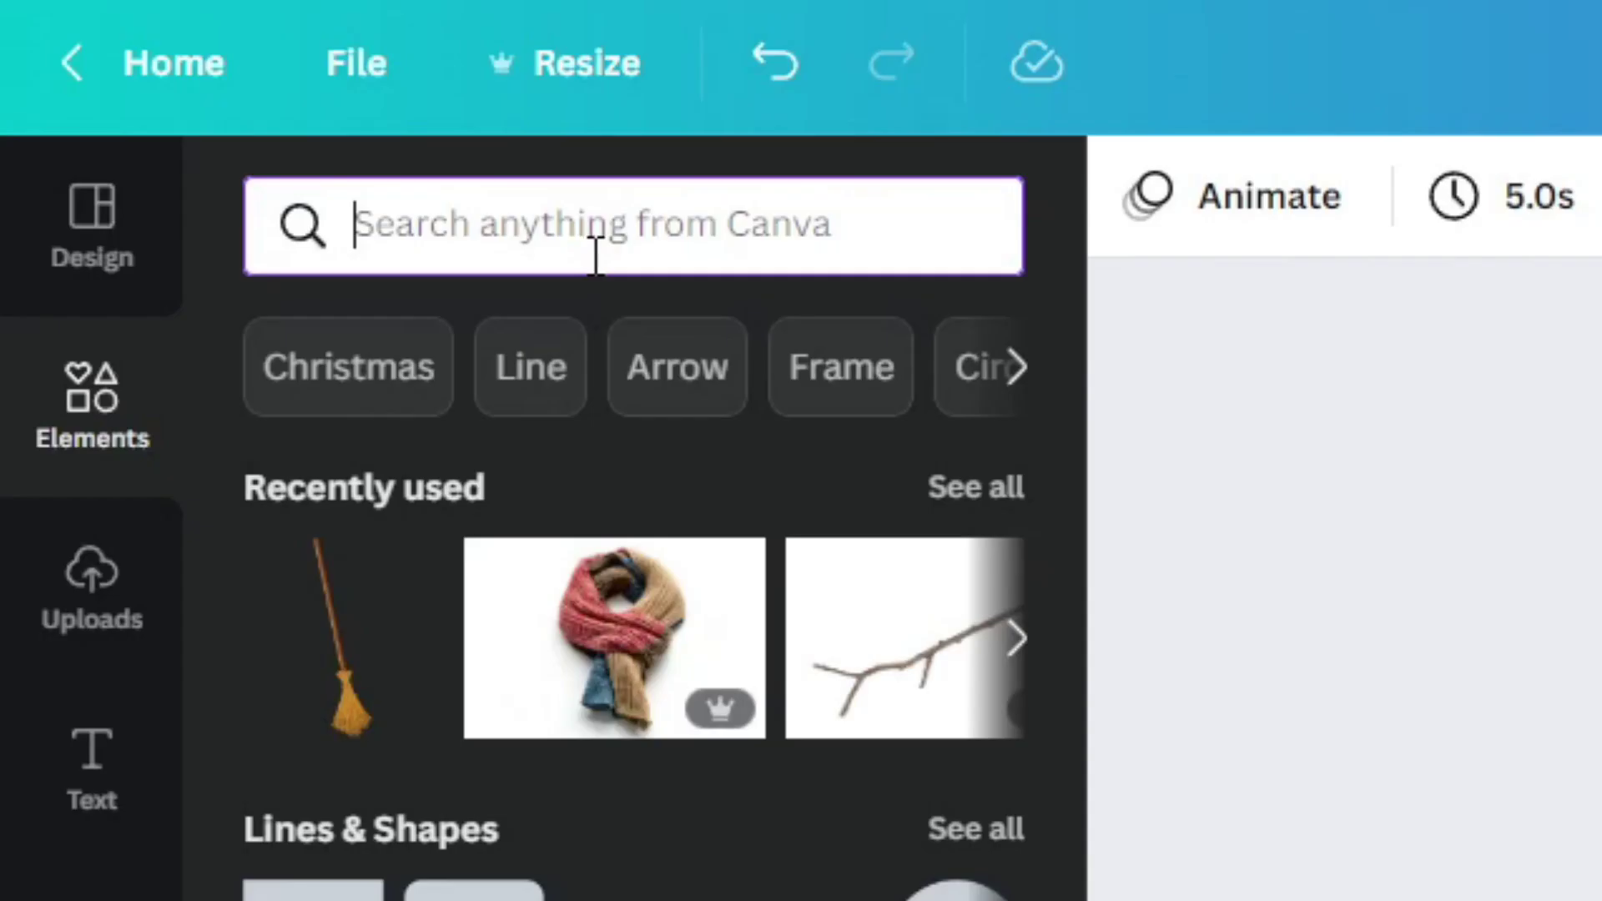
Search photos for "snow", add the snow pile with blue ornaments, and shrink it to sit at the snowman's base
text(snow)
key(Return)
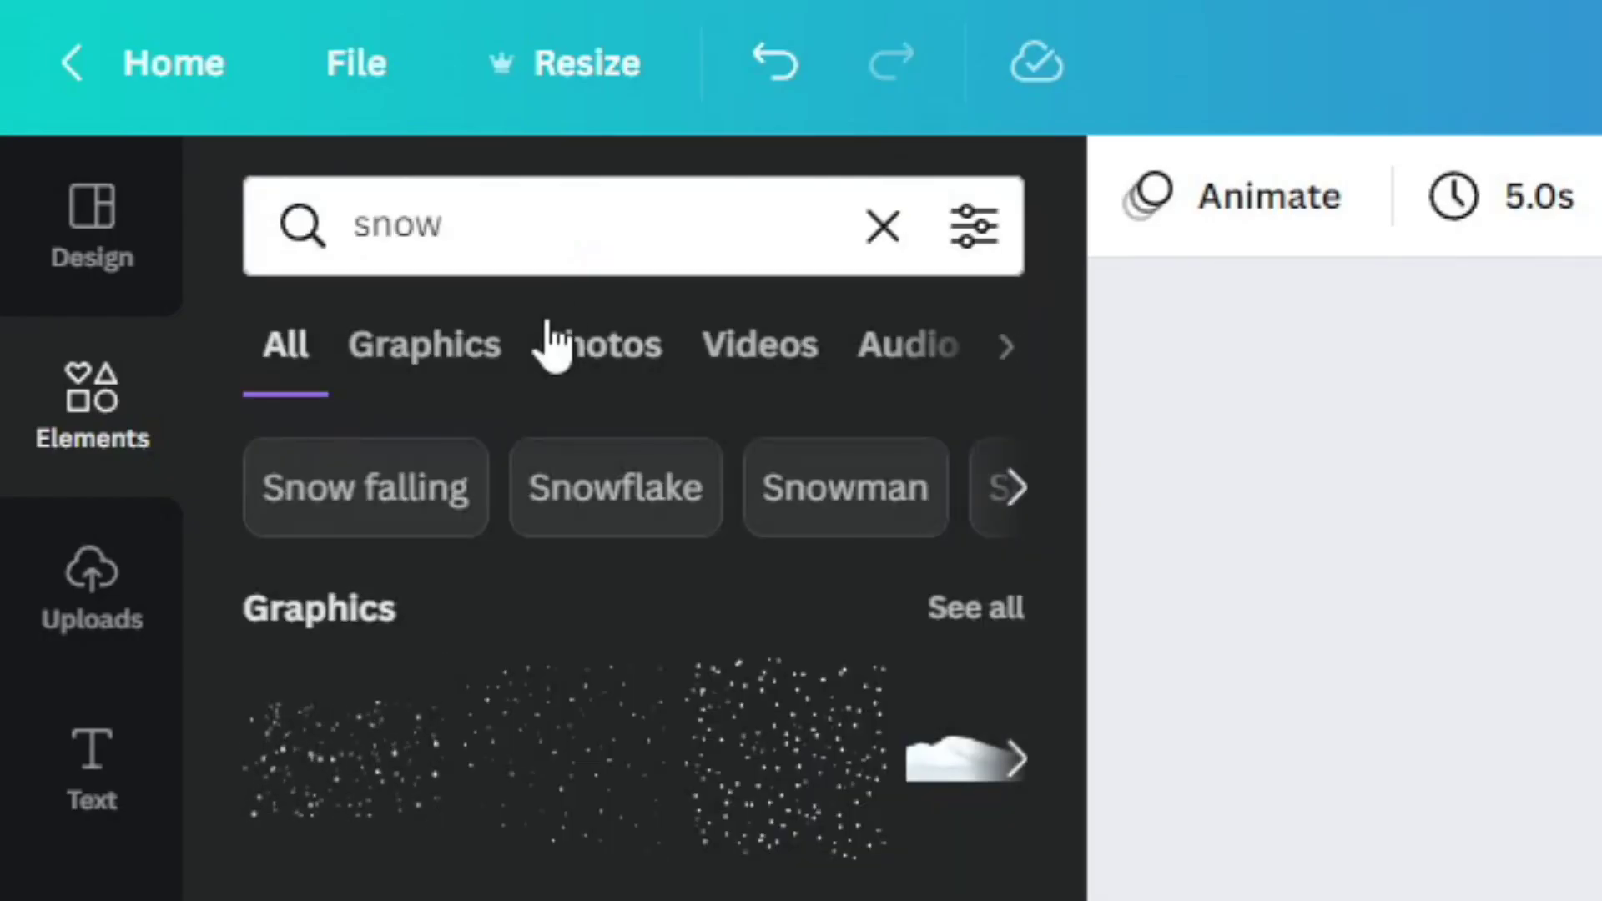
click(591, 344)
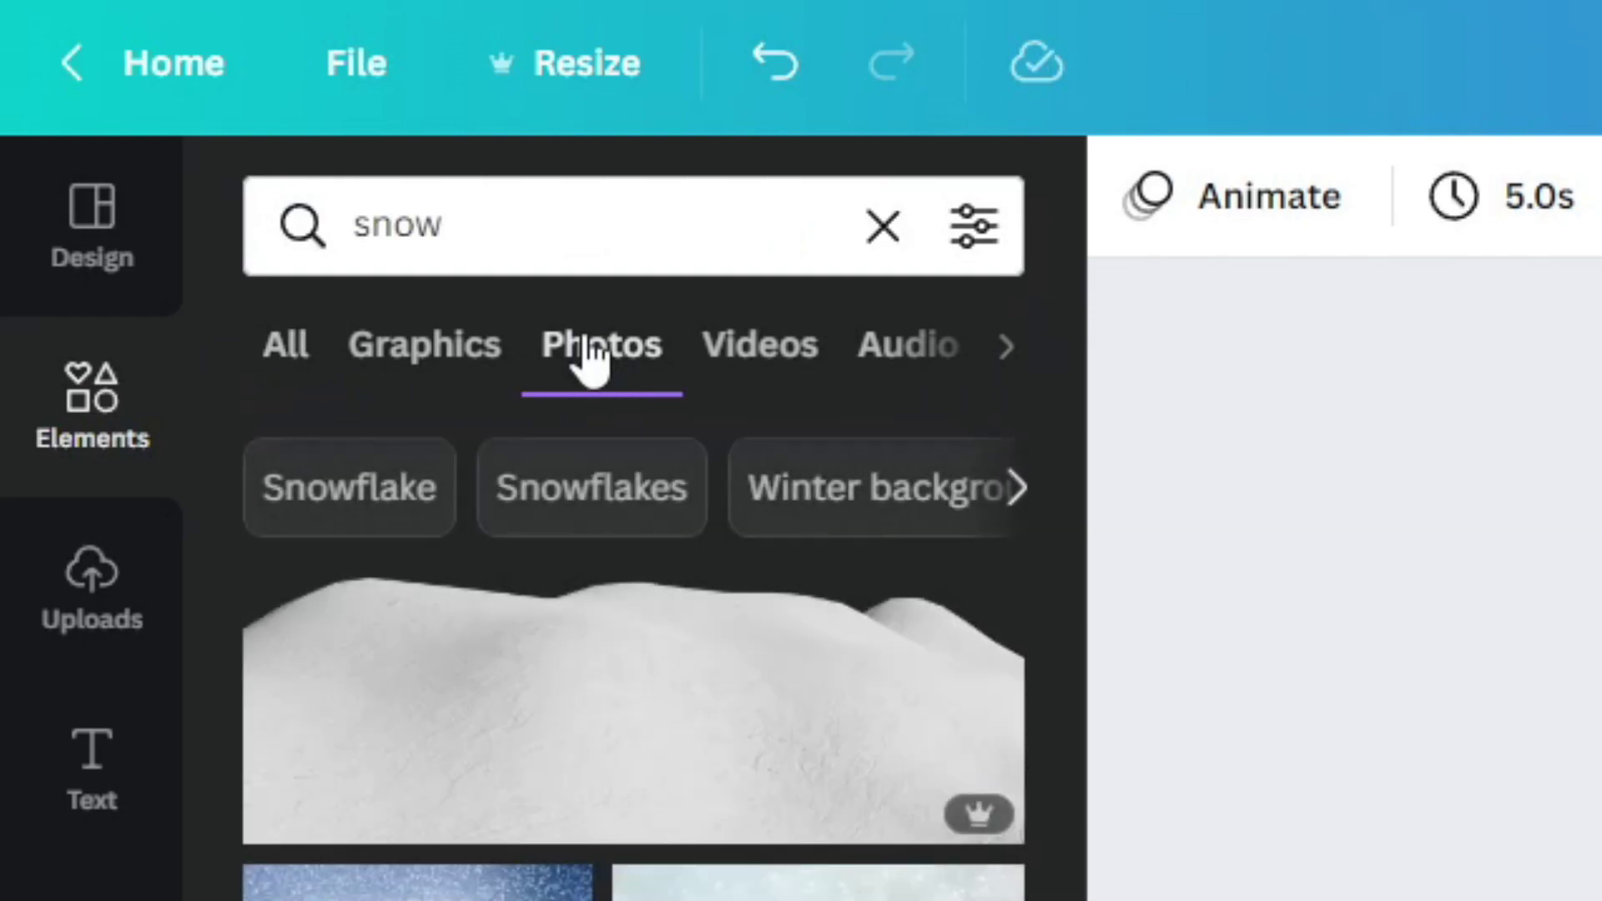
click(204, 367)
drag(806, 445, 871, 644)
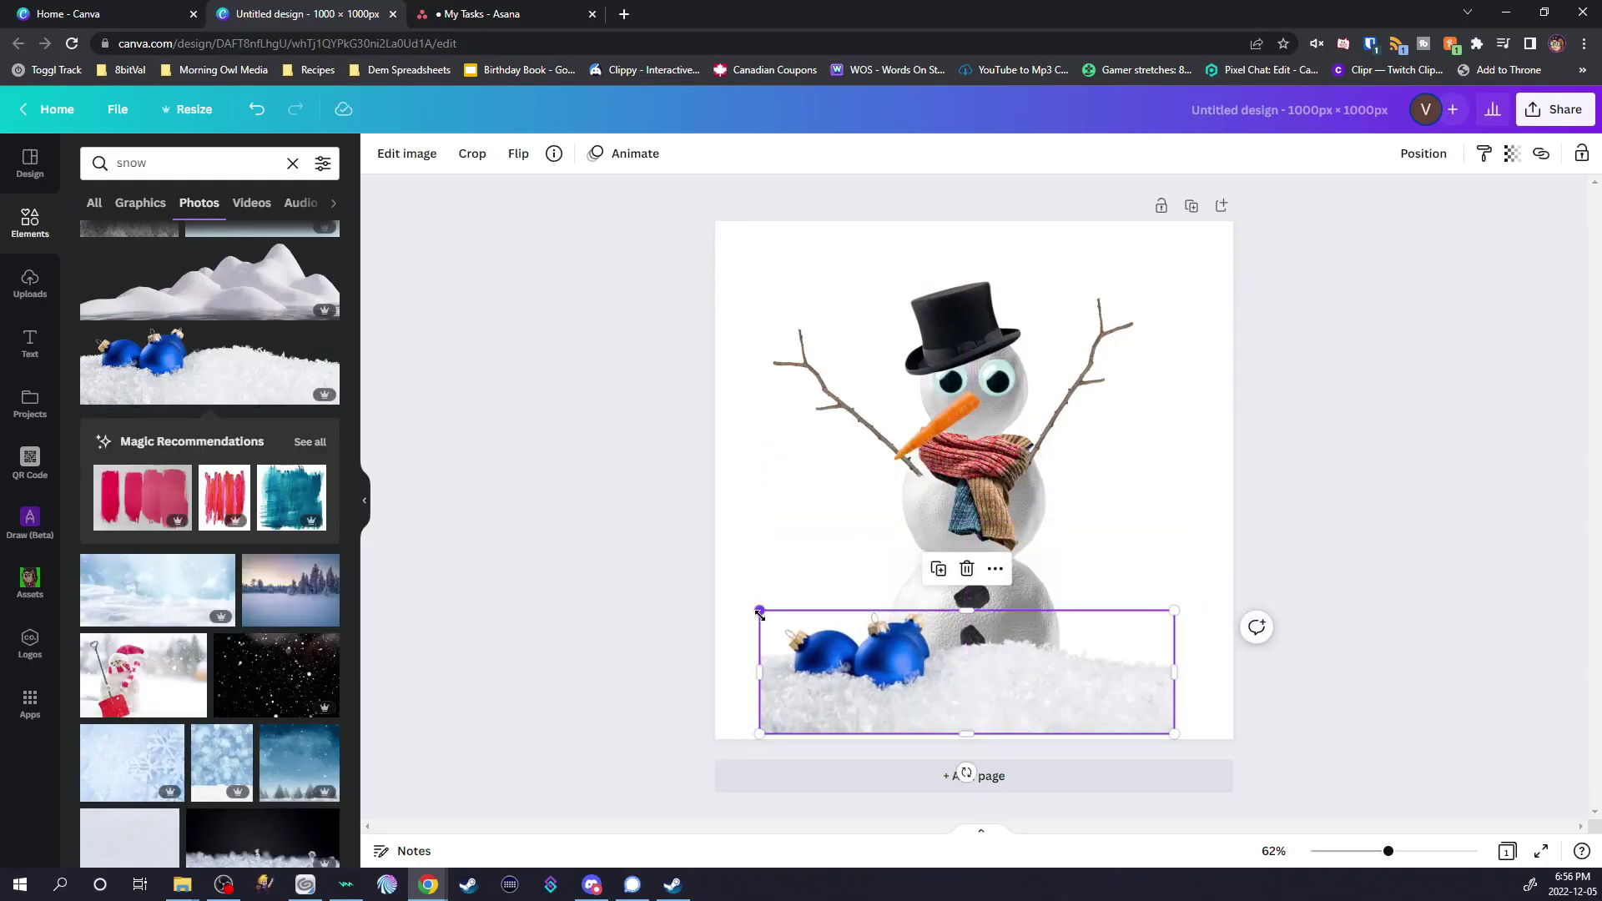
drag(1070, 699, 965, 718)
click(540, 551)
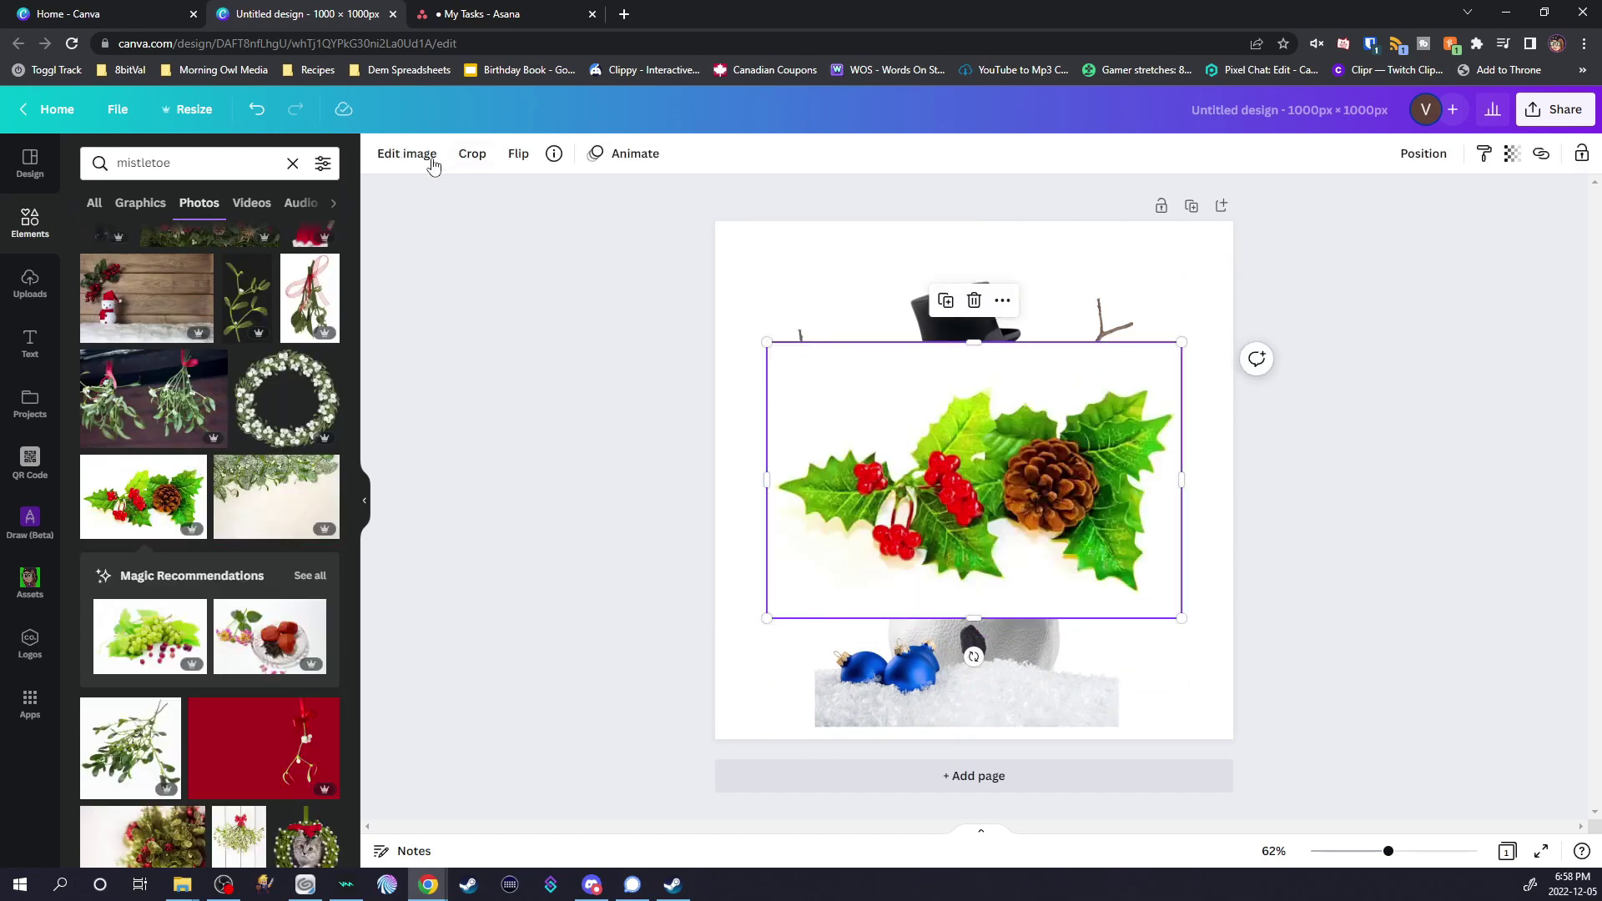
Remove the background of the holly and pinecone photo, shrink it, and place it on the hat's brim
click(430, 166)
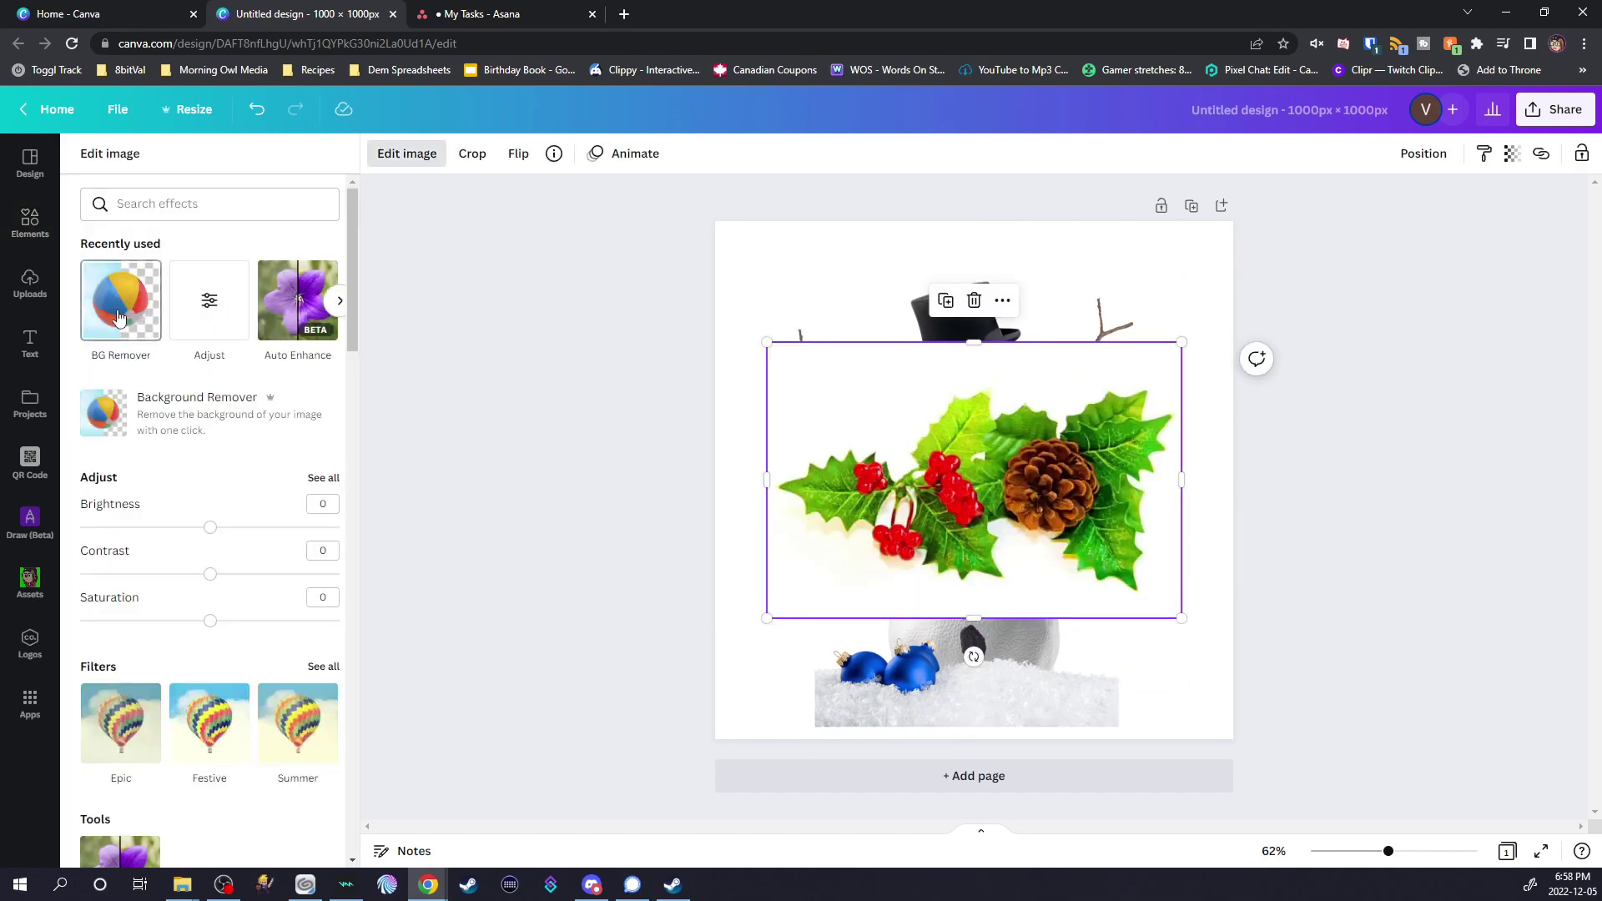
click(118, 315)
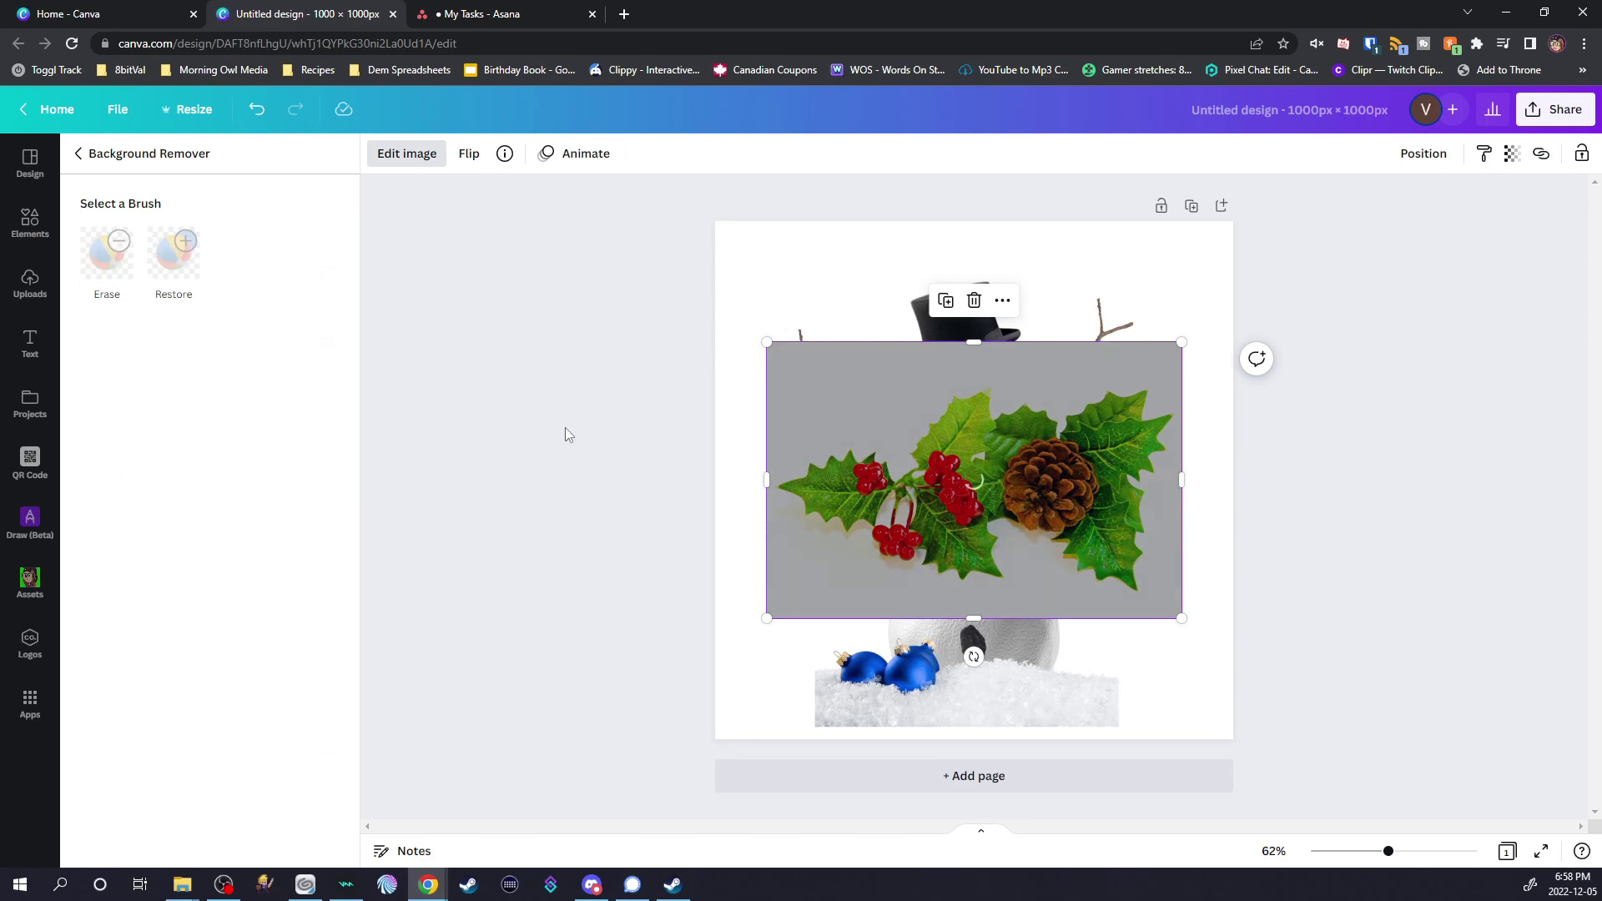
drag(766, 342, 1082, 558)
drag(1133, 594, 926, 361)
mouse_move(925, 423)
mouse_down()
mouse_move(844, 280)
mouse_move(973, 384)
mouse_move(952, 414)
mouse_up()
drag(935, 358, 970, 343)
click(1299, 579)
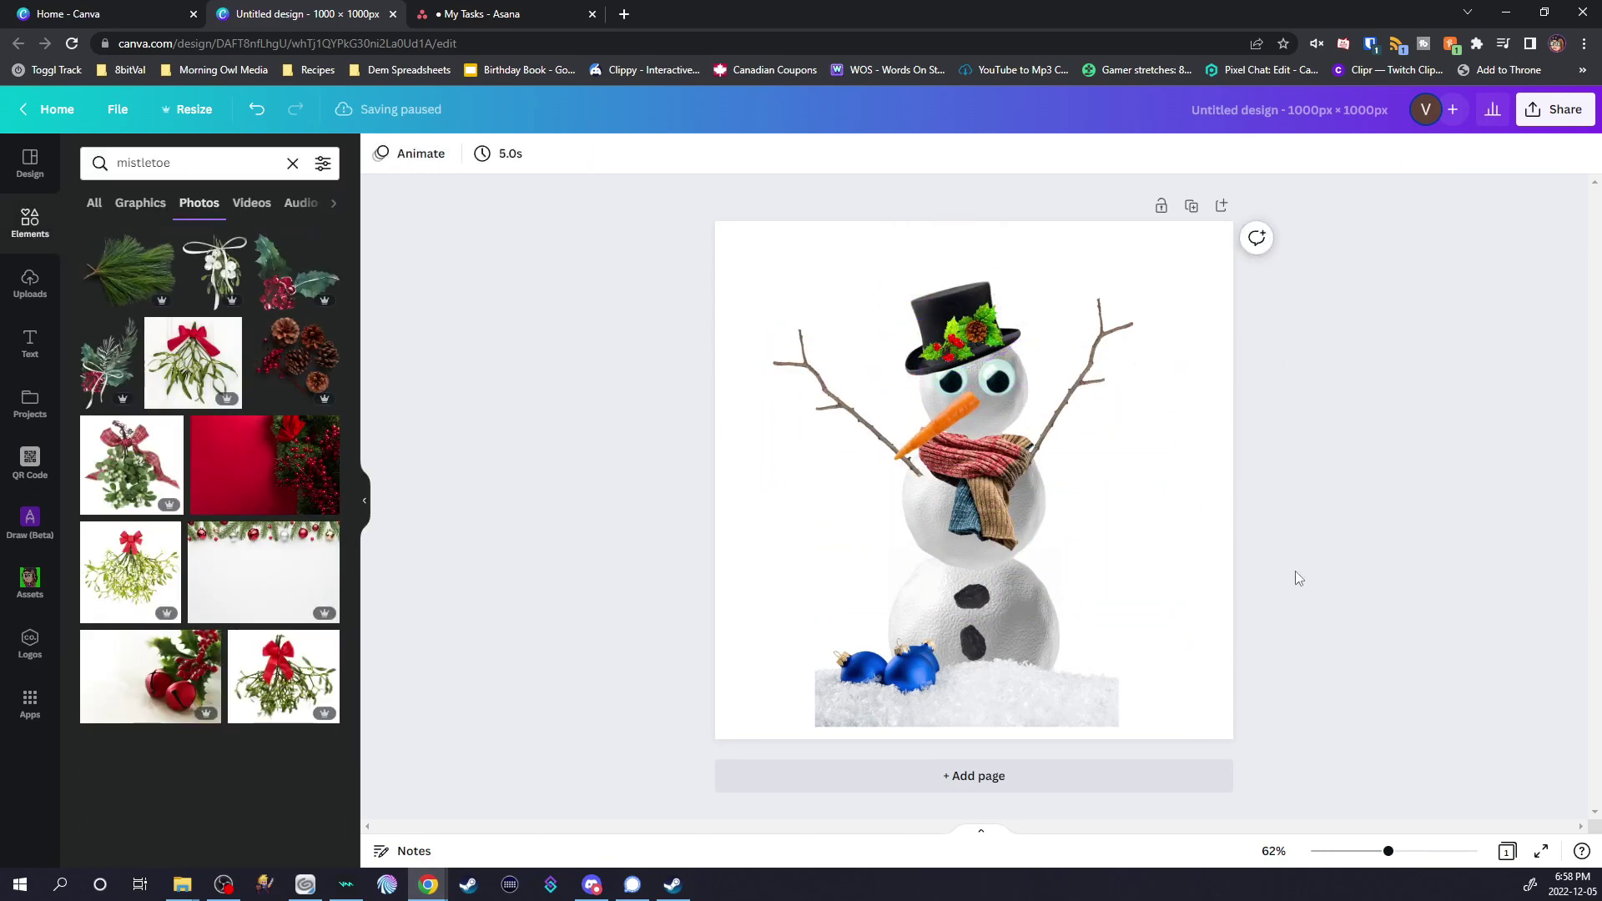
Download the snowman design as a PDF Print file
click(1554, 110)
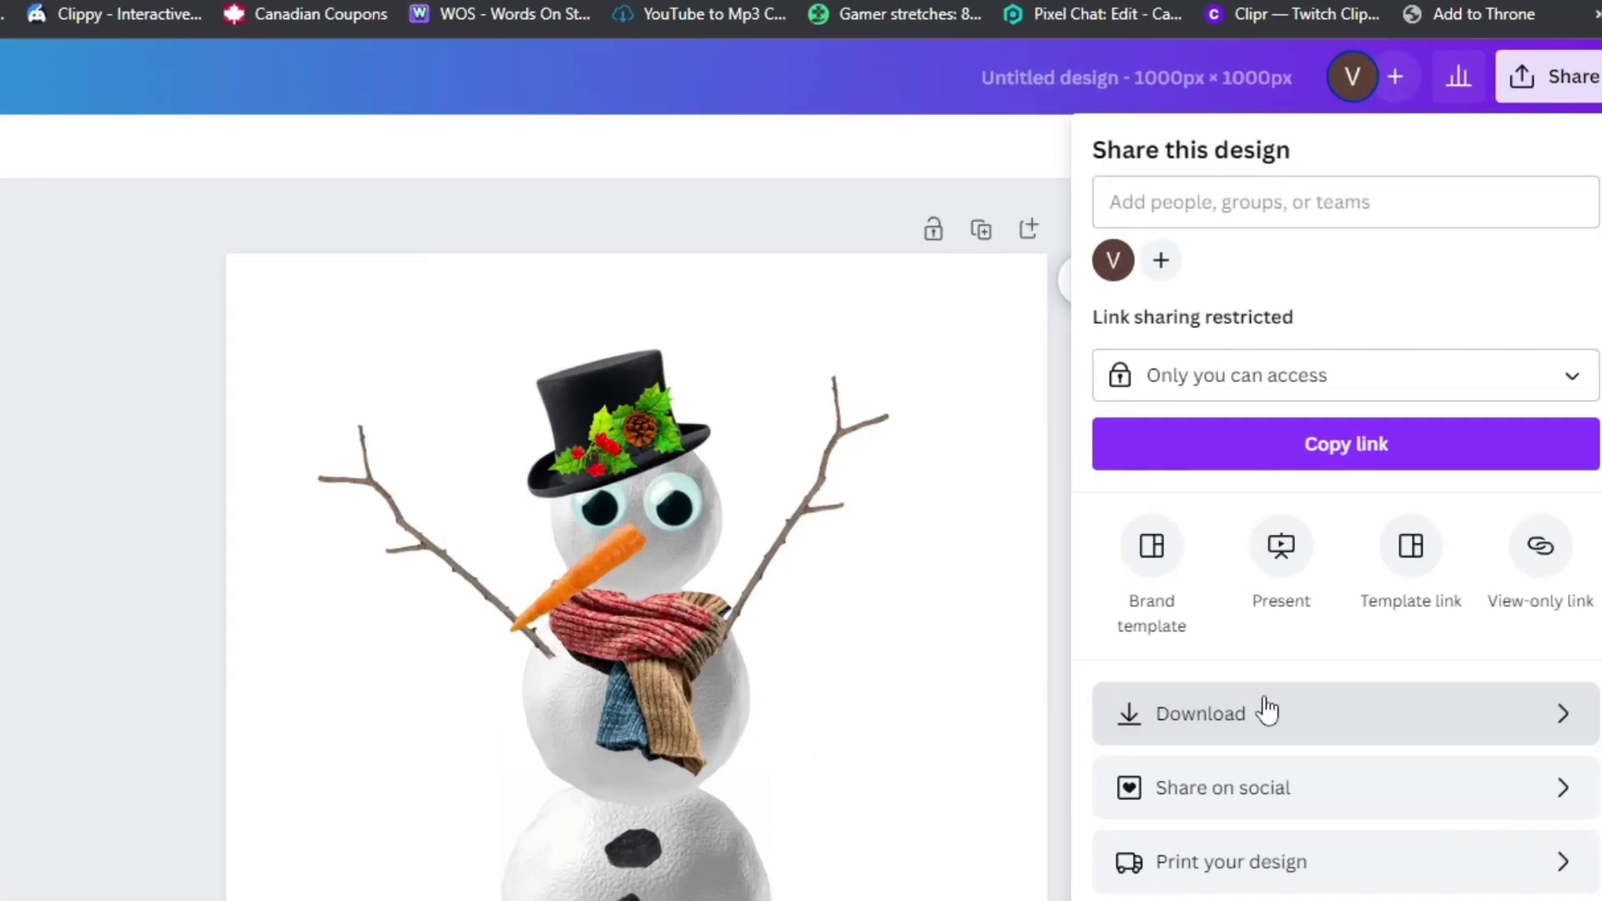
click(1351, 511)
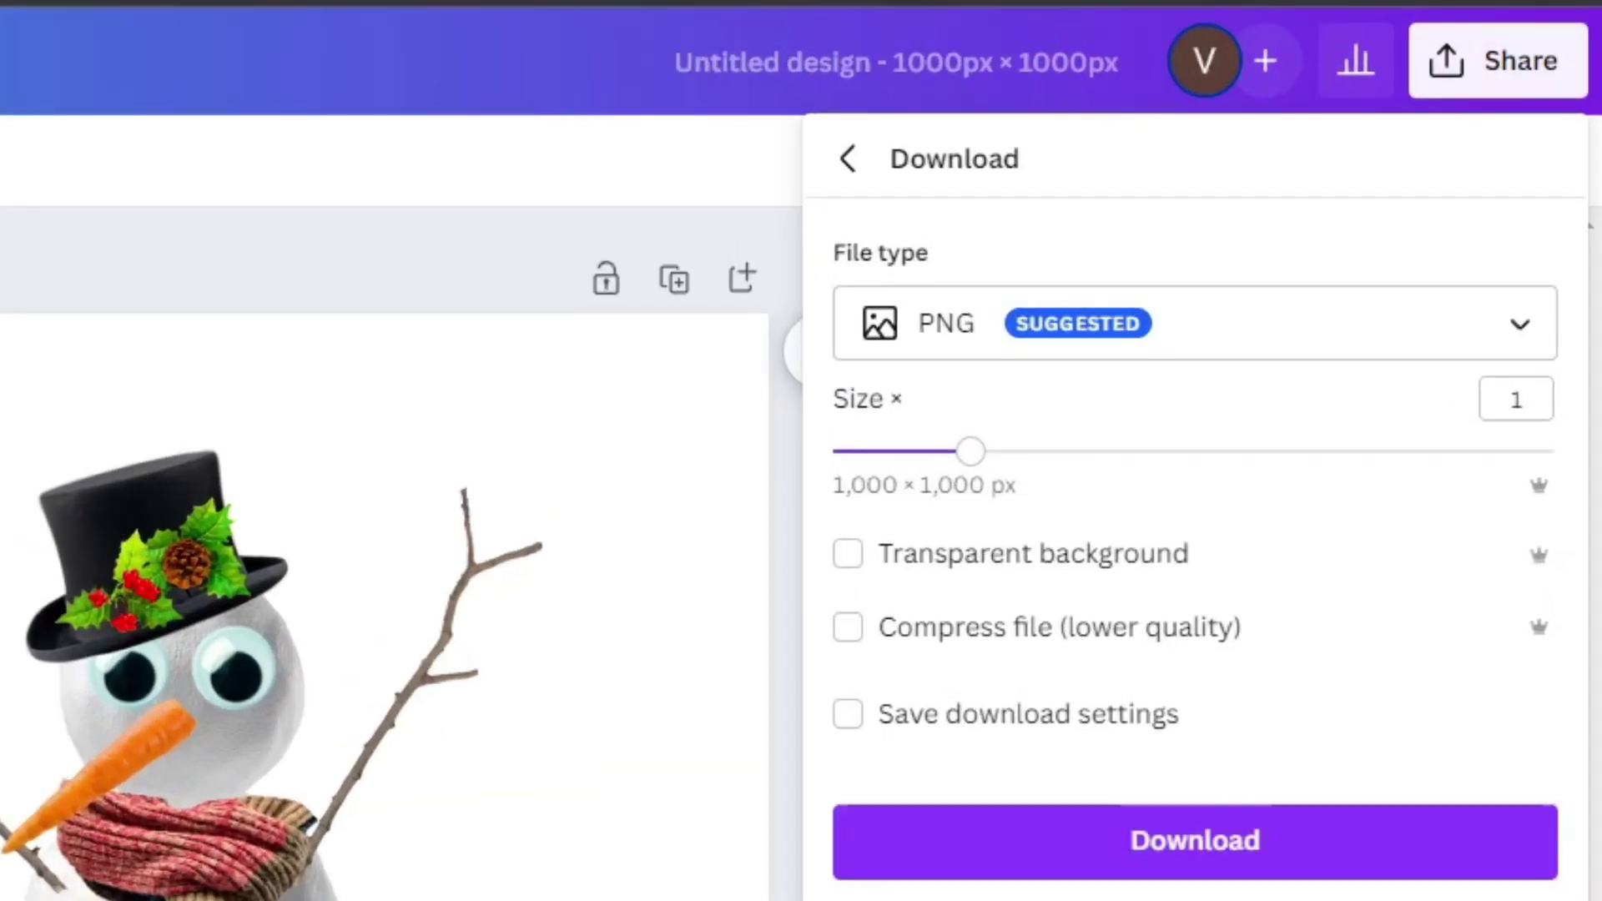
click(1143, 338)
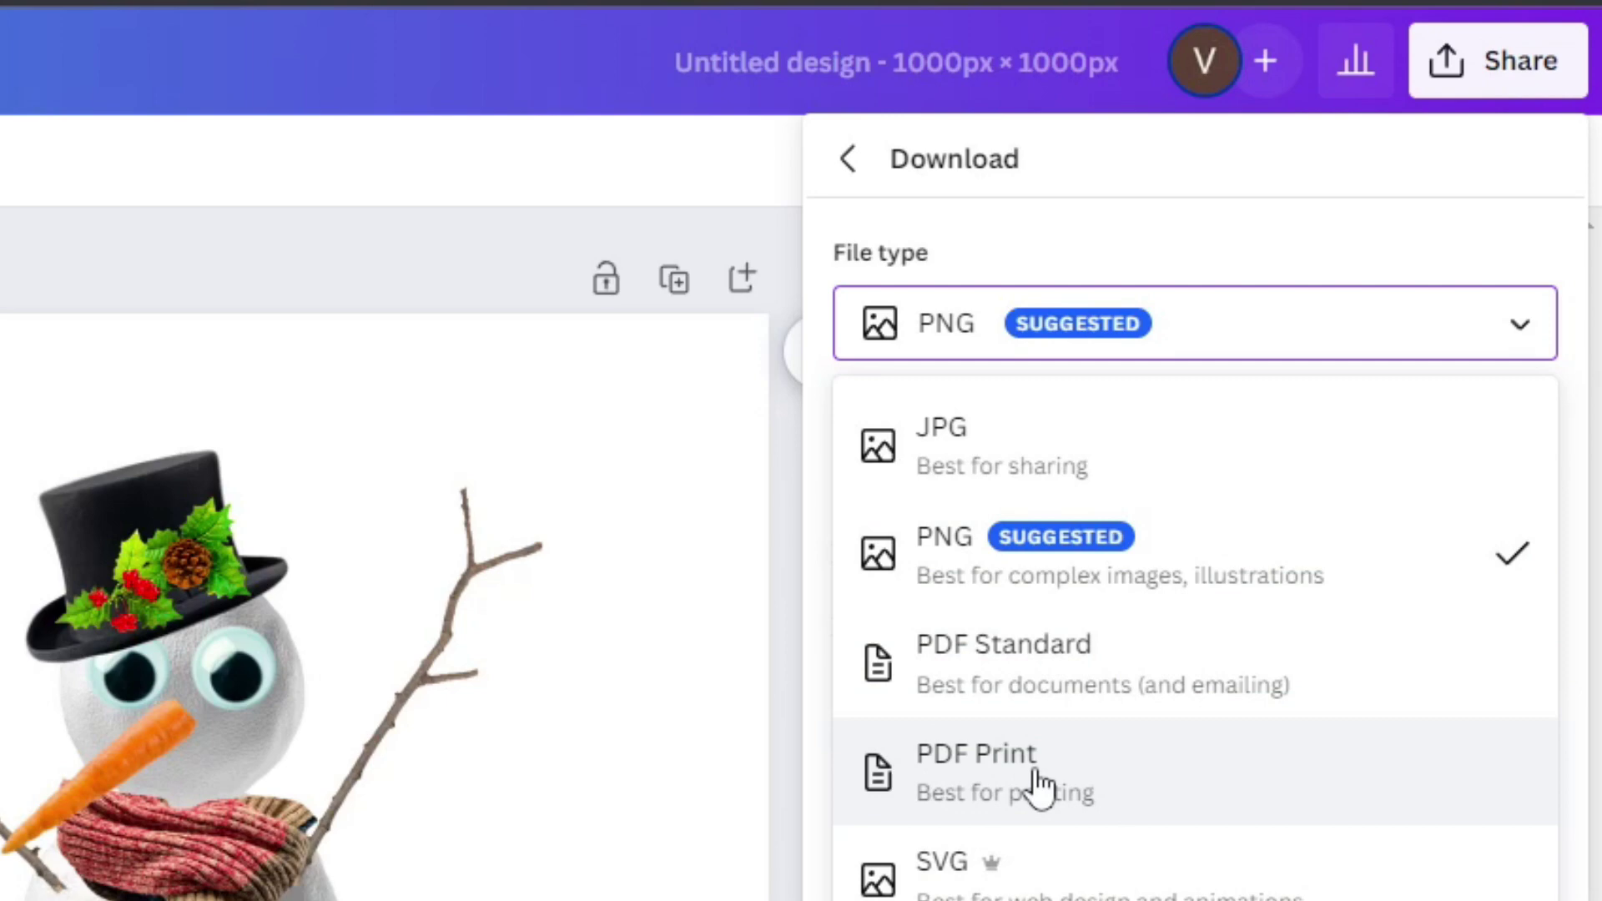
click(1039, 788)
click(1119, 868)
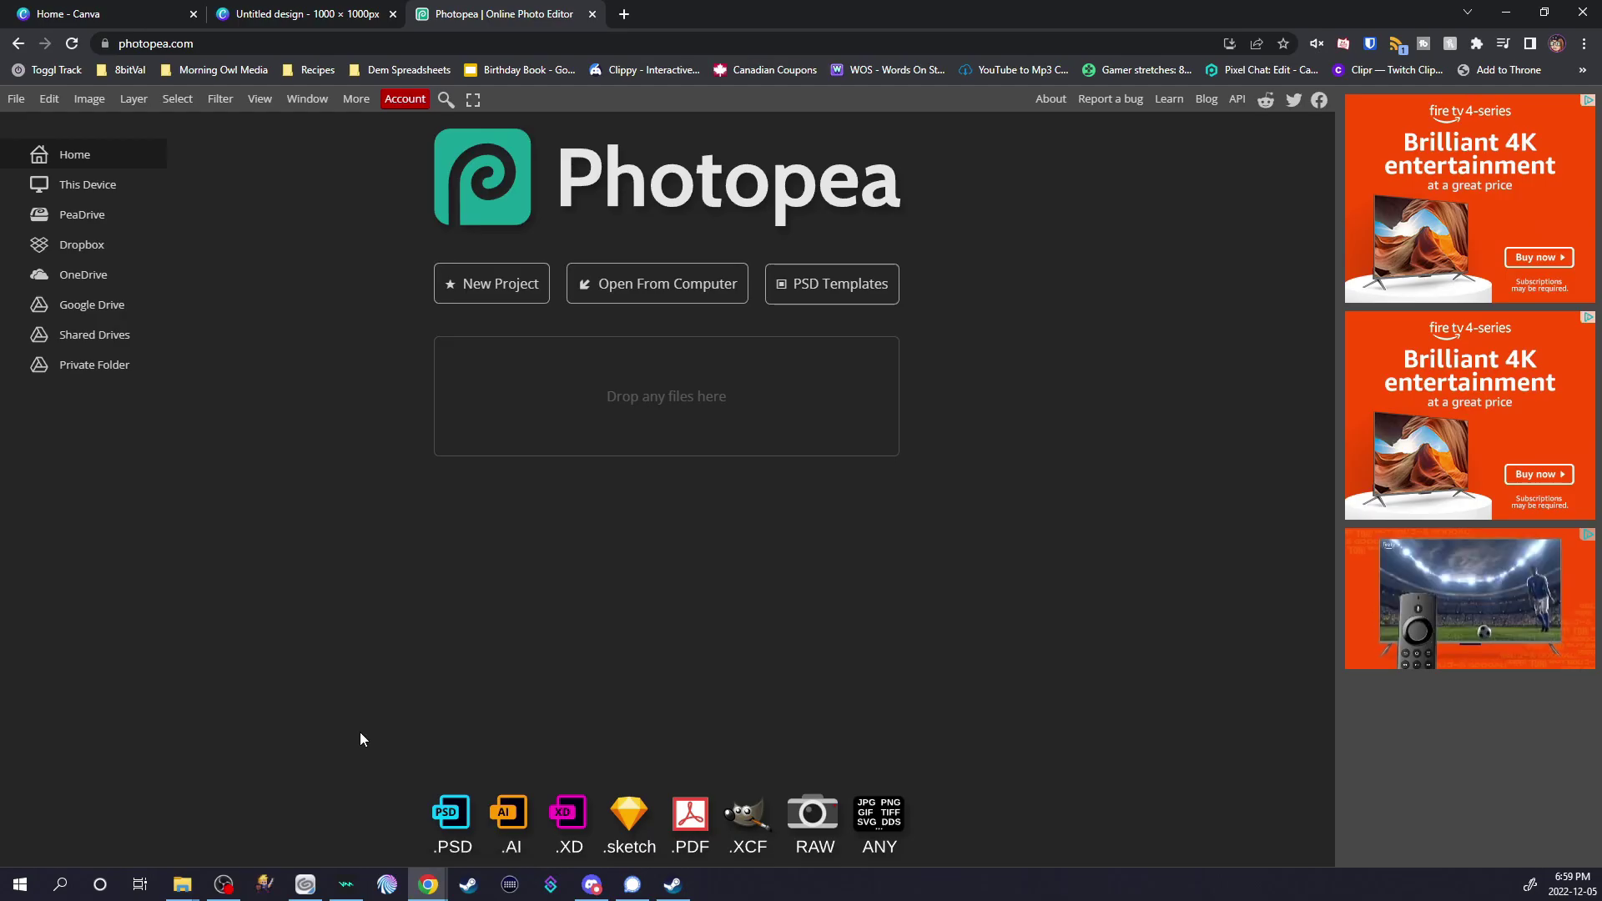
Open the "Snowman Vtuber (HONK)" PDF from the computer in Photopea
click(631, 294)
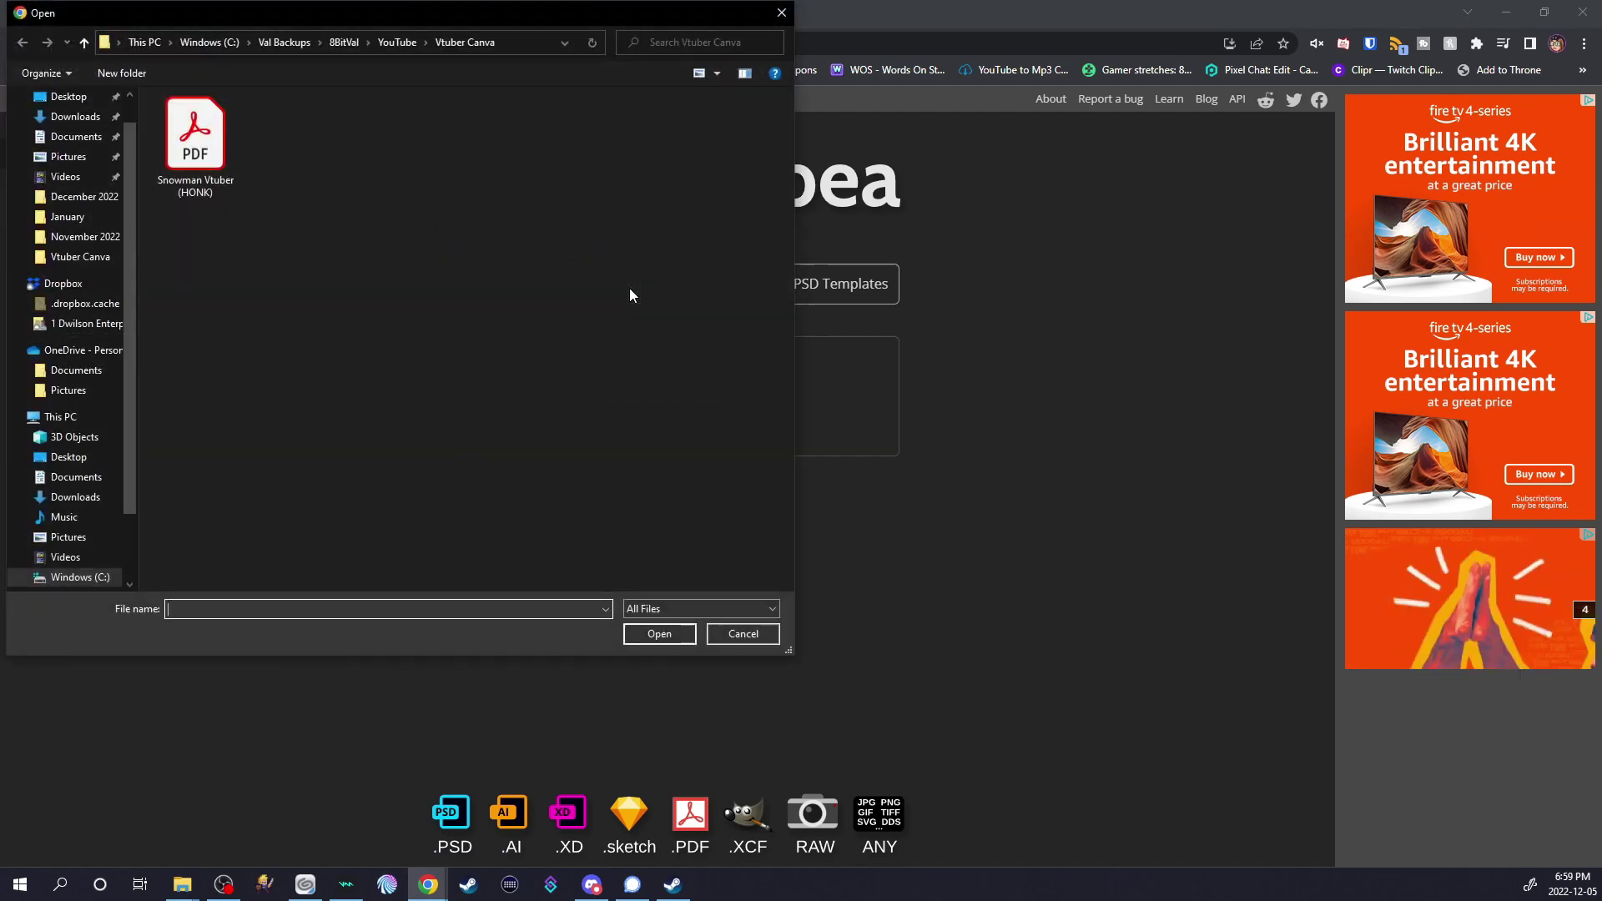
click(200, 138)
click(644, 629)
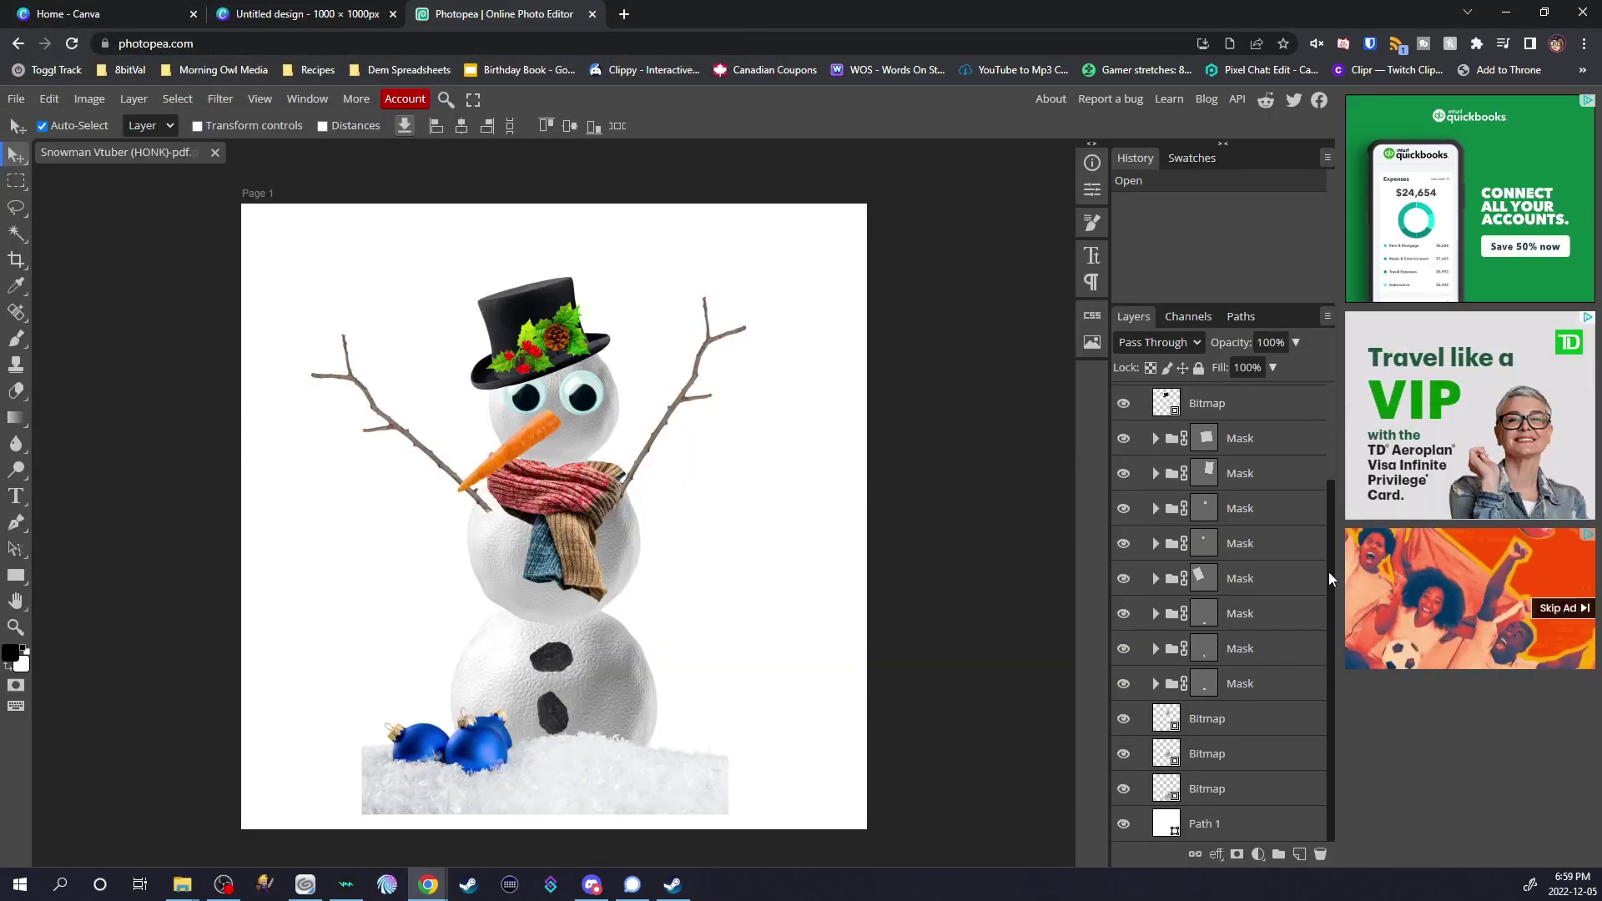
Toggle the visibility of the page group and its upper layers to check which snowman part each one holds
click(1124, 393)
click(1123, 393)
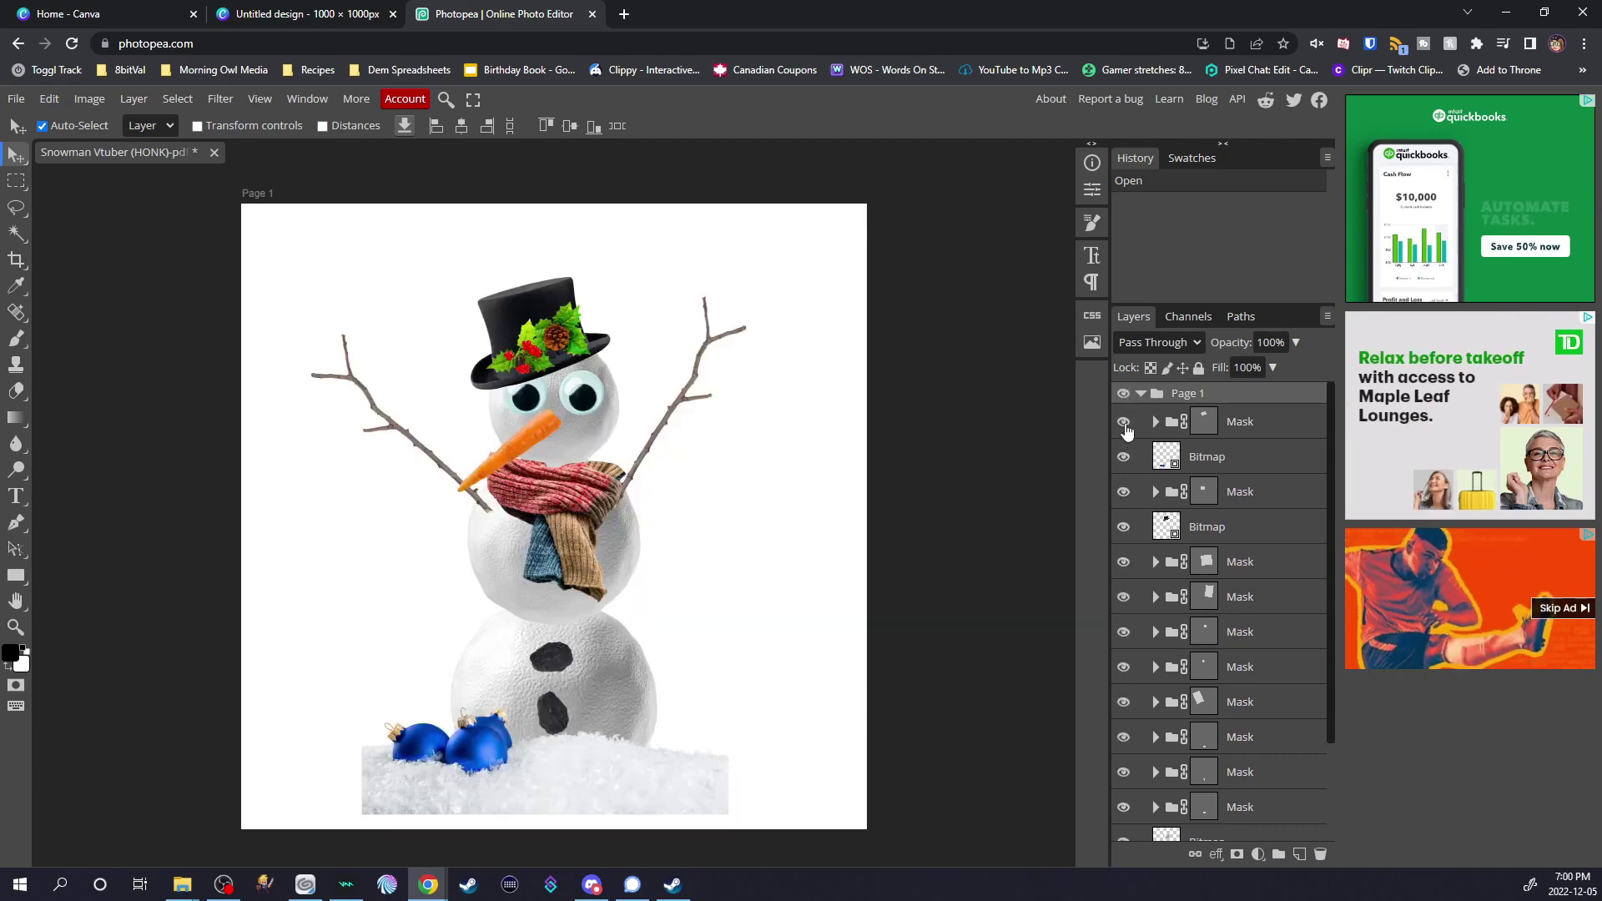
click(1123, 422)
click(1123, 422)
click(1123, 455)
click(1124, 455)
click(1125, 492)
click(1124, 491)
click(1123, 526)
click(1123, 526)
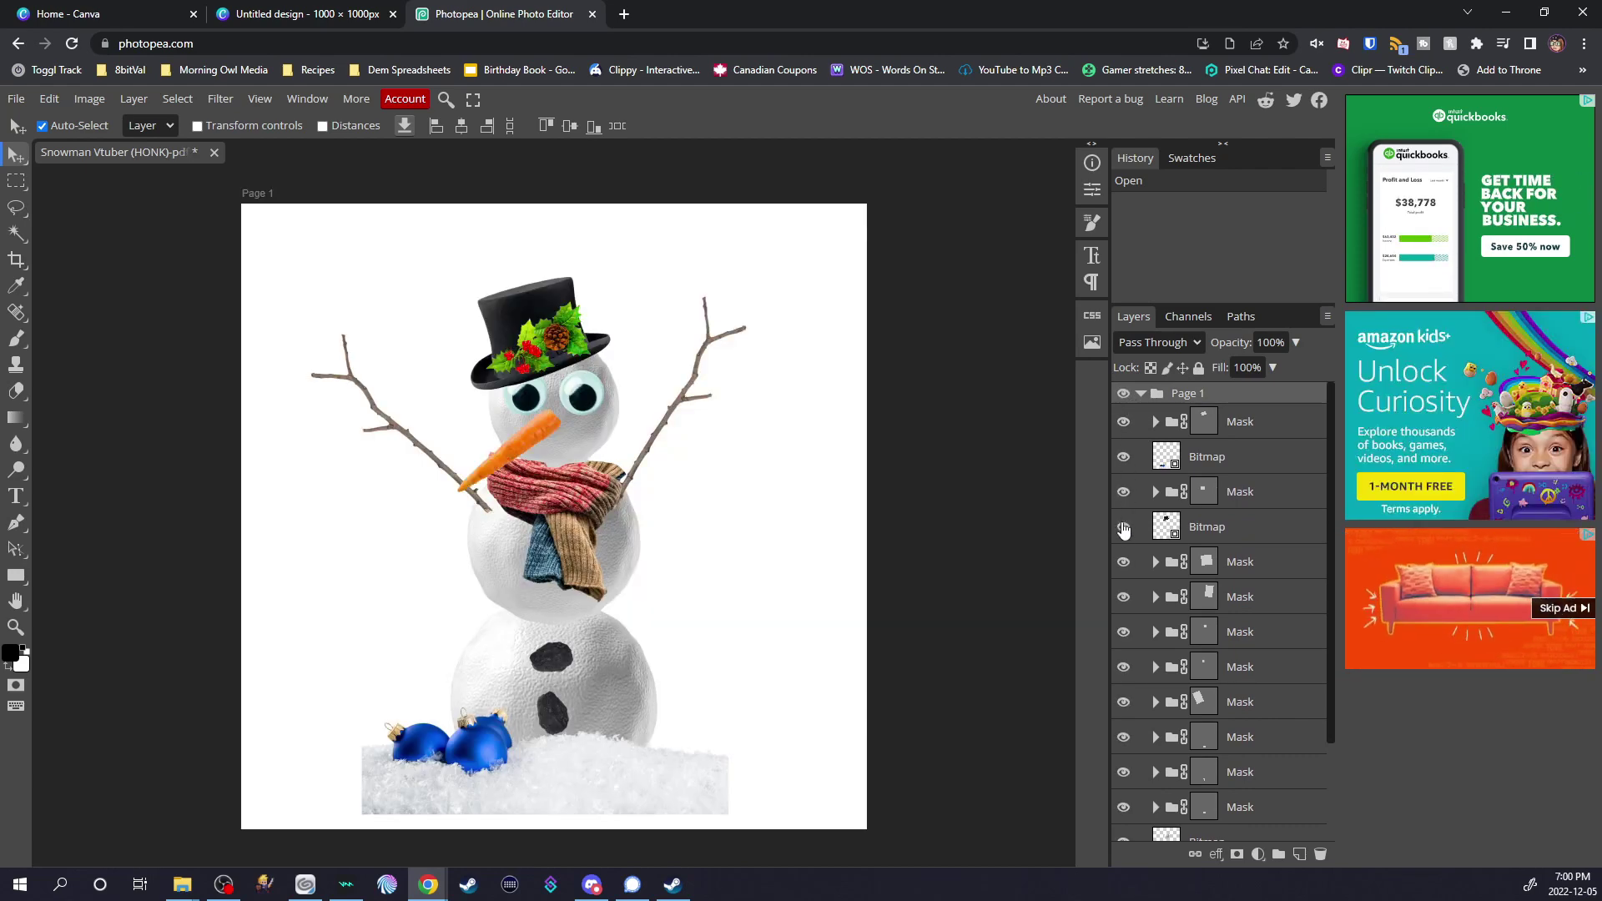
Erase the hard lower and side edges of the snow pile's bitmap layer with an enlarged soft round eraser
click(179, 174)
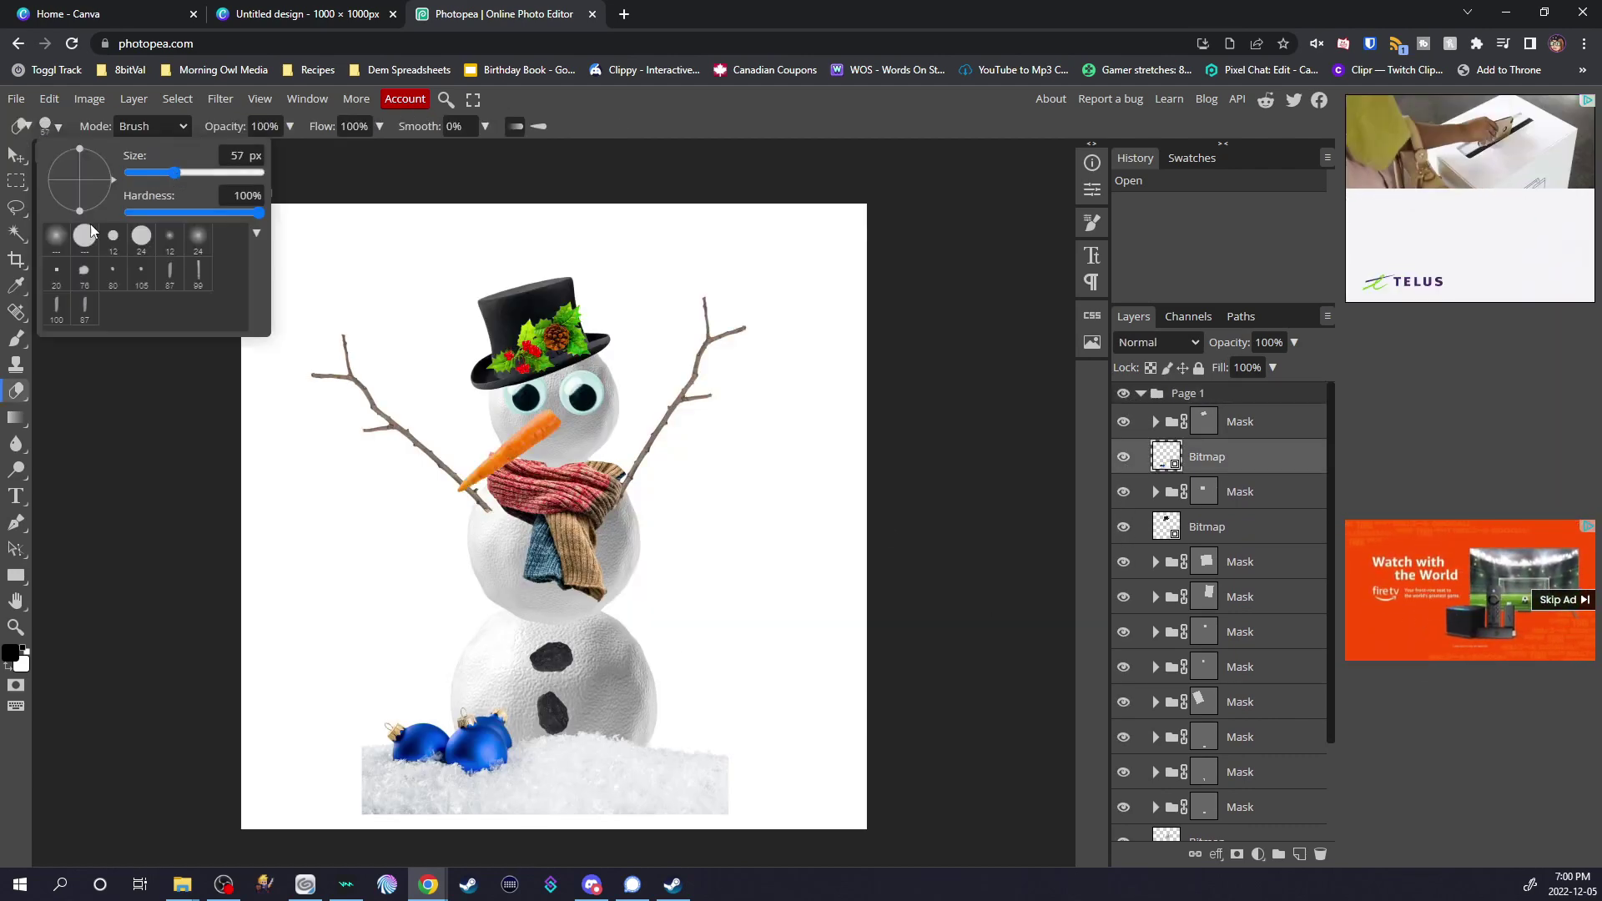
click(57, 234)
drag(167, 175, 186, 174)
click(347, 819)
mouse_move(399, 827)
mouse_down()
mouse_move(379, 808)
mouse_move(389, 822)
mouse_up()
mouse_move(729, 794)
mouse_down()
mouse_move(693, 829)
mouse_move(393, 819)
mouse_move(362, 773)
mouse_up()
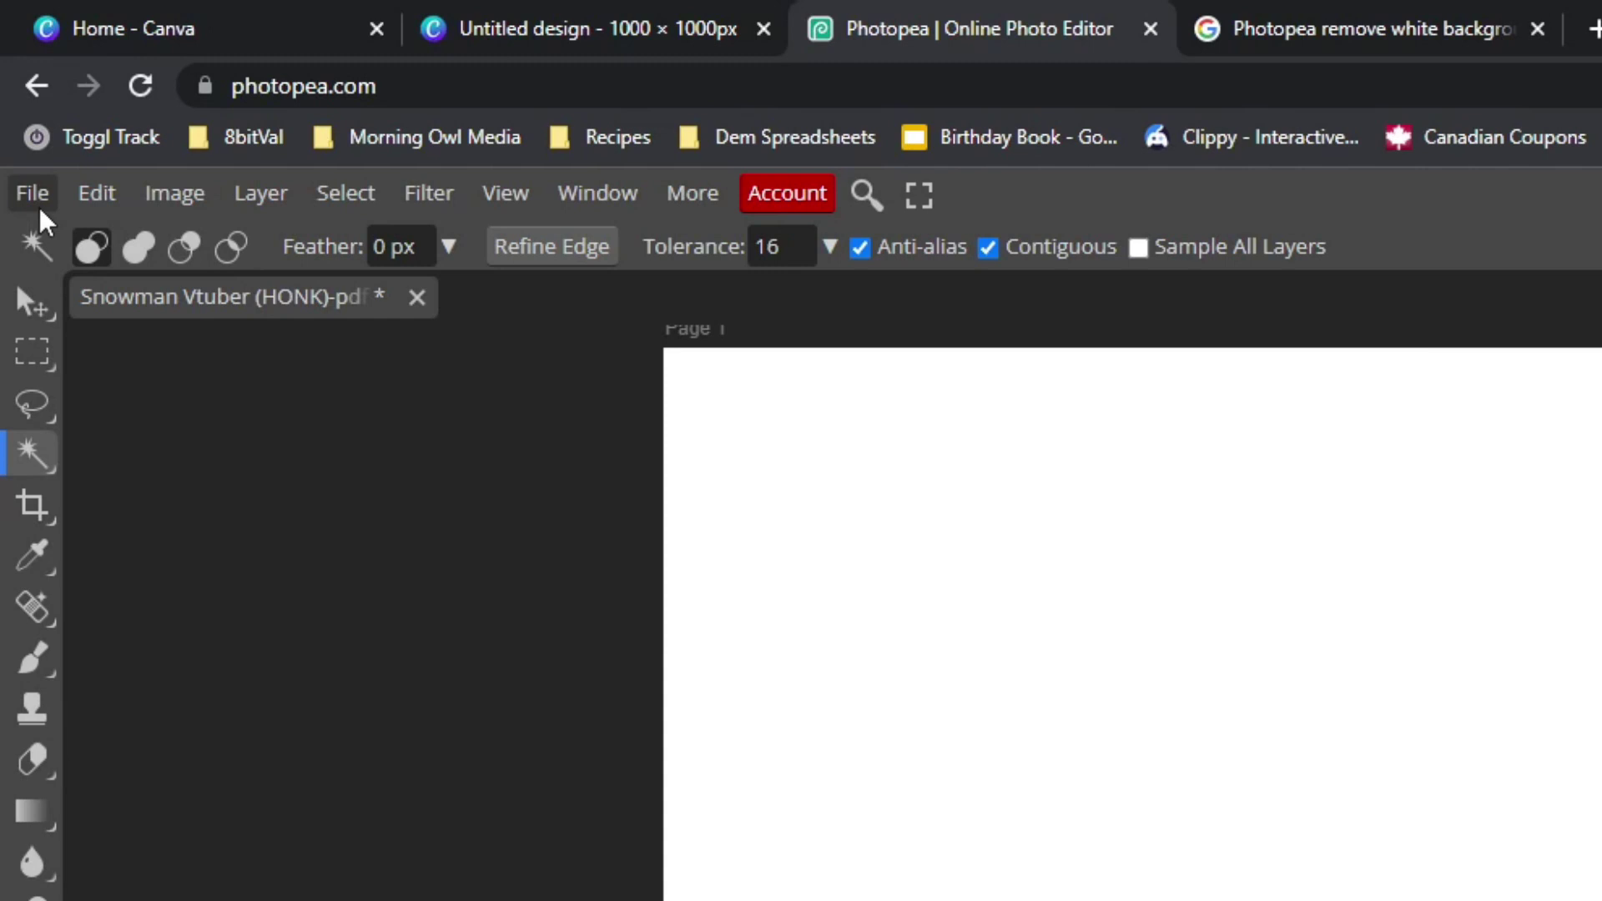
Save the layered document as a PSD and open that file in Clip Studio Paint
click(38, 206)
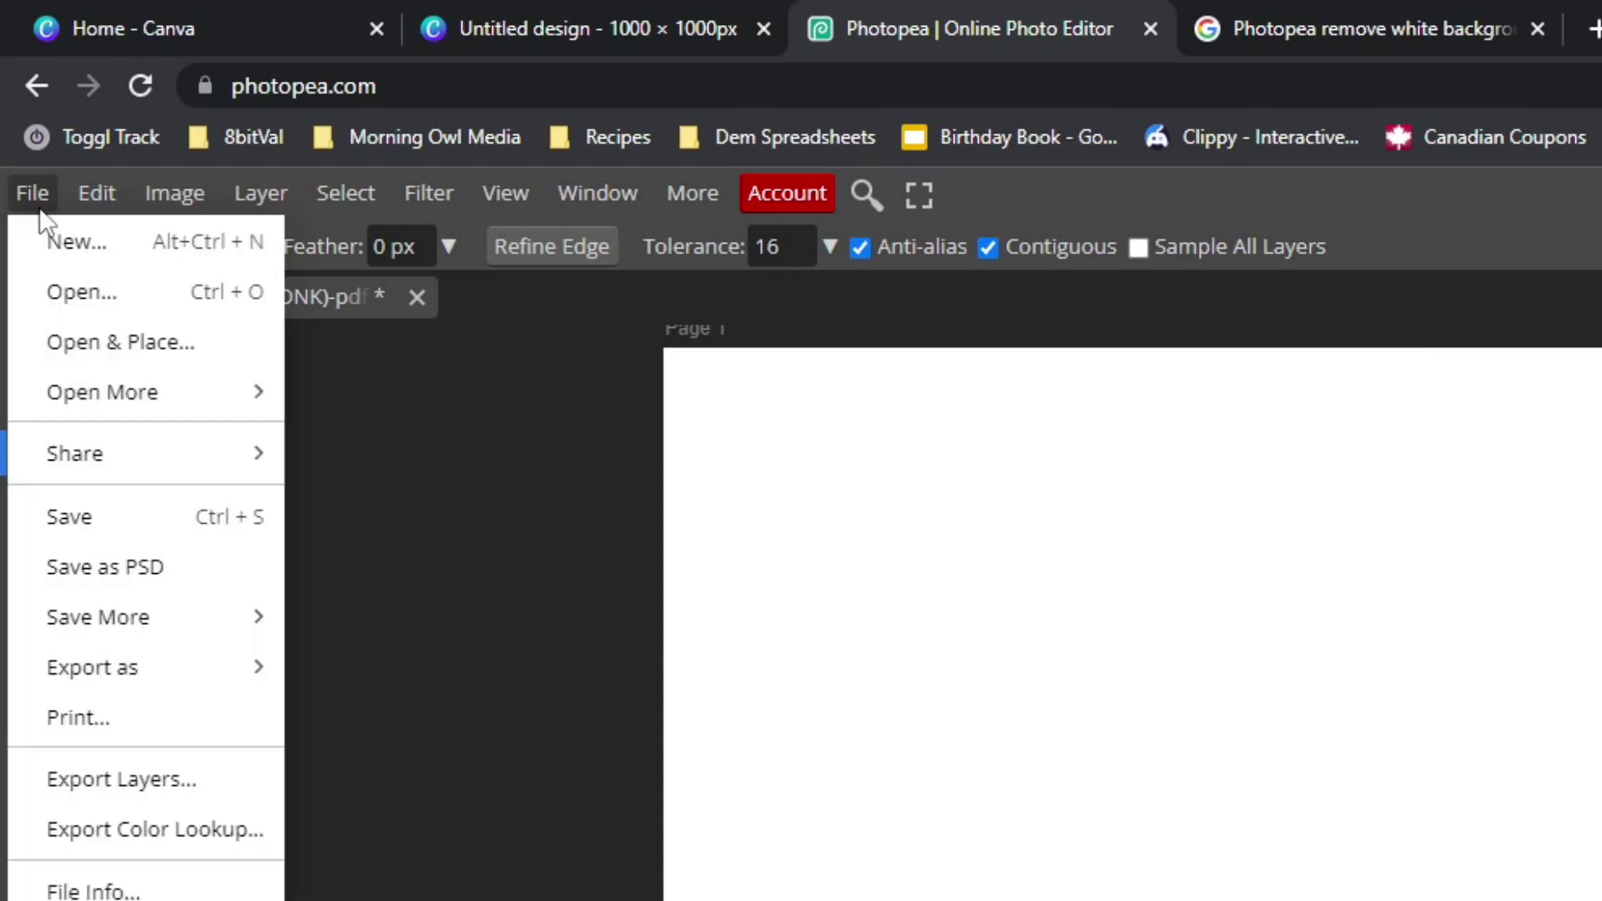
click(140, 568)
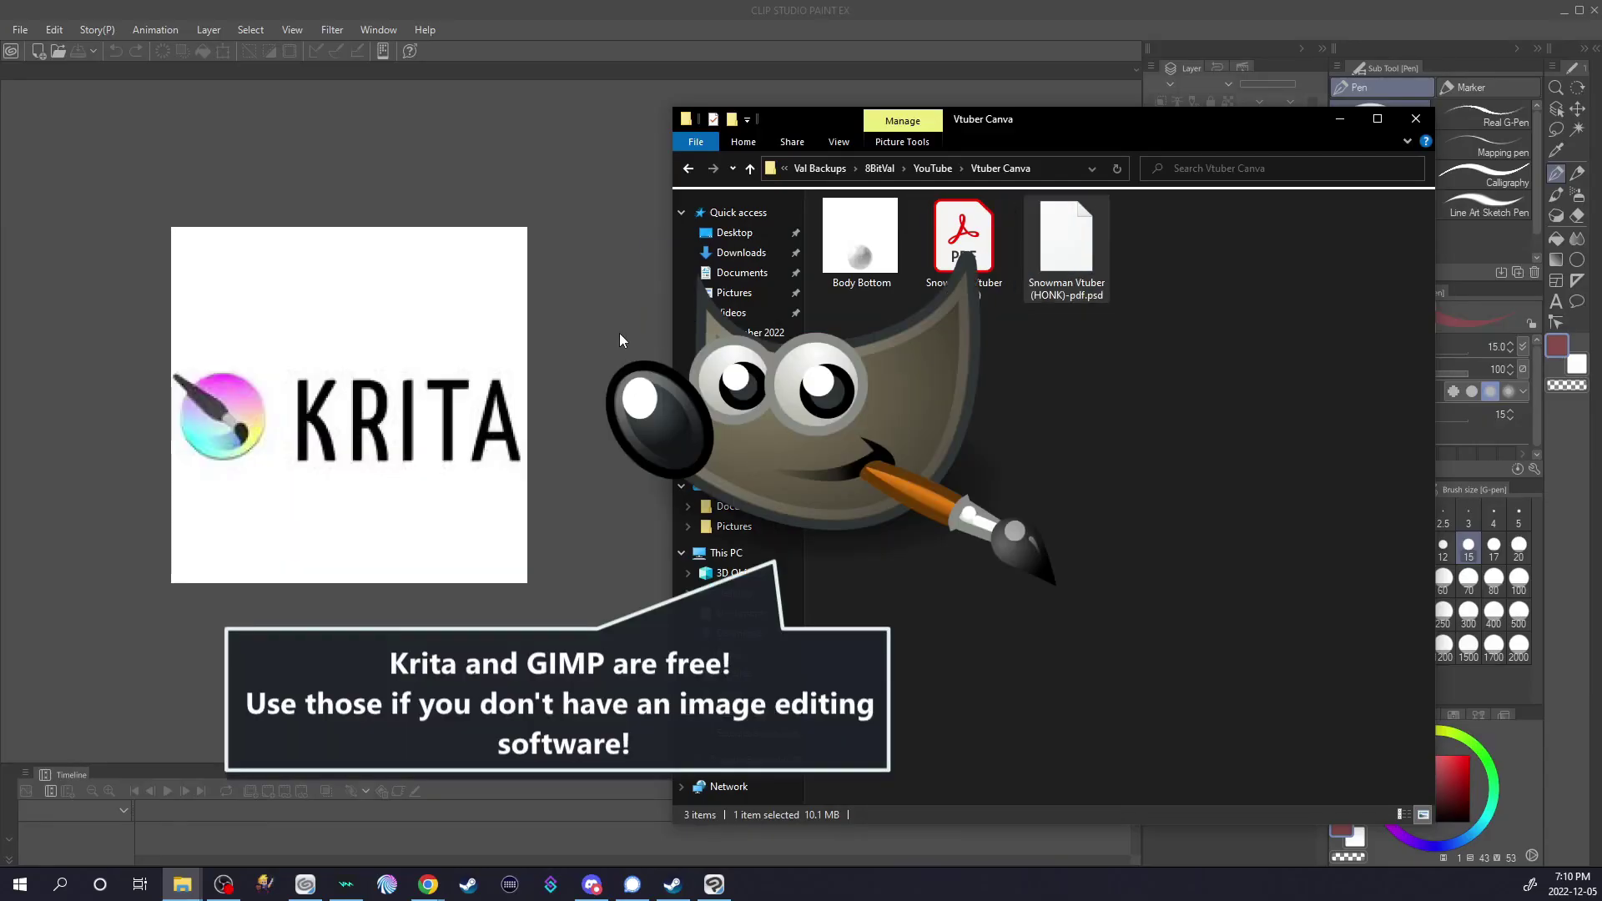
click(620, 333)
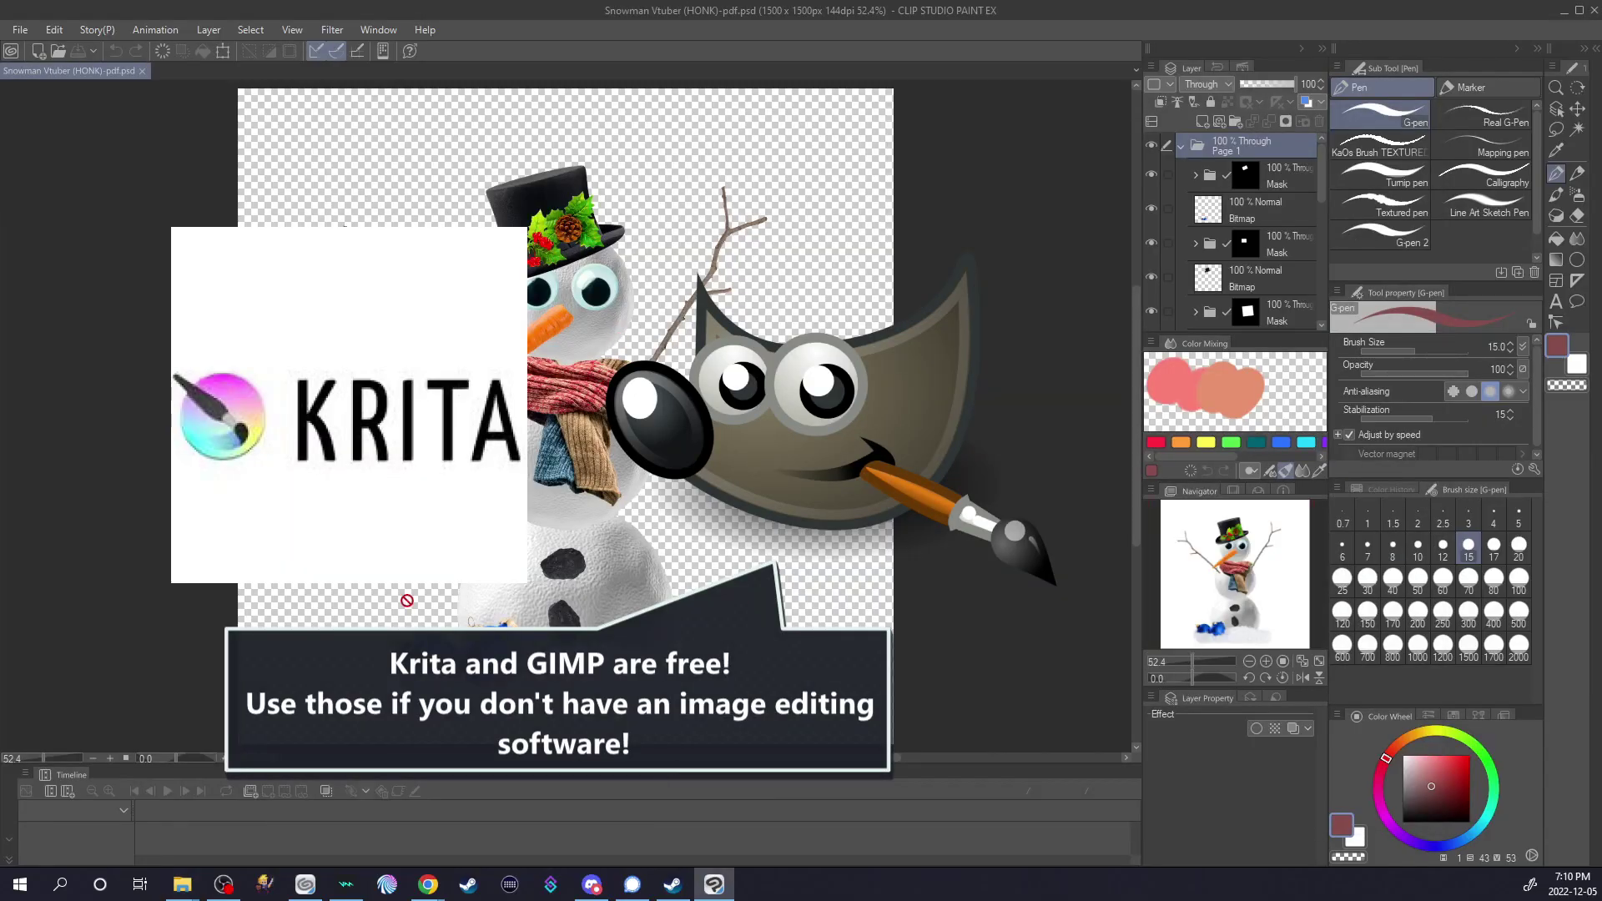
Hide the holly, hat, twig arm, eye and carrot layers and open the single-layer export options for the snowman's body
mouse_move(1321, 172)
mouse_down()
mouse_move(1320, 306)
mouse_move(1320, 167)
mouse_up()
drag(1151, 175, 1151, 312)
scroll(1149, 275, down, 1)
scroll(1149, 267, down, 1)
drag(1149, 206, 1153, 291)
scroll(1153, 276, down, 1)
scroll(1153, 283, down, 1)
click(1153, 282)
click(1153, 282)
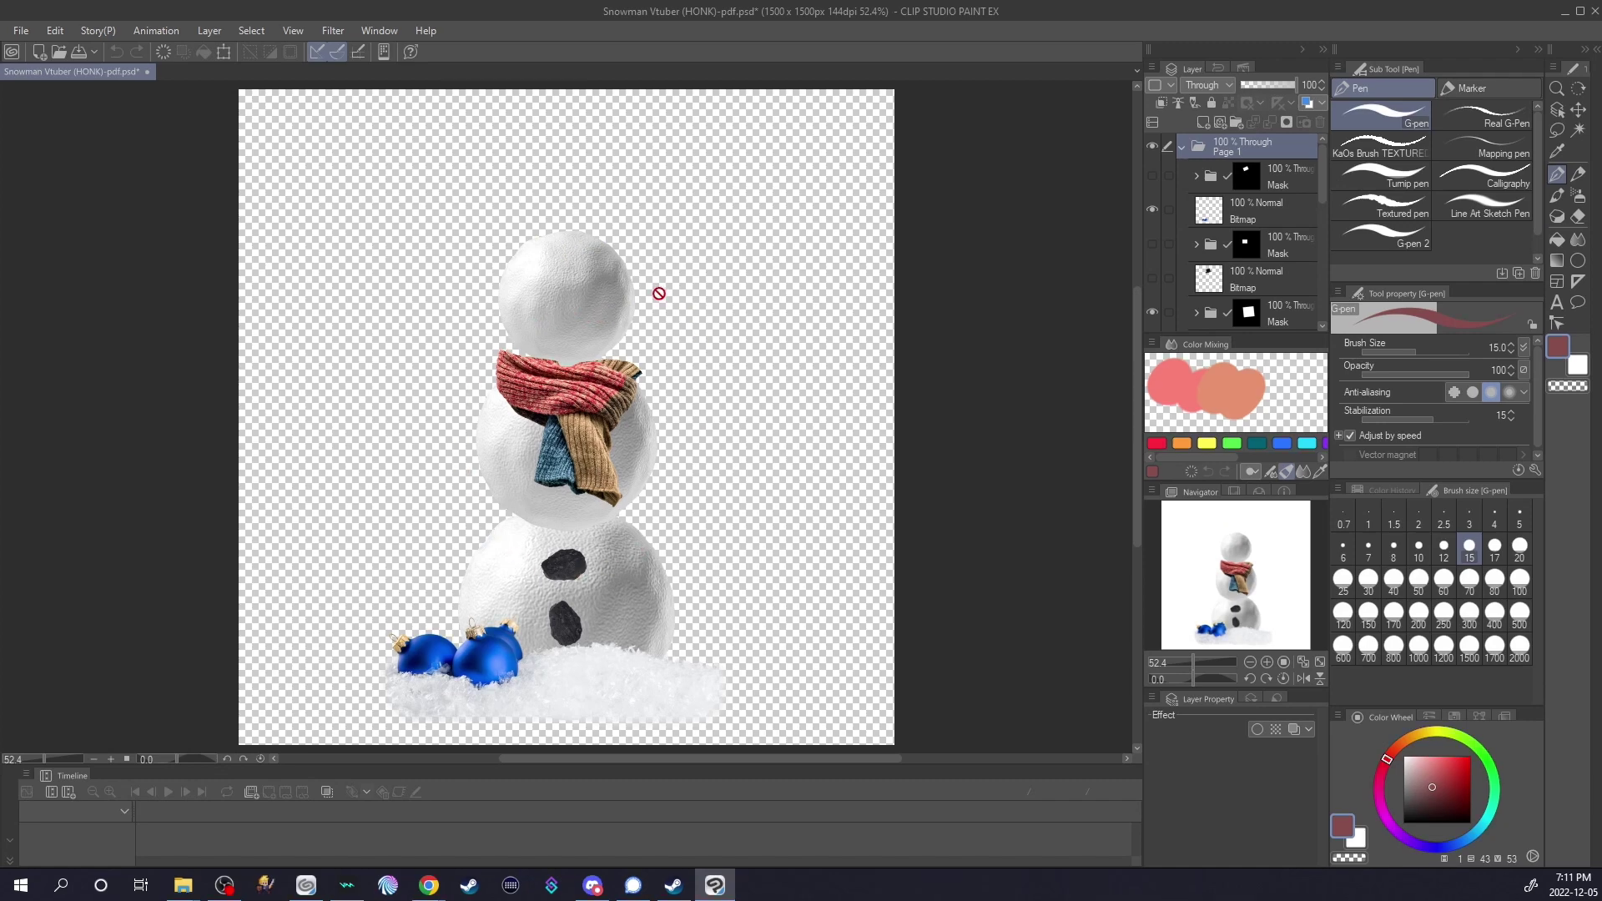
click(20, 31)
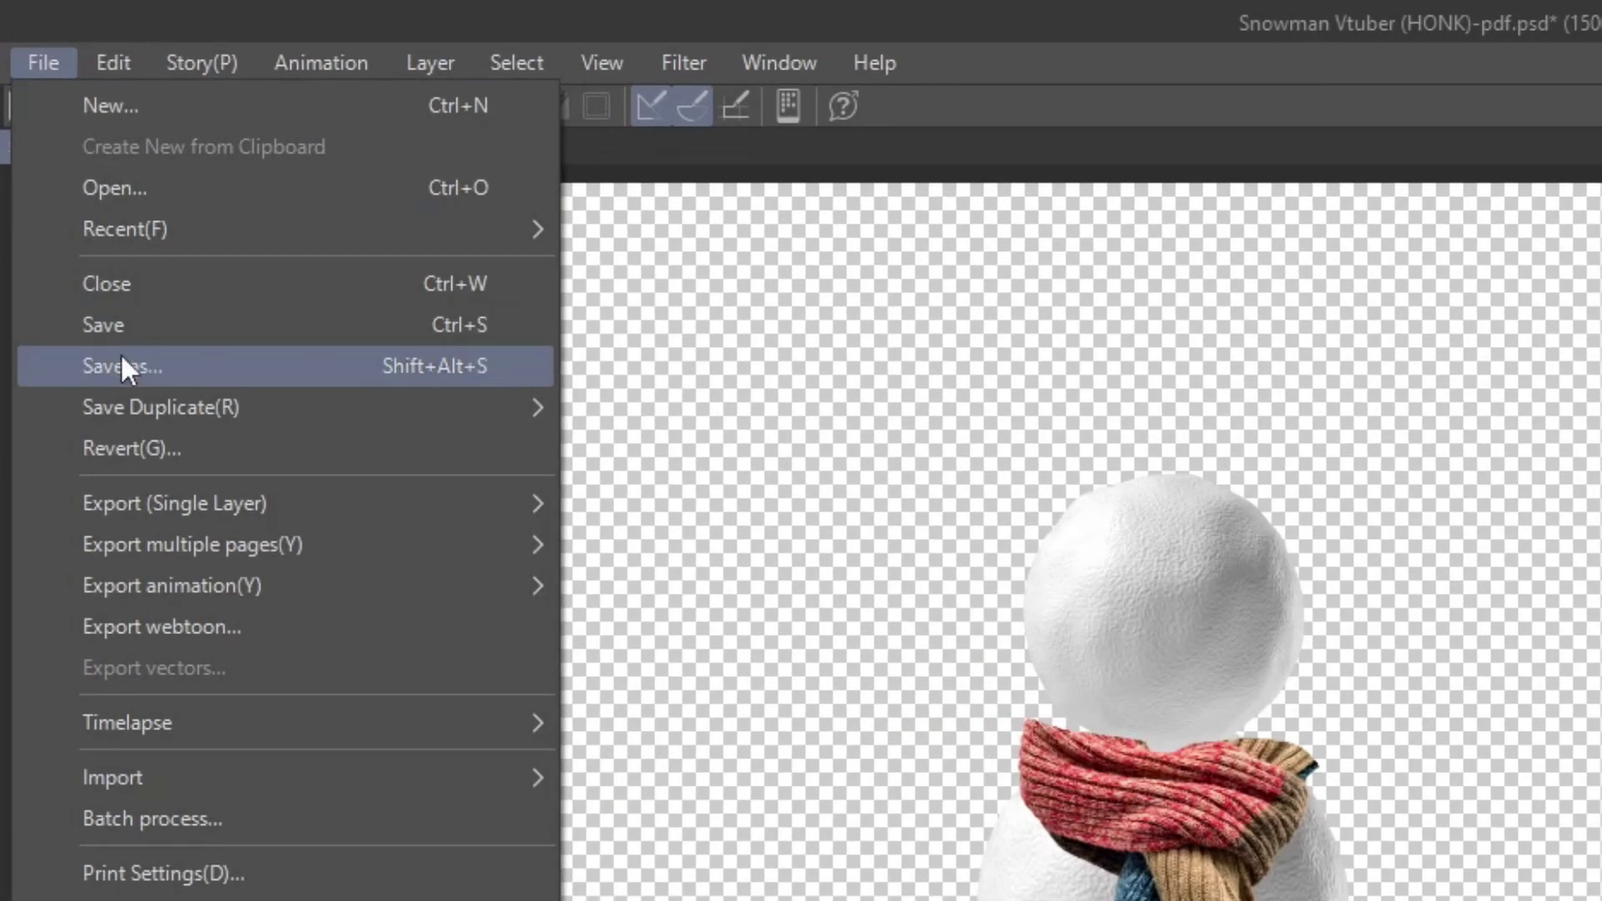
mouse_move(185, 501)
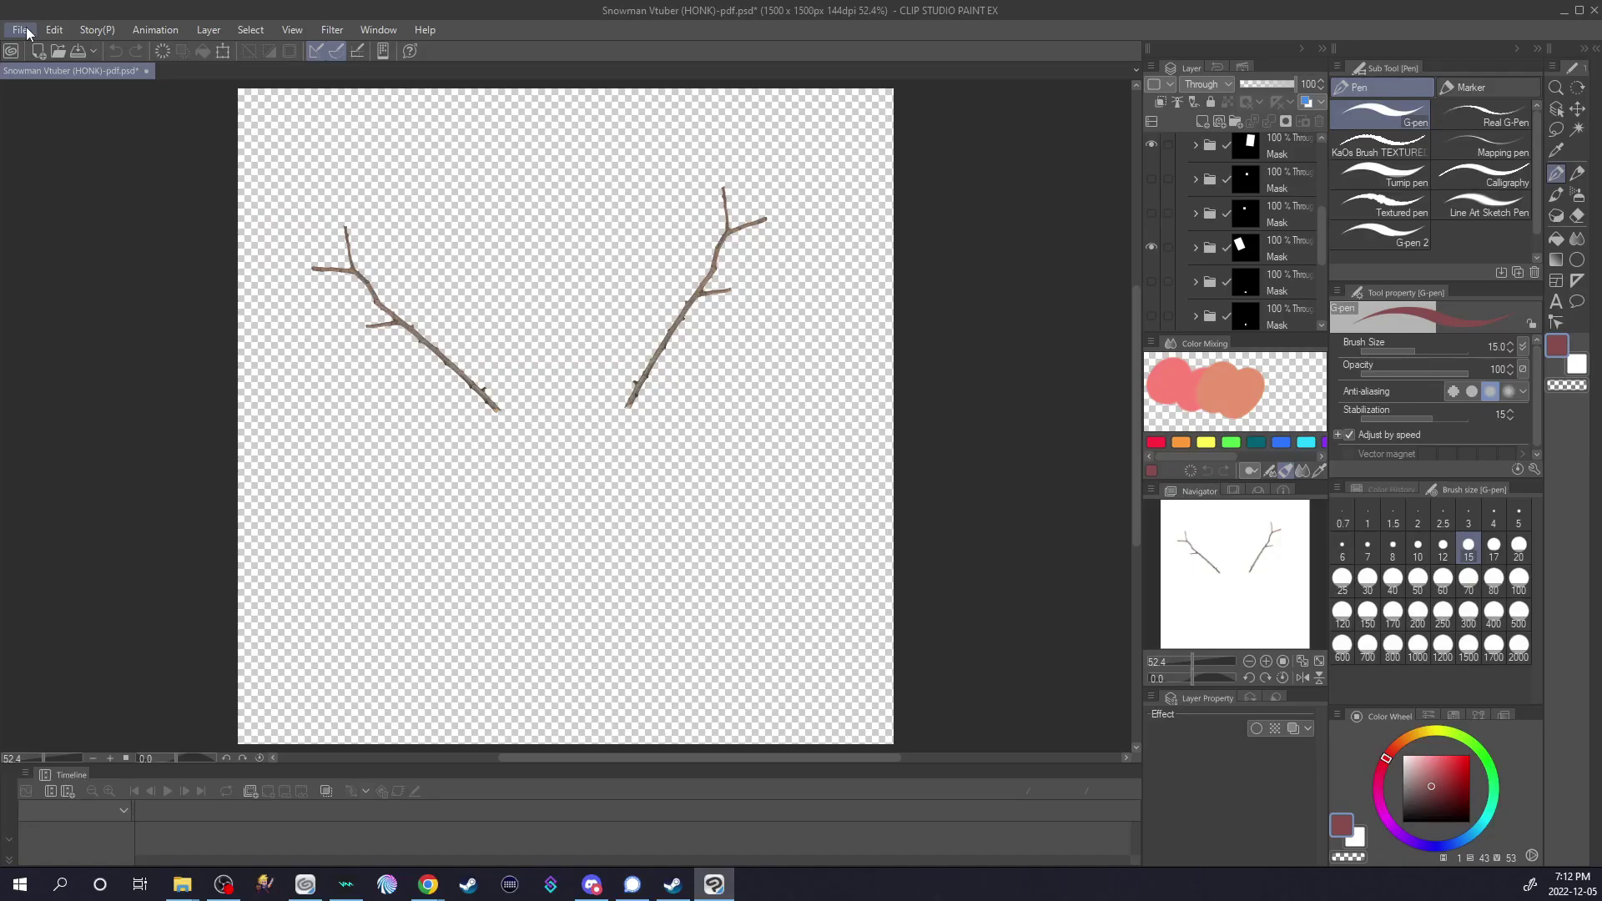
Export the two twig arms on their own as a single-layer image with a transparent background
click(43, 63)
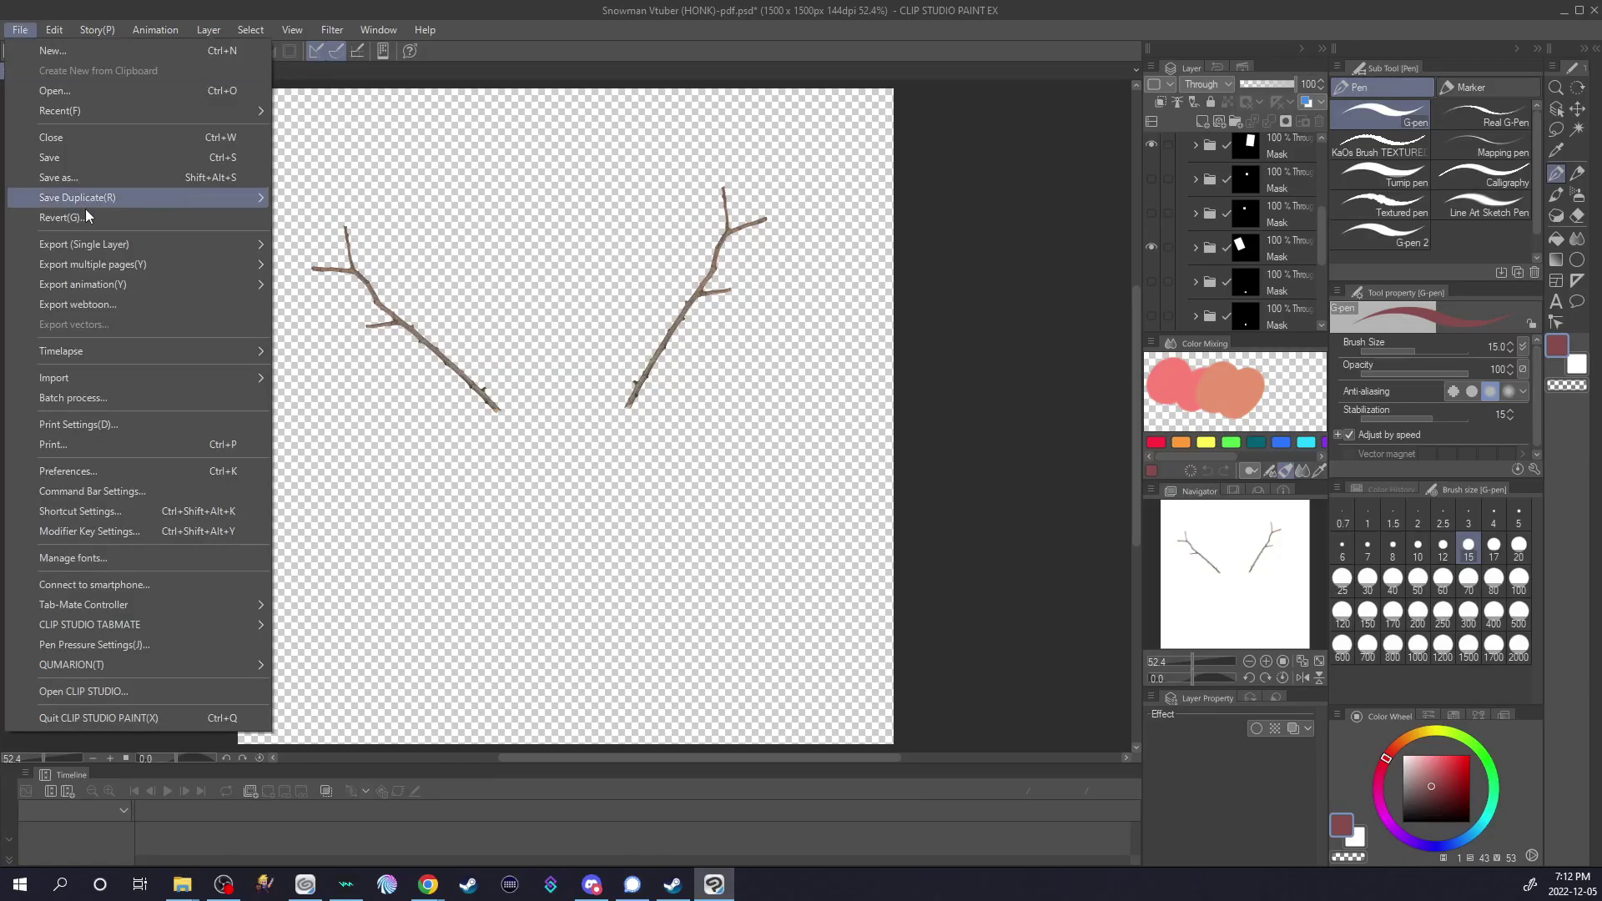
click(693, 591)
key(Return)
click(776, 217)
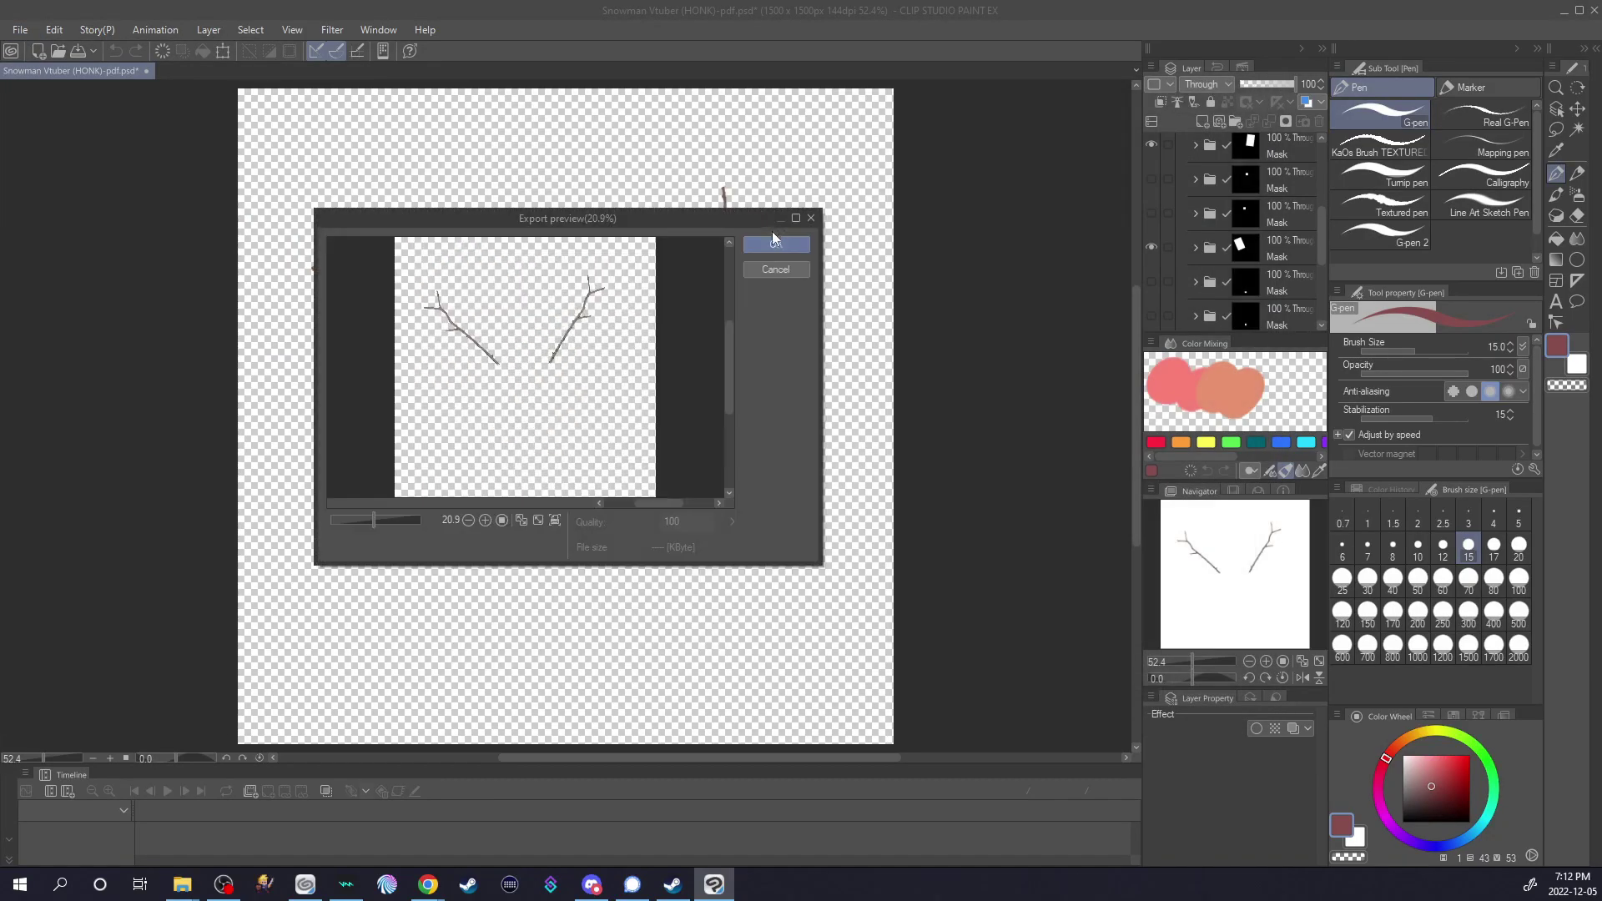
click(773, 227)
Merge the two selected eye layers into one and duplicate the merged layer
right_click(1290, 260)
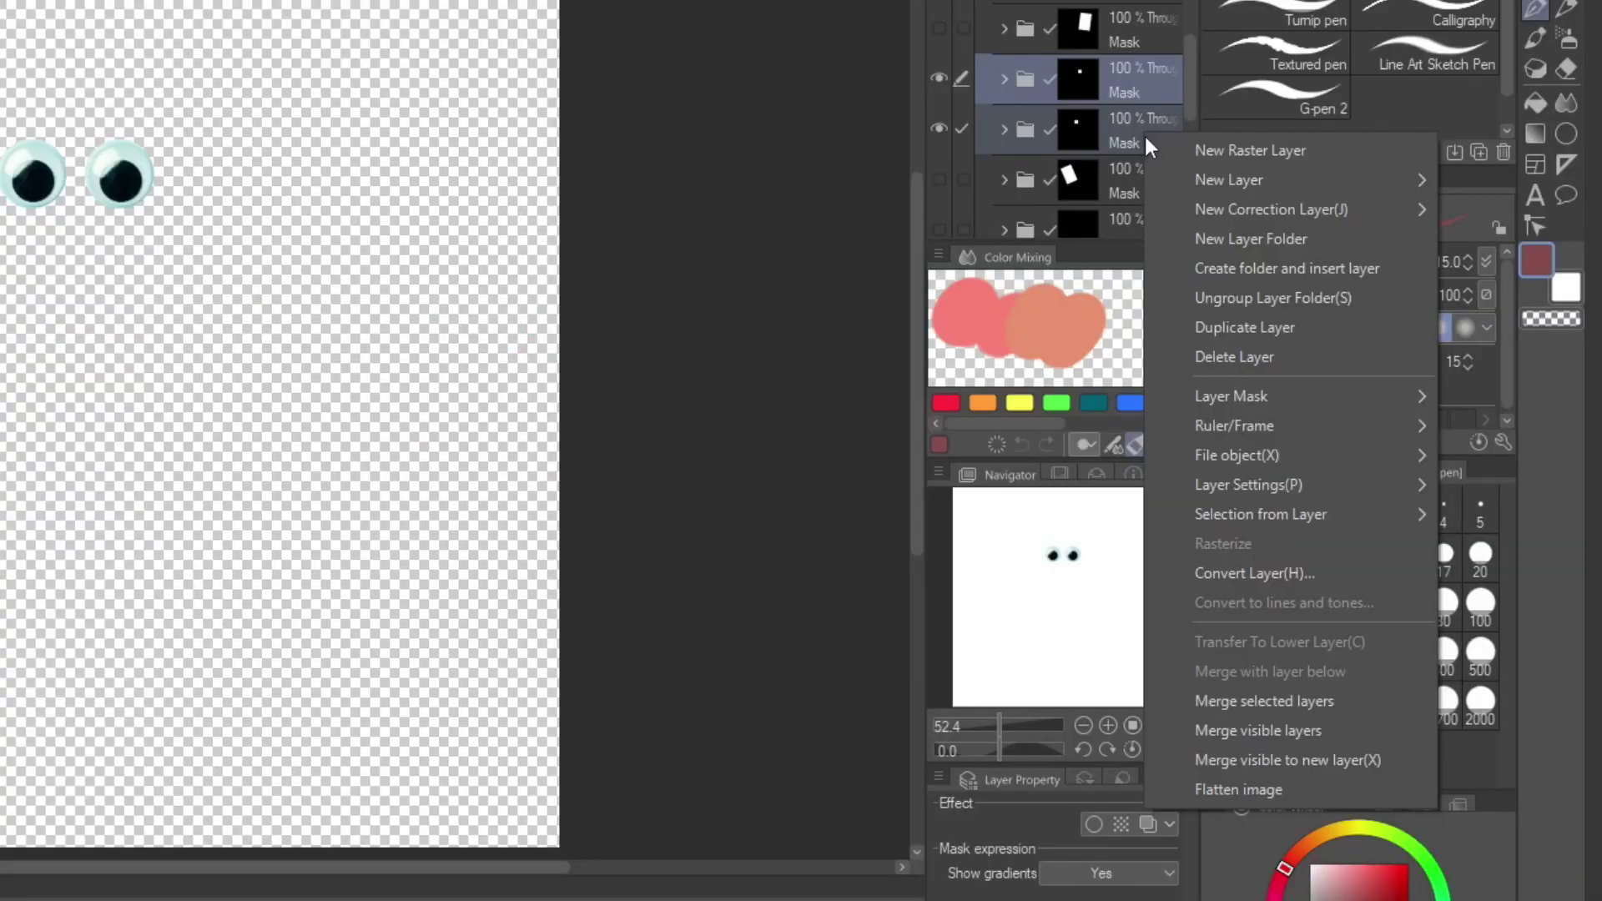
click(1287, 702)
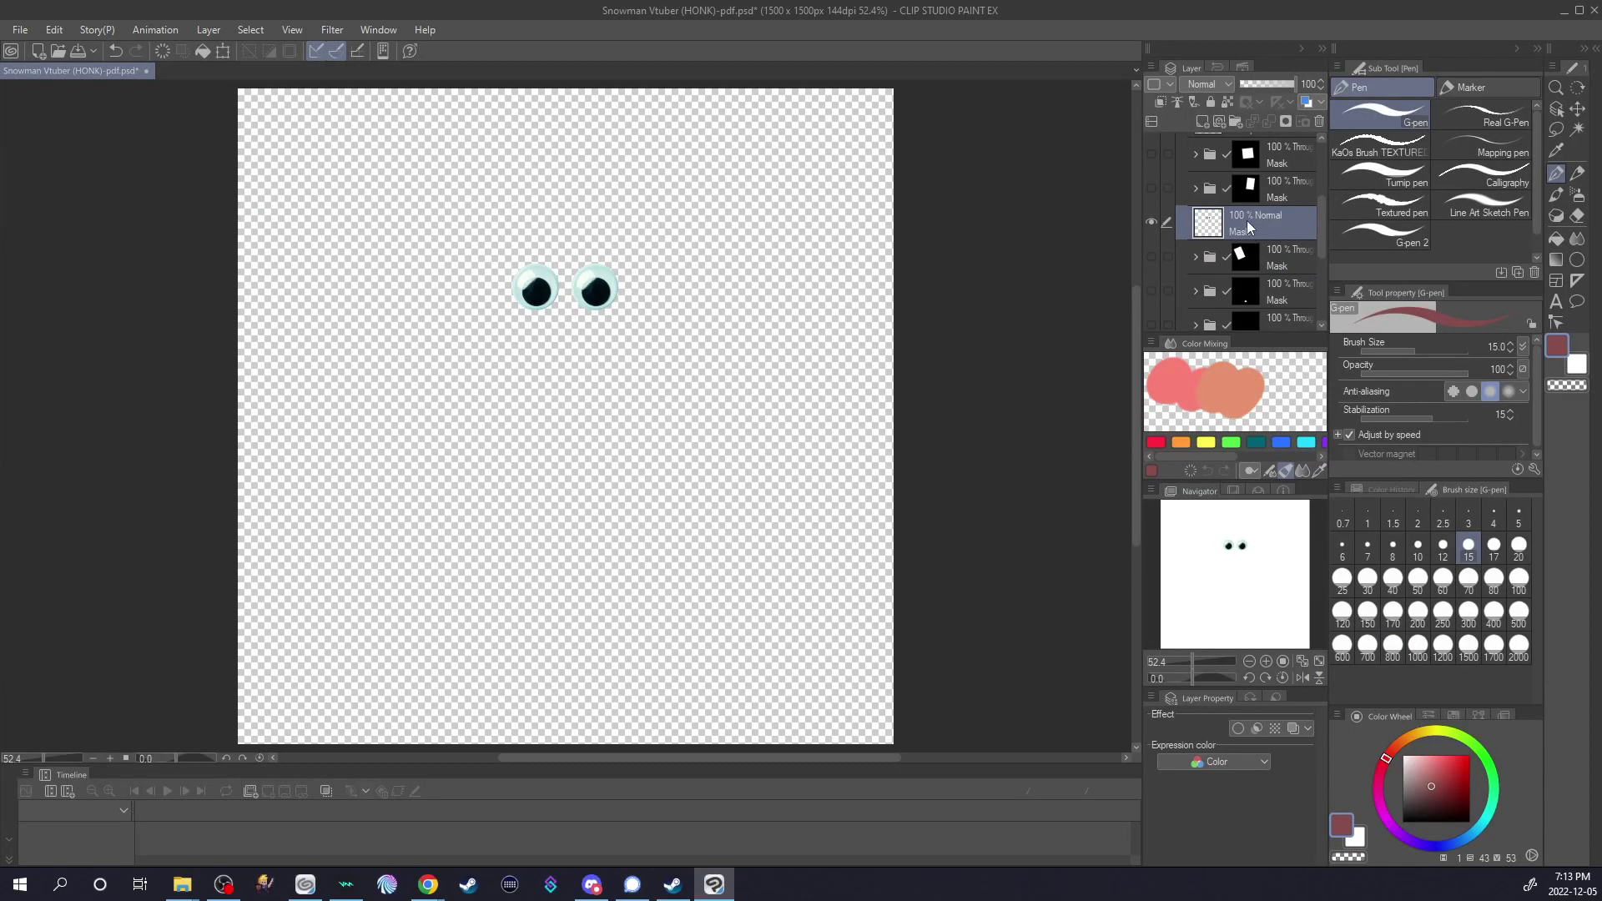
right_click(1249, 227)
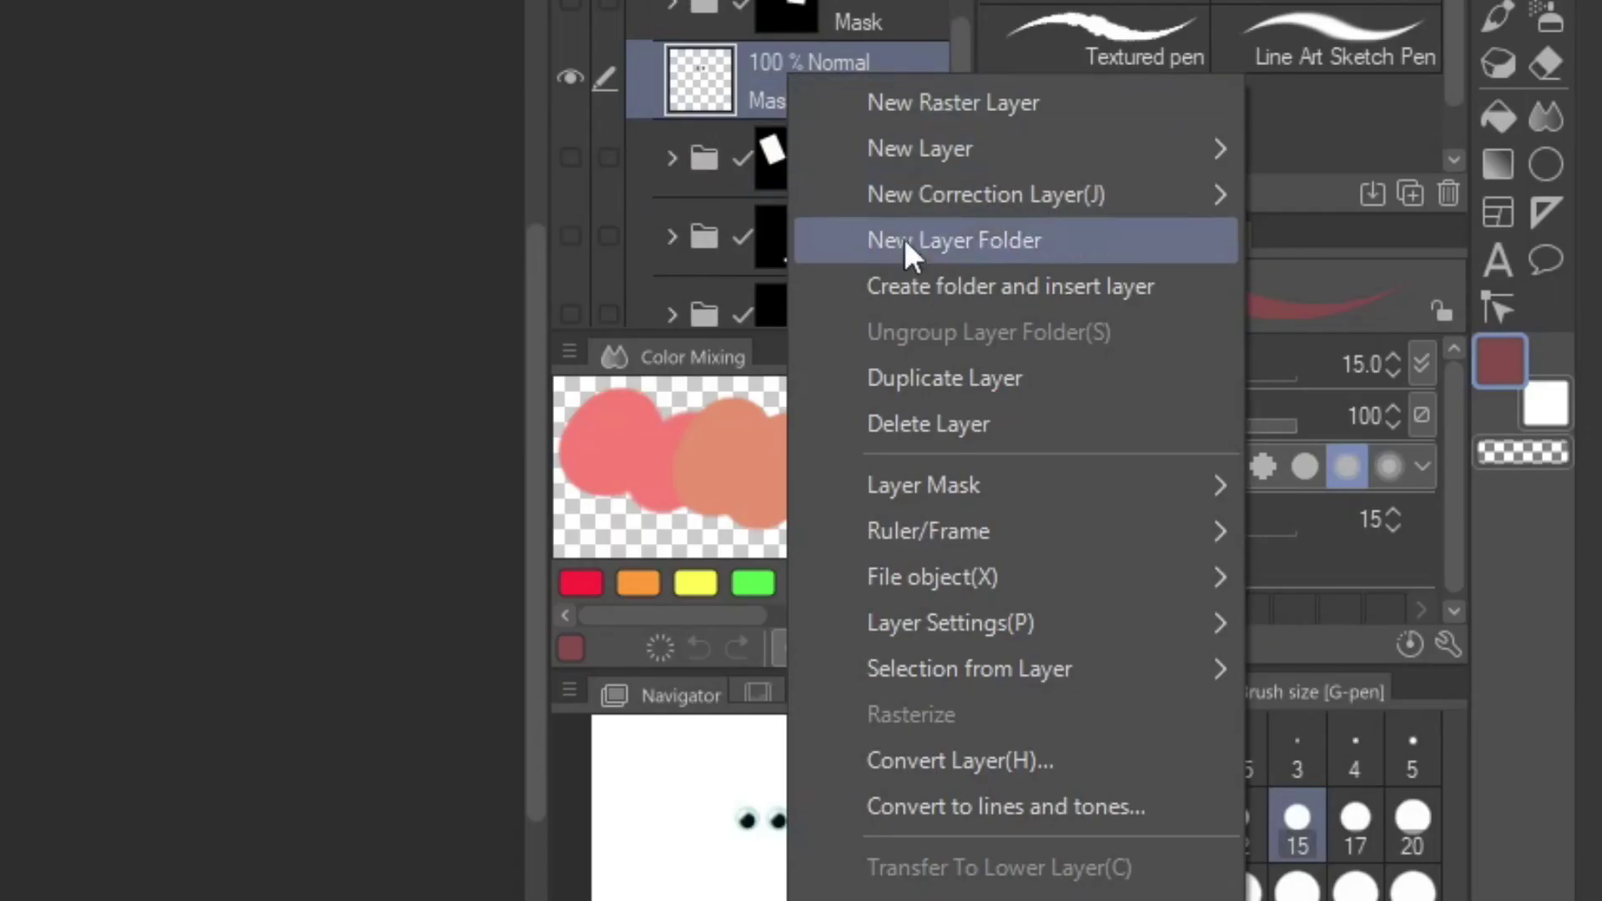
click(1305, 350)
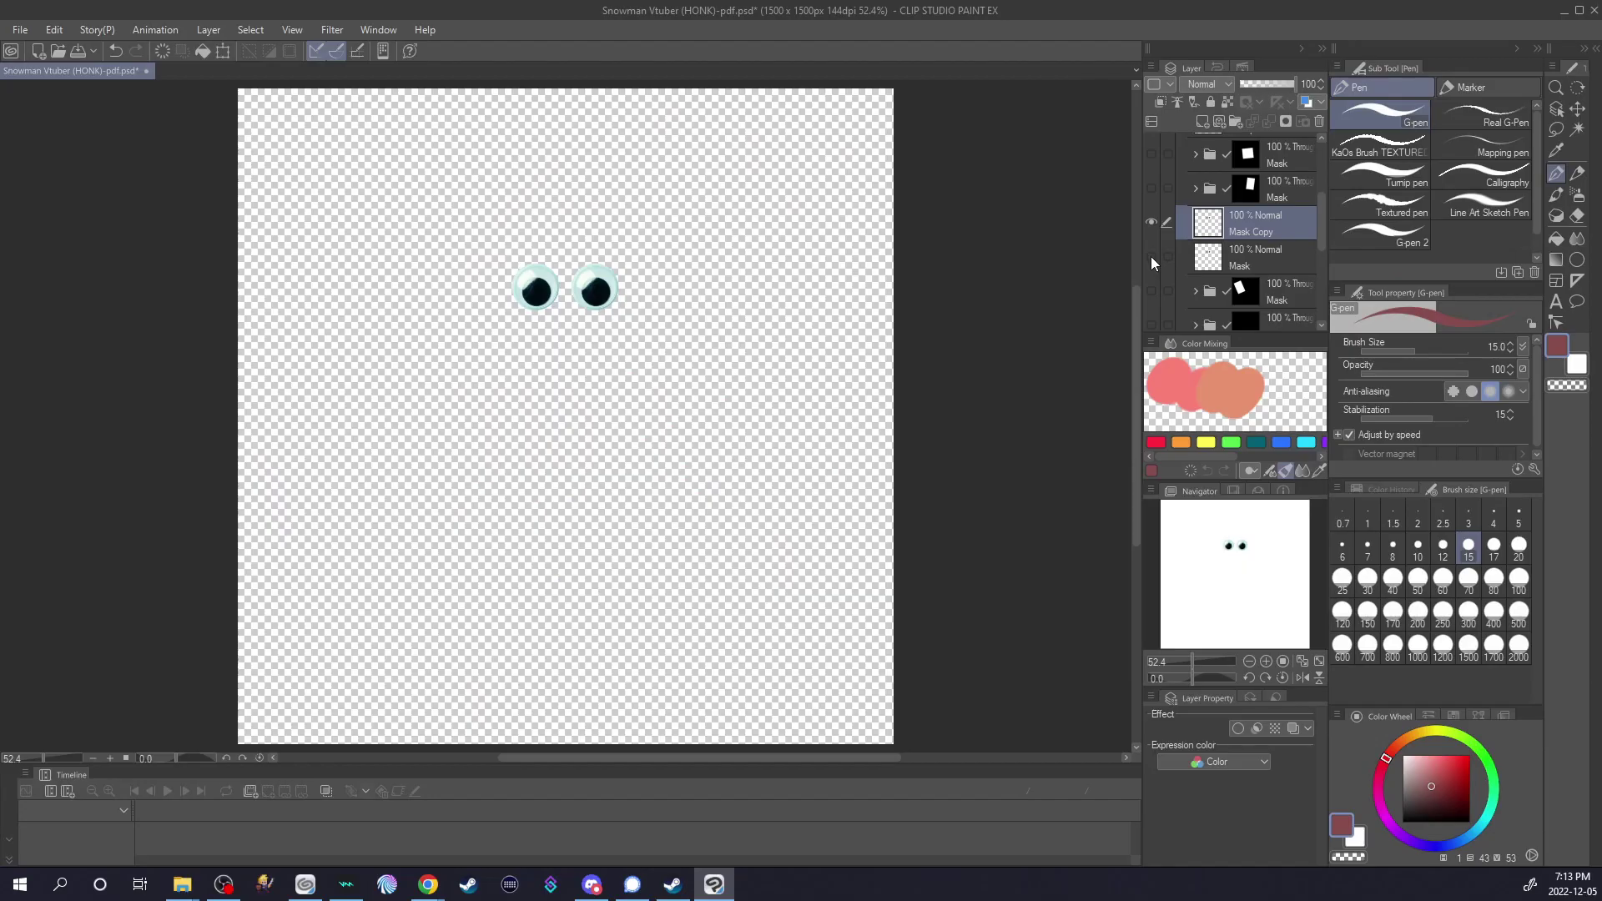
Erase both eyes on the duplicated eye layer except for their thin lower rims, then compare them with the original eye layer
scroll(493, 298, up, 4)
key(e)
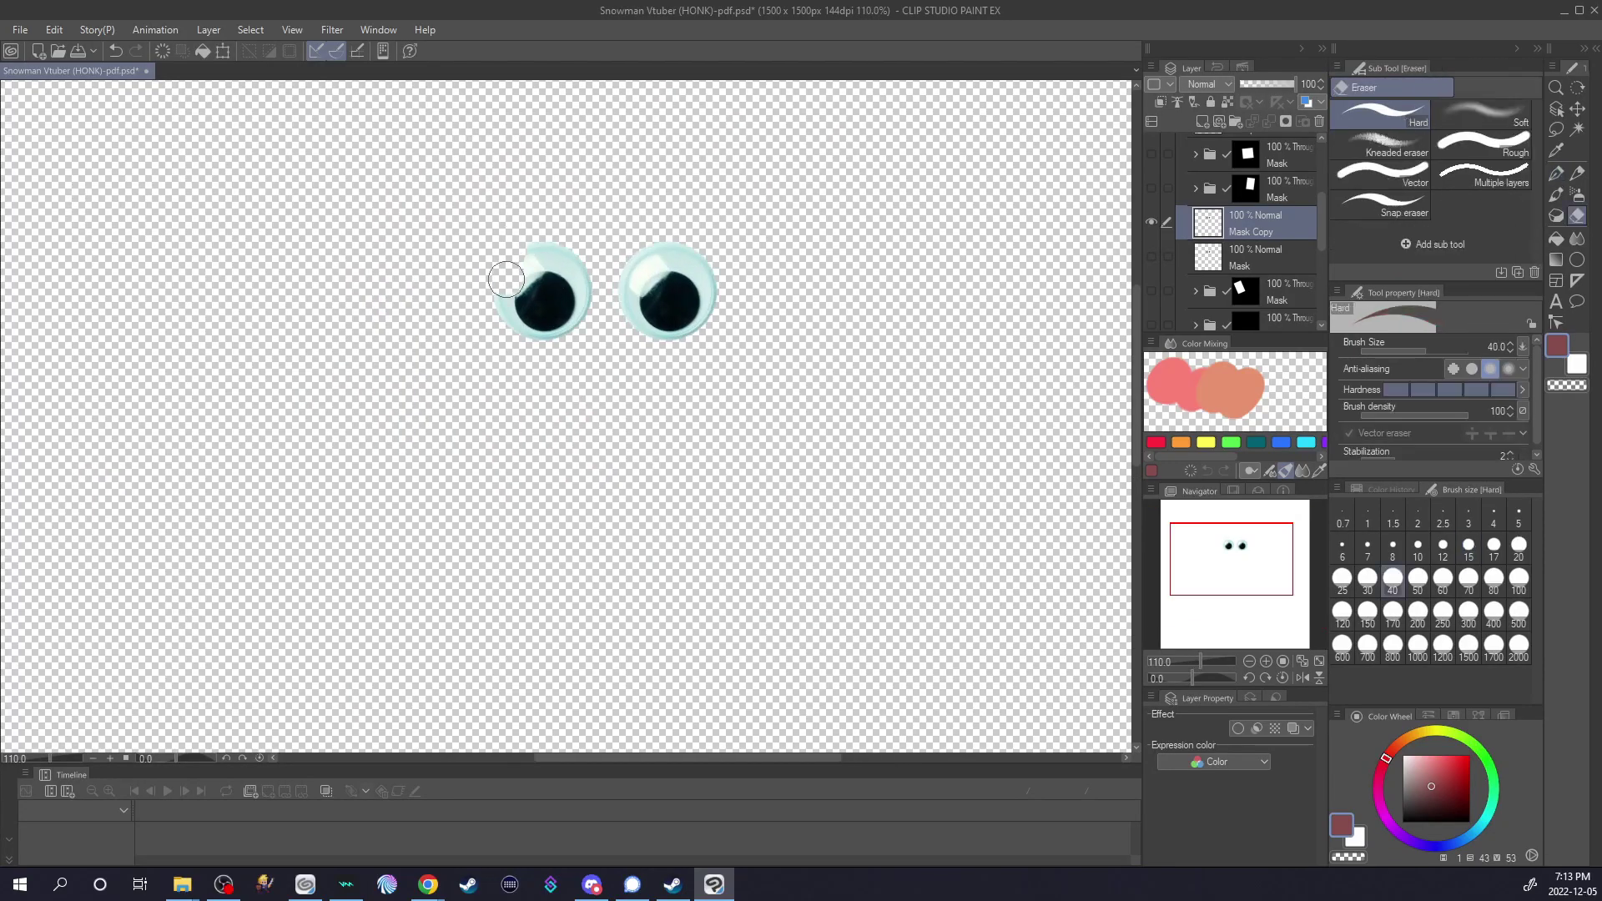
drag(577, 293, 523, 293)
mouse_move(601, 256)
mouse_down()
mouse_move(637, 257)
mouse_move(649, 310)
mouse_move(689, 290)
mouse_move(660, 277)
mouse_move(696, 276)
mouse_up()
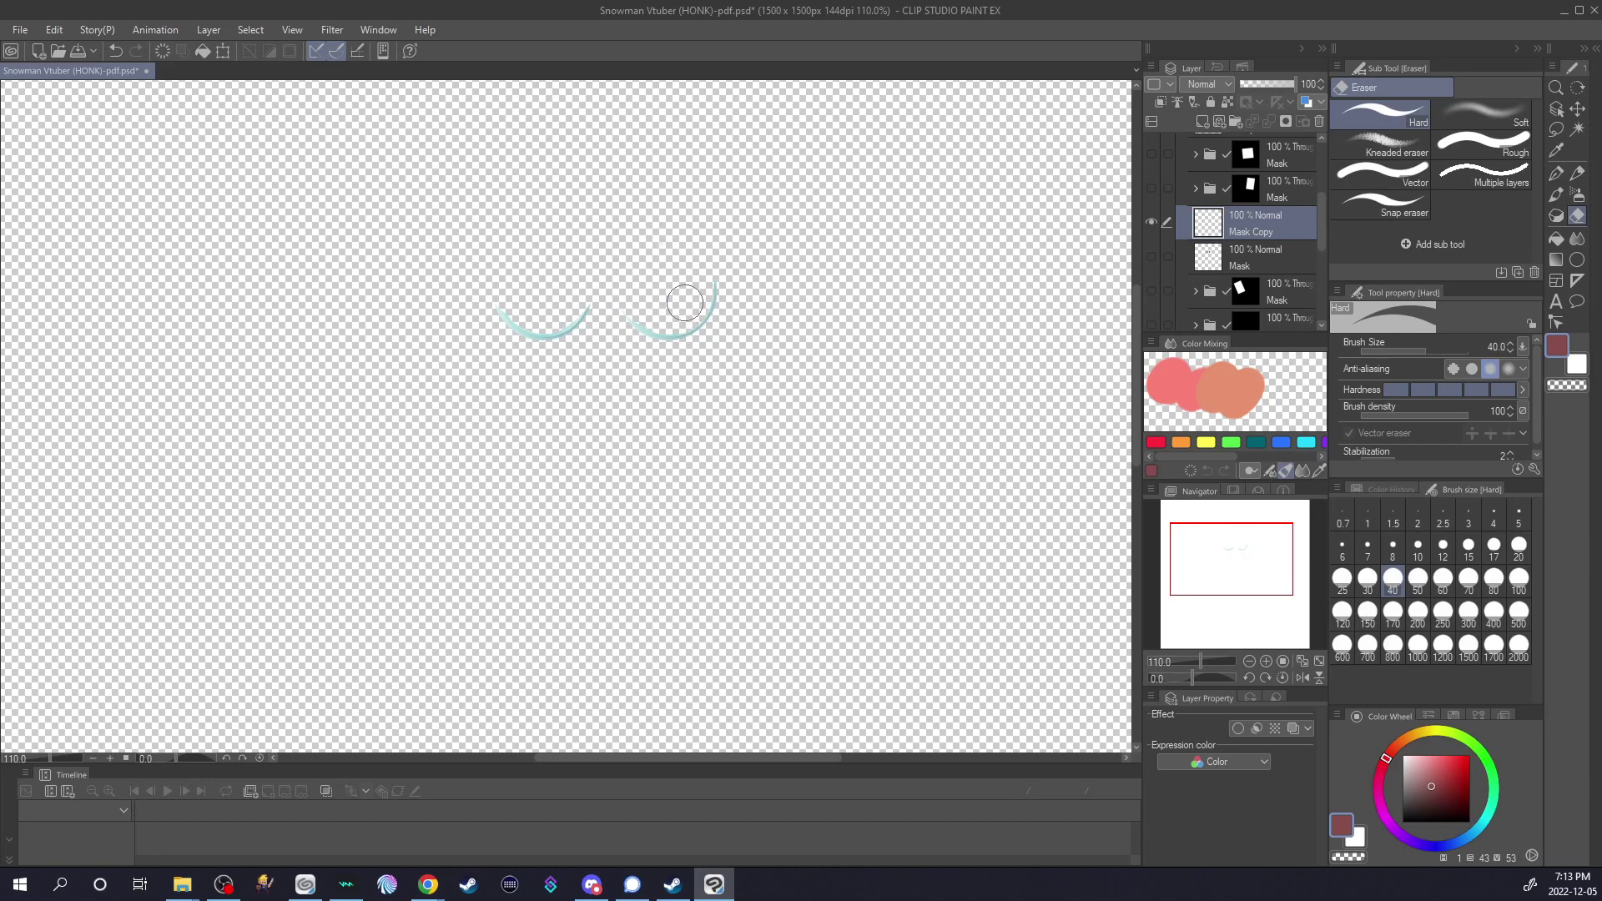
click(1151, 257)
click(1151, 257)
click(1151, 257)
click(1151, 257)
click(1151, 257)
click(1150, 259)
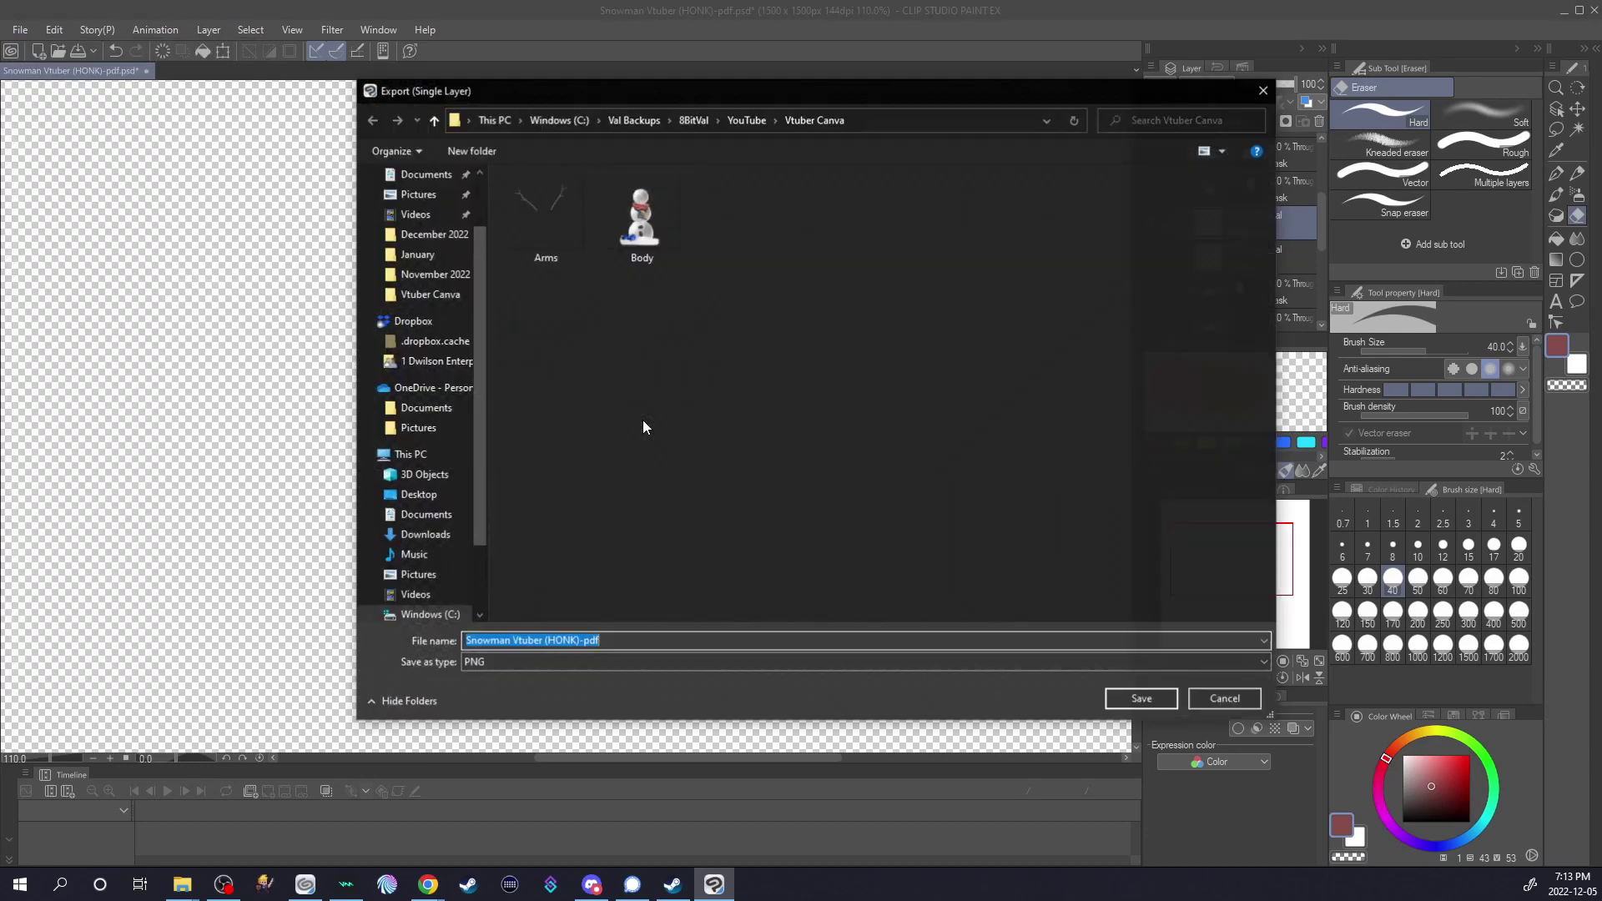
Export the closed eyes on their own as a single-layer PNG named Eyes Blink
text(Eyes Closed)
key(Return)
click(794, 220)
click(776, 242)
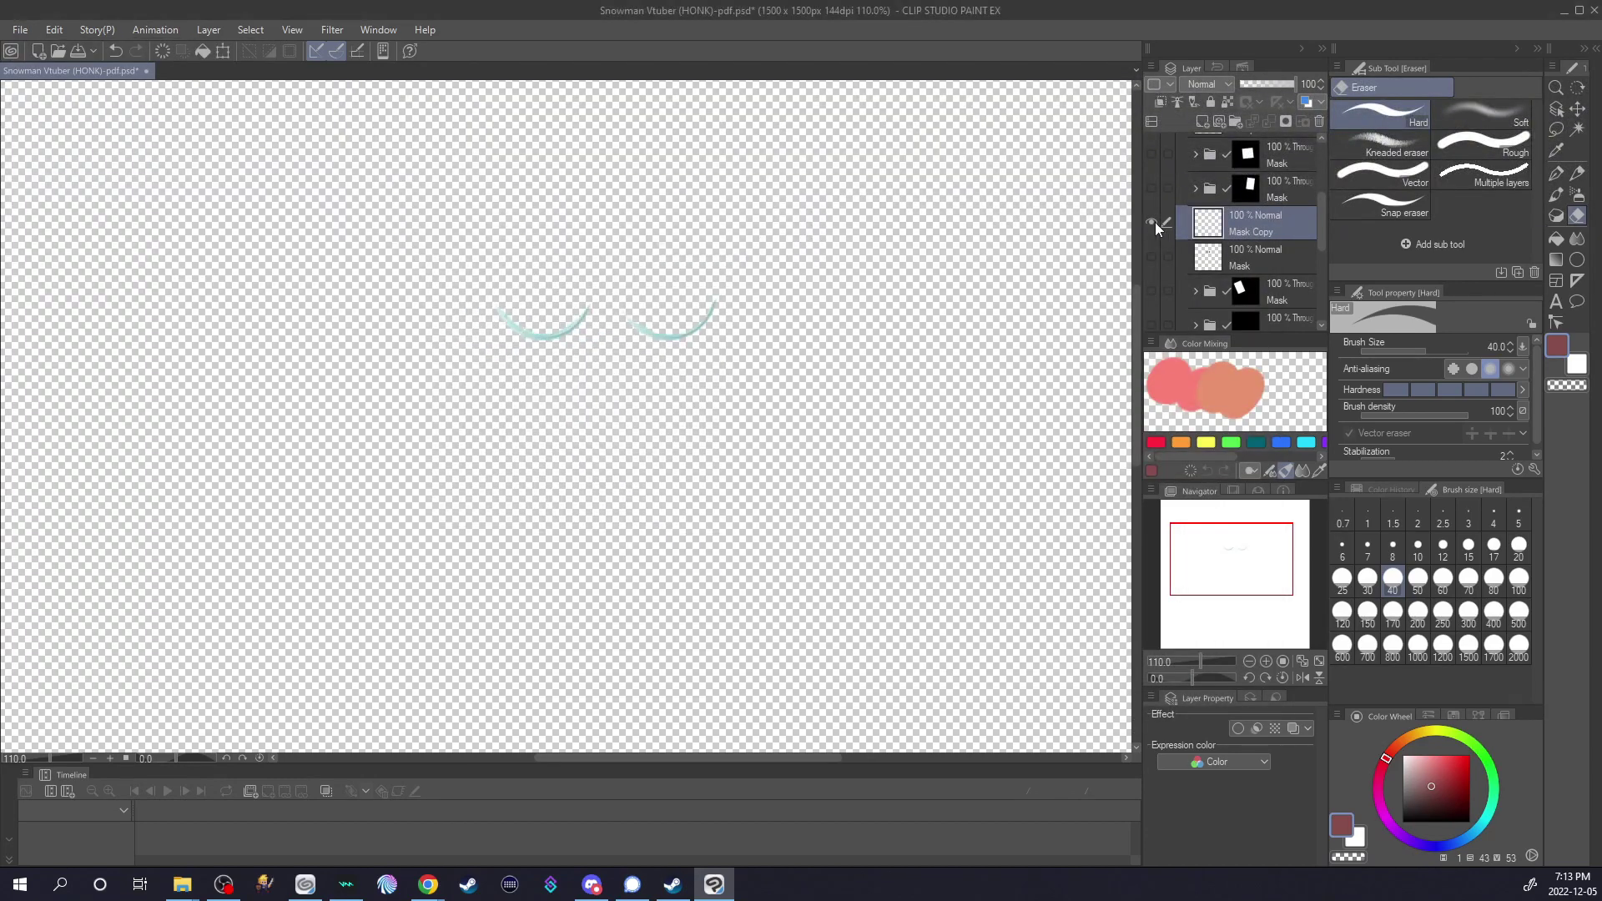
Show only the original open eyes and export them as a single-layer PNG
click(1151, 258)
click(20, 29)
mouse_move(167, 244)
click(342, 268)
key(Return)
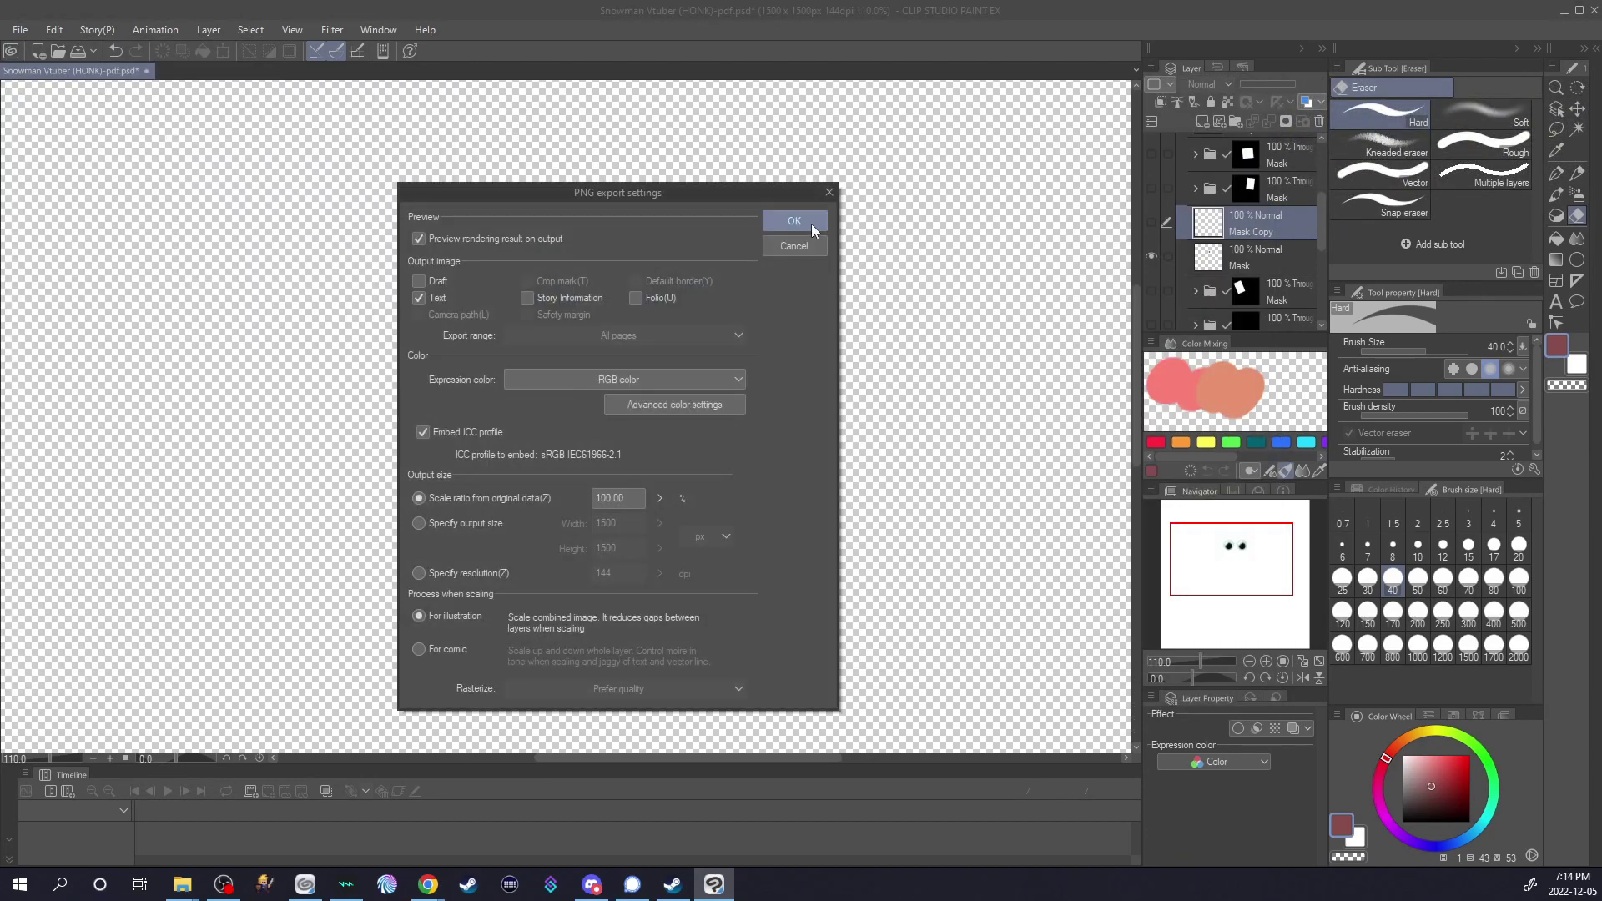
click(810, 222)
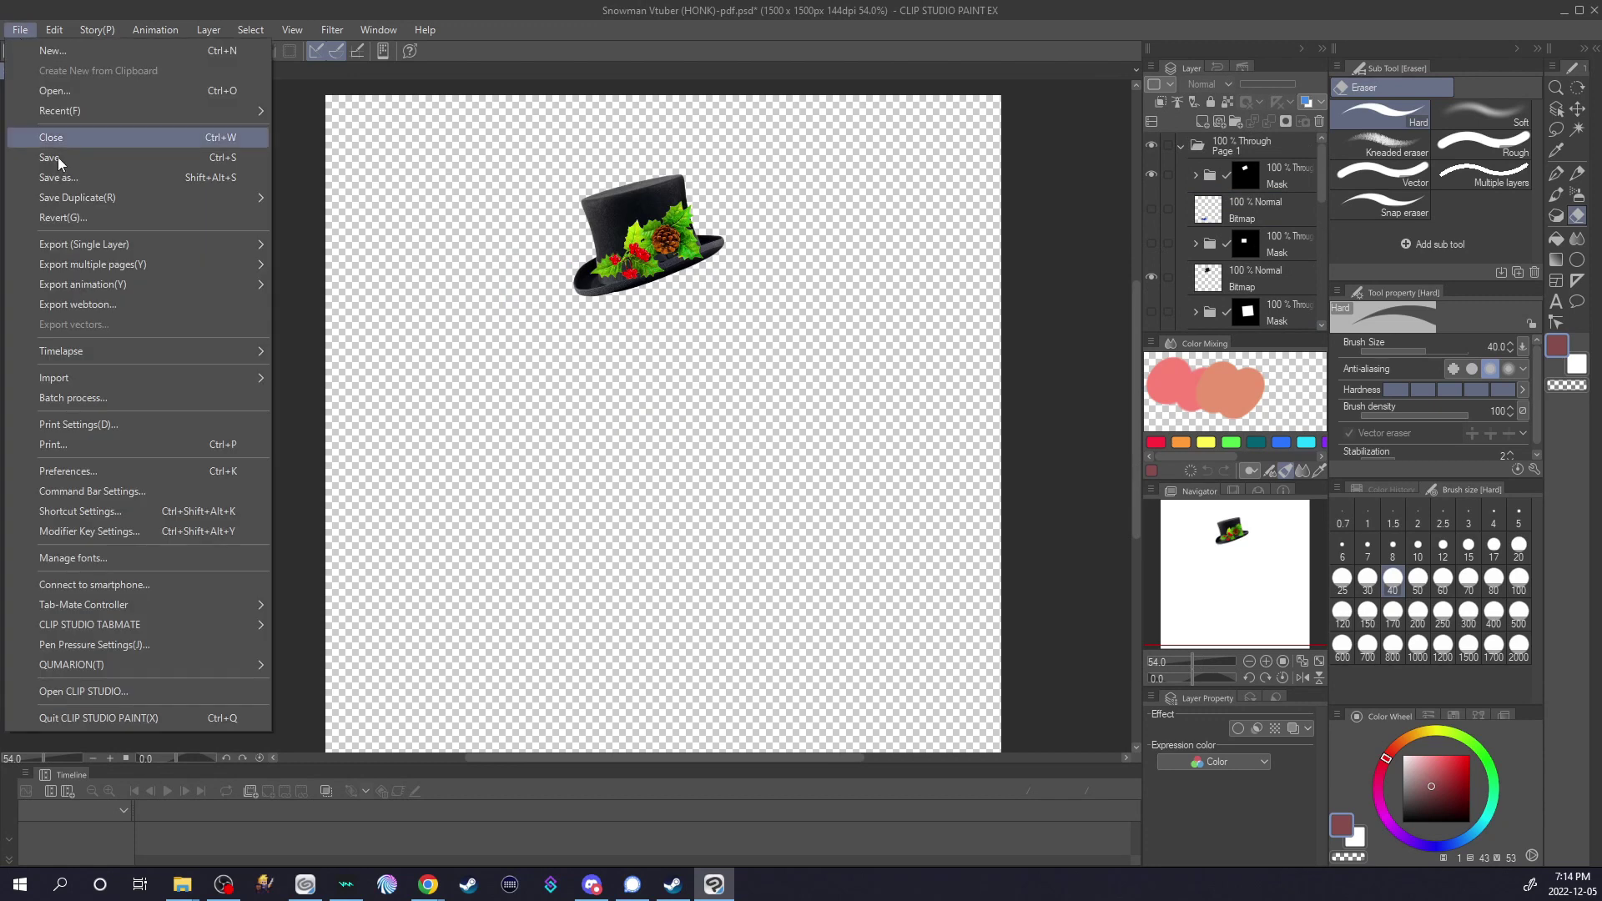
Export the holly-decorated top hat on its own as a single-layer PNG
mouse_move(167, 244)
click(342, 288)
key(Return)
click(784, 220)
click(783, 242)
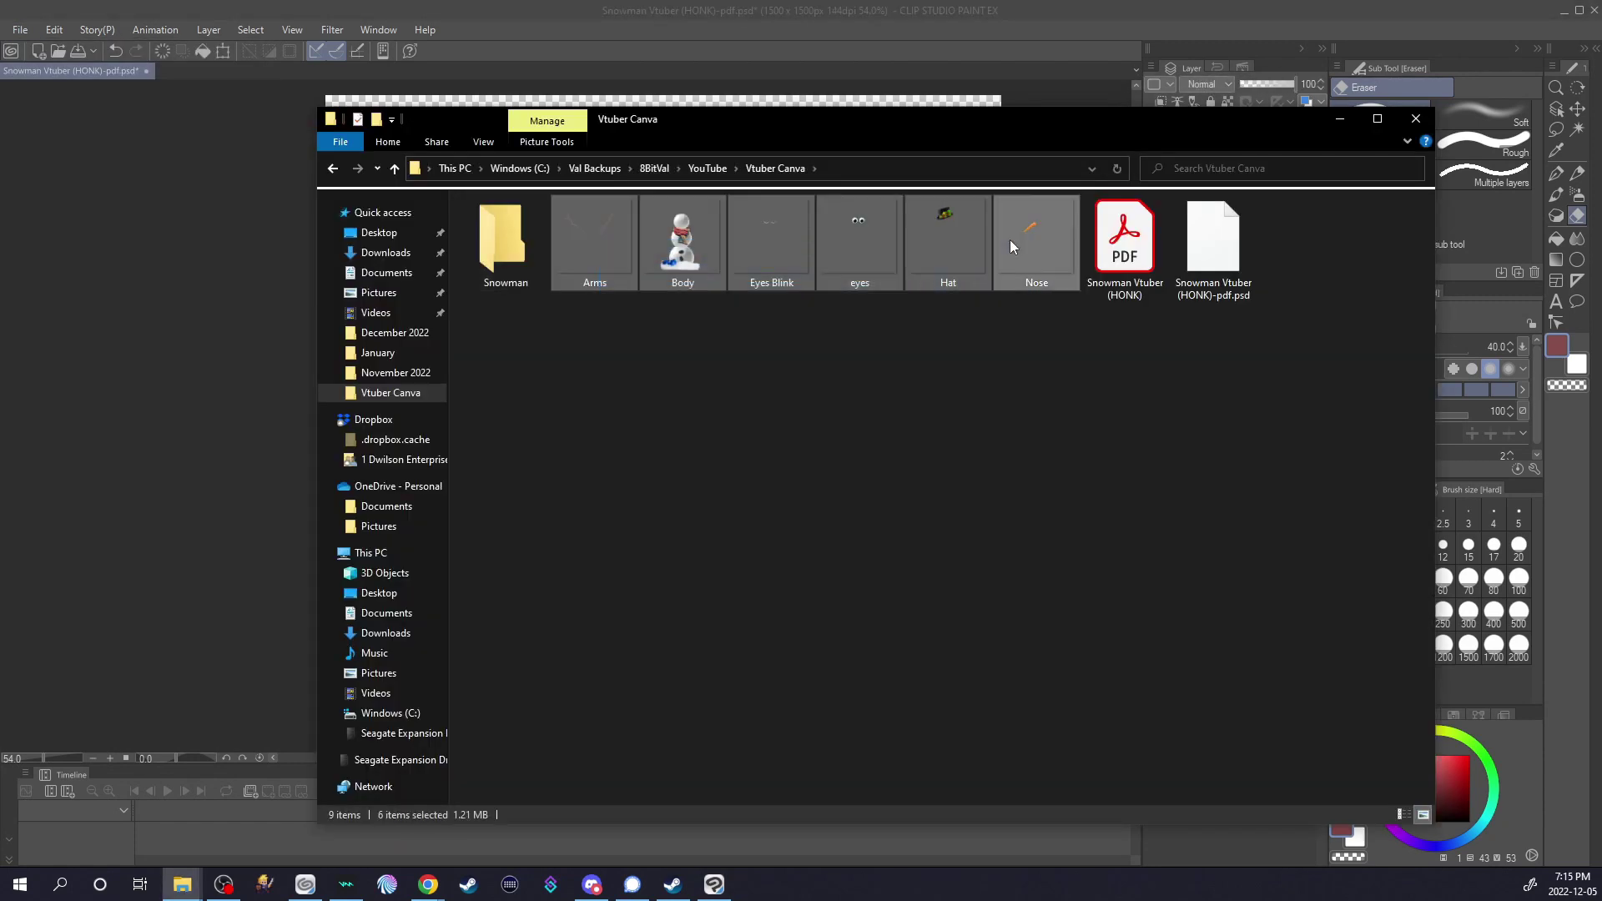
Move the six exported body-part PNGs into the Snowman folder and copy that folder
drag(1009, 239, 506, 246)
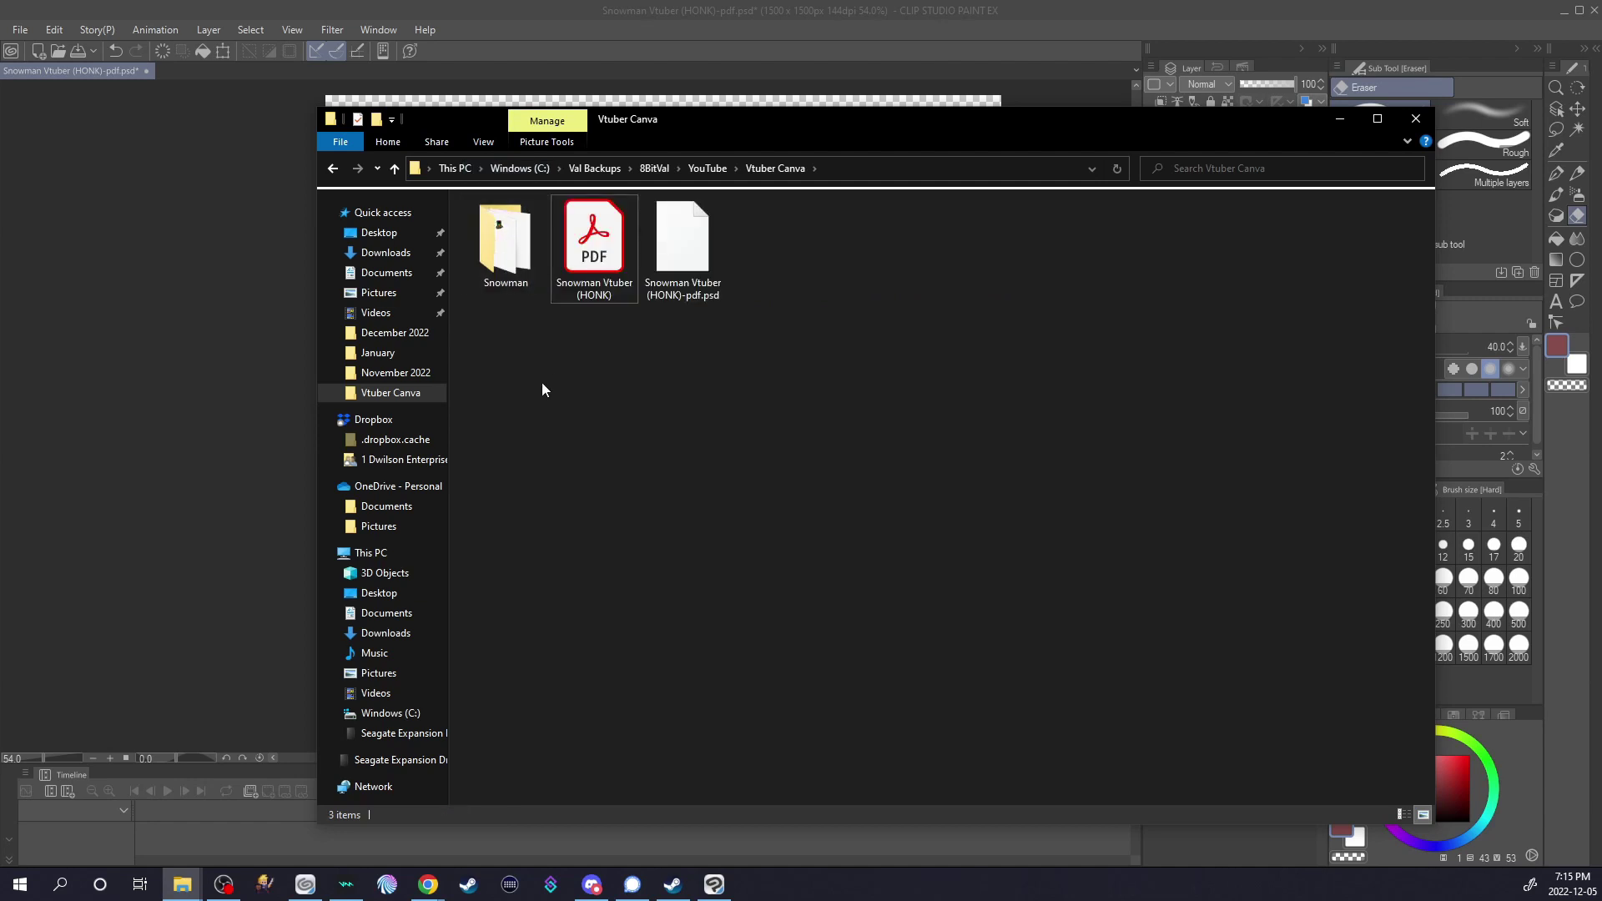
click(504, 261)
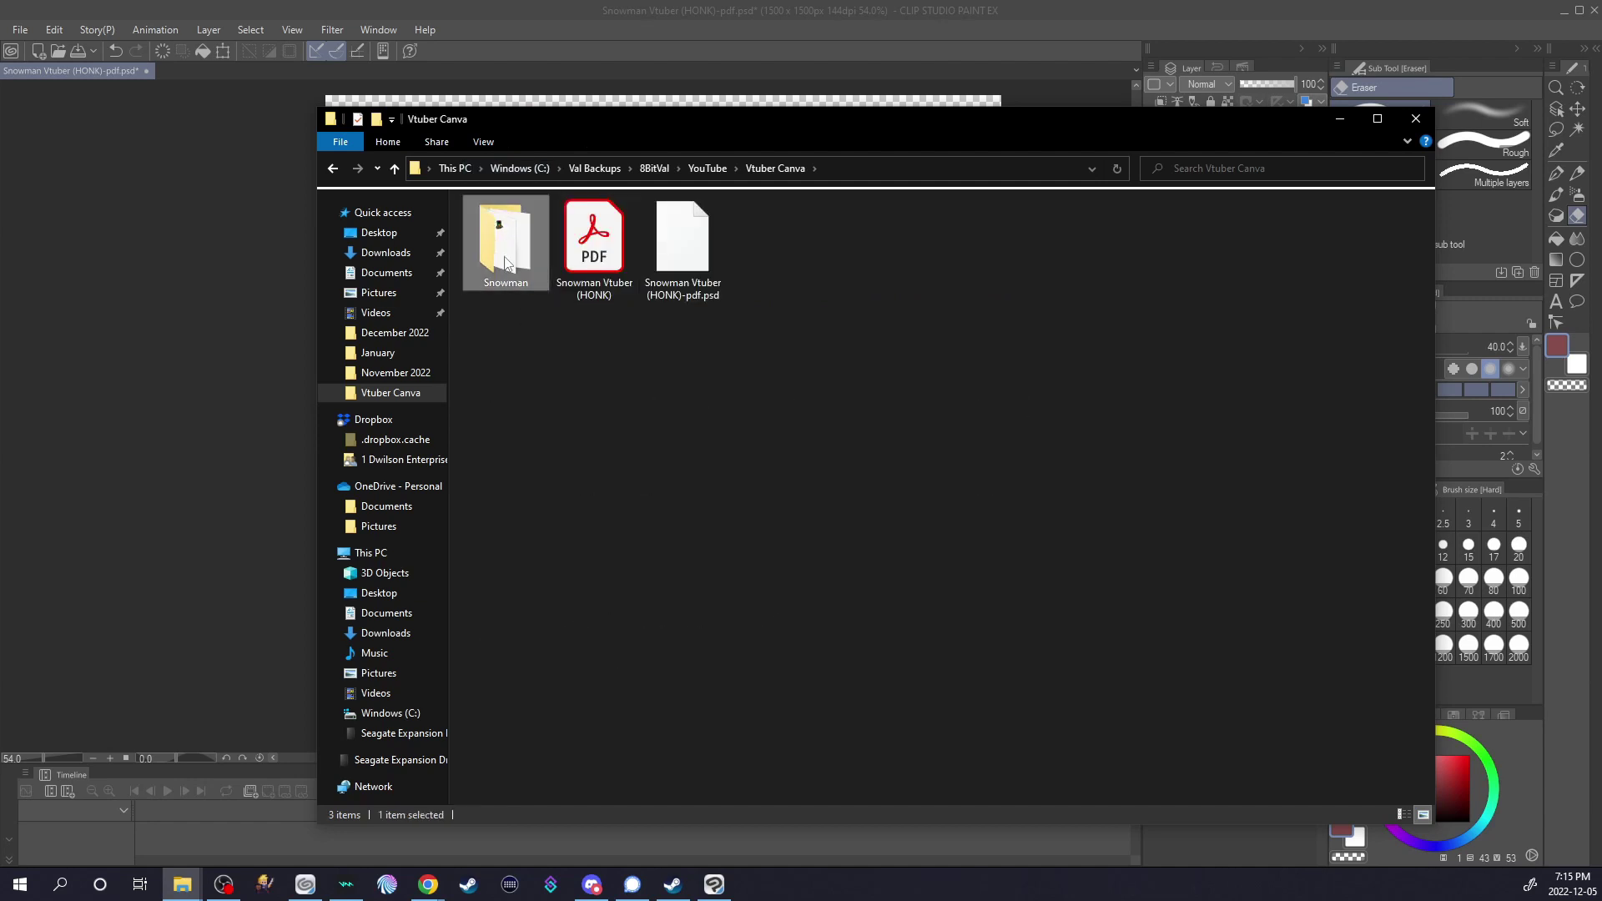
right_click(504, 262)
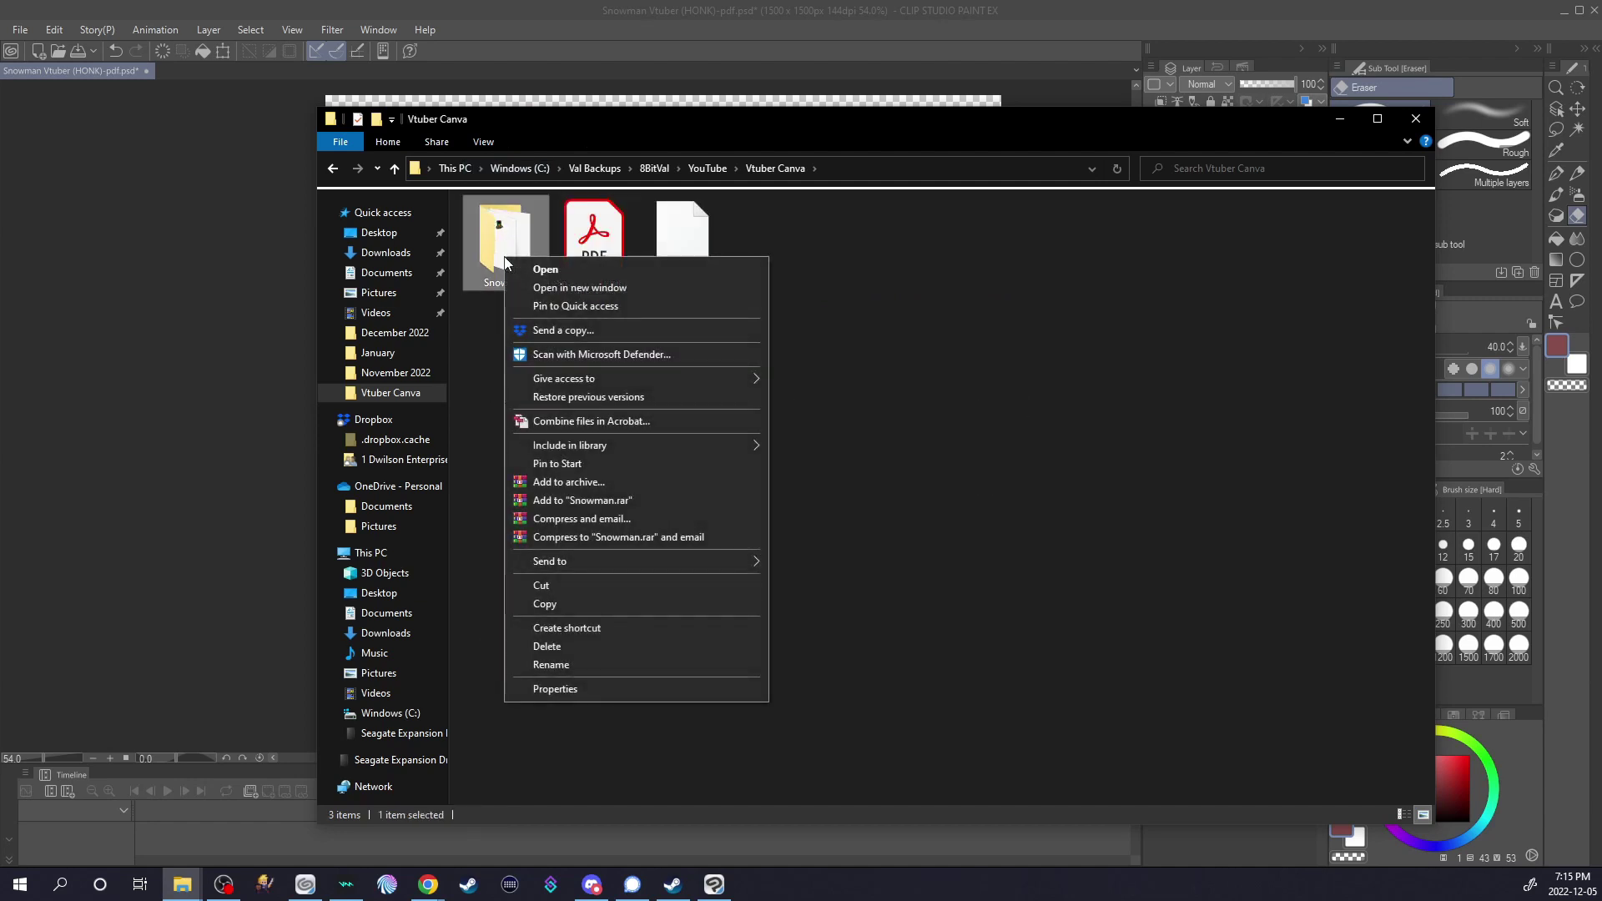
click(555, 608)
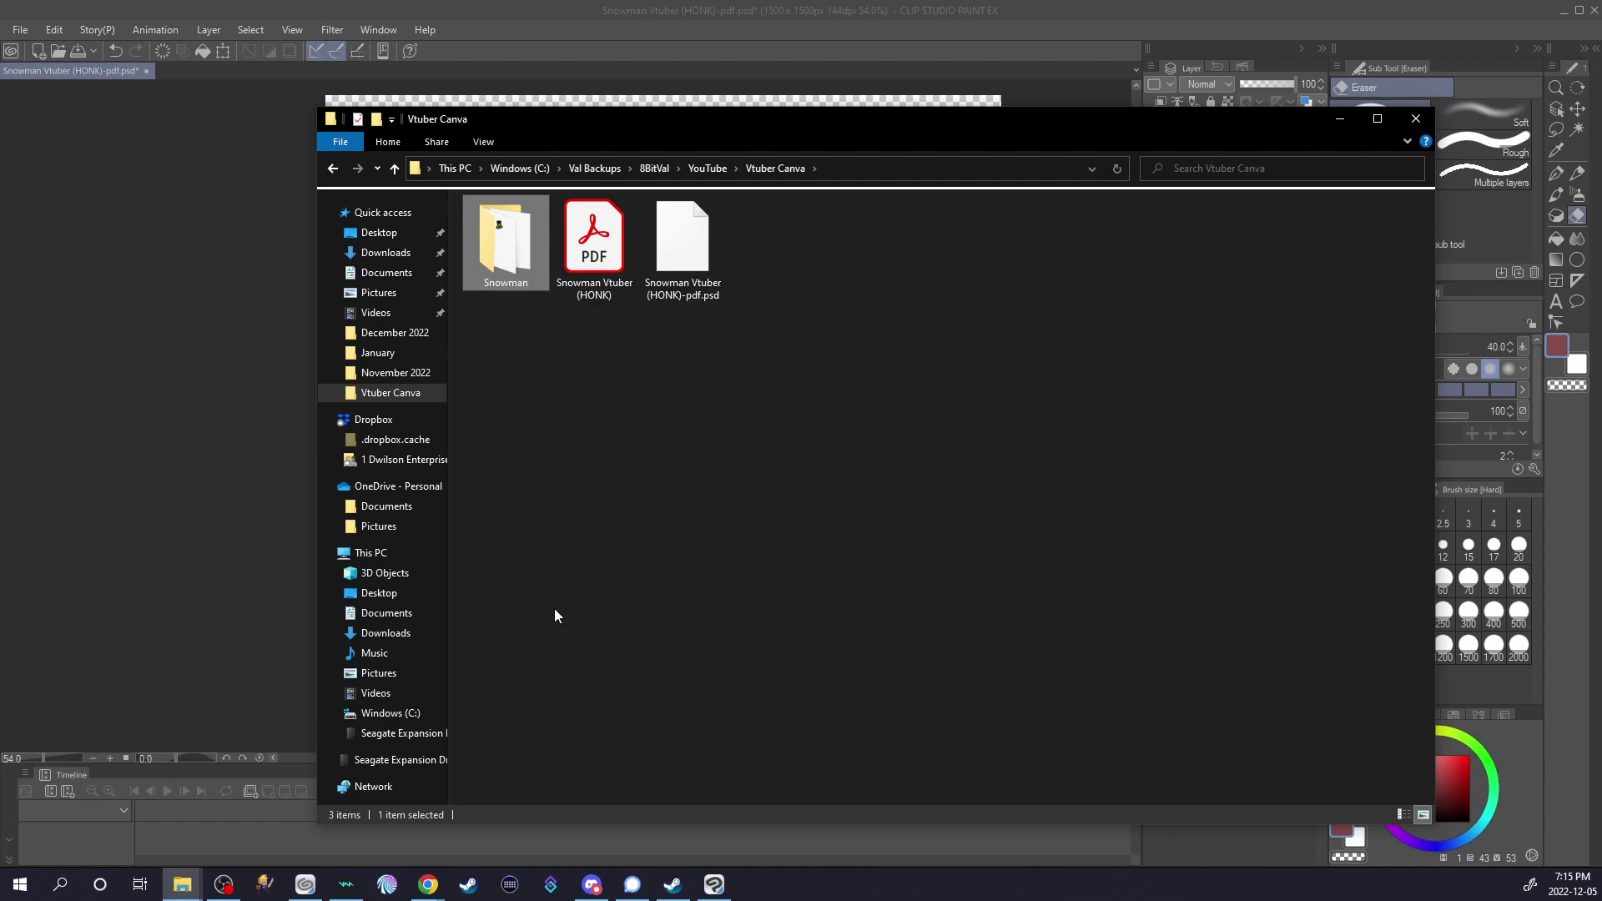
click(554, 606)
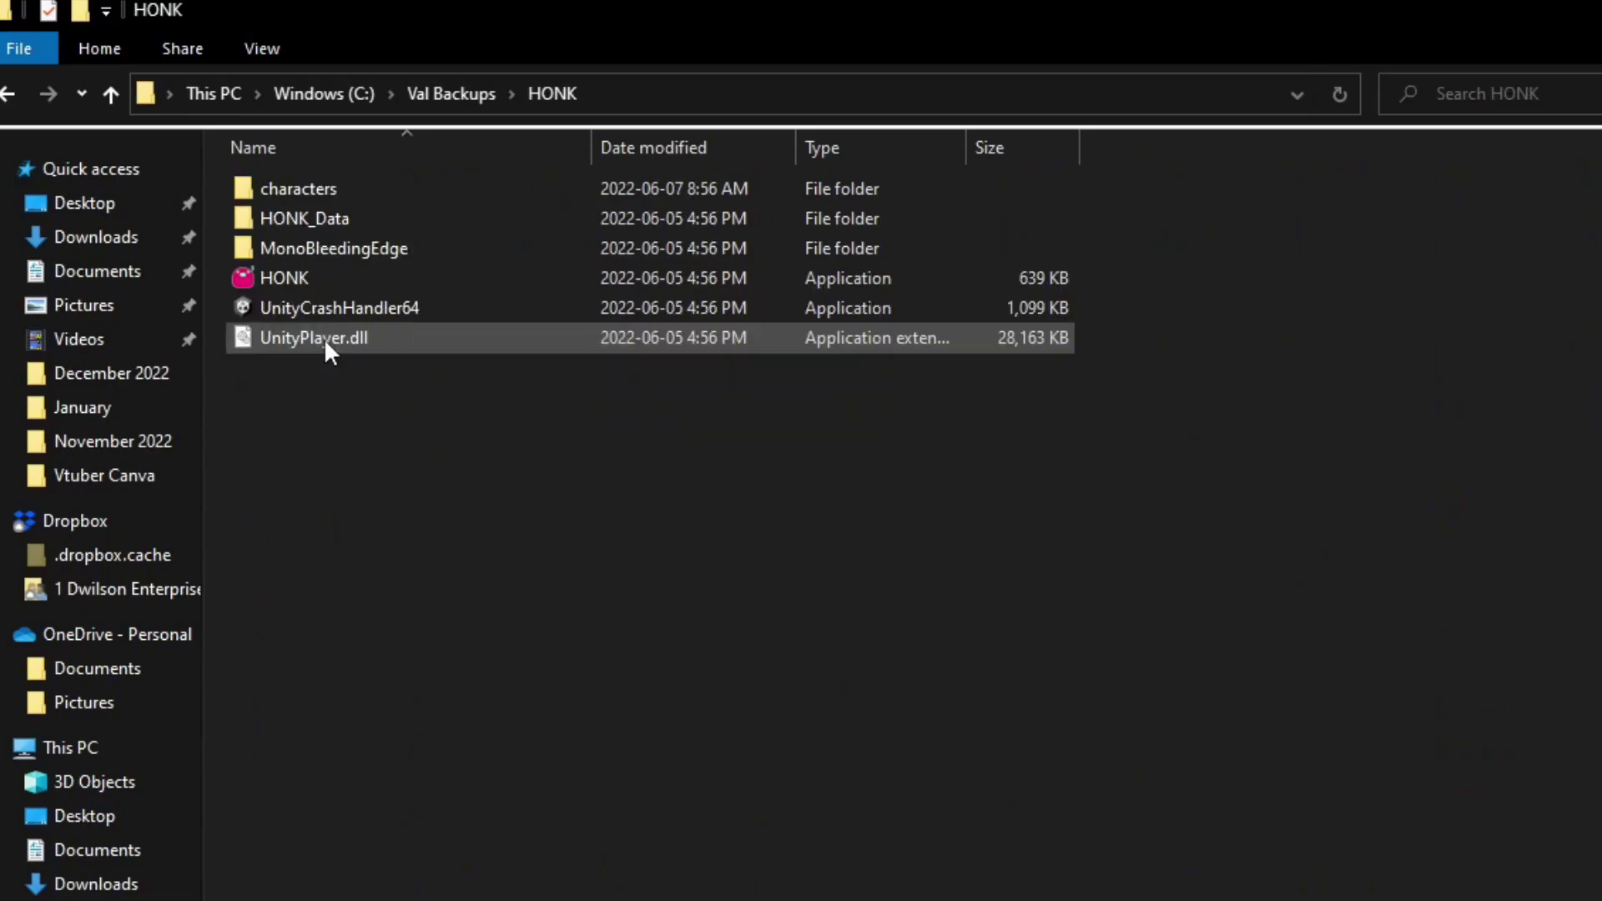
Run Make New Character in HONK's characters folder and rename the new character folder Snowman
double_click(338, 190)
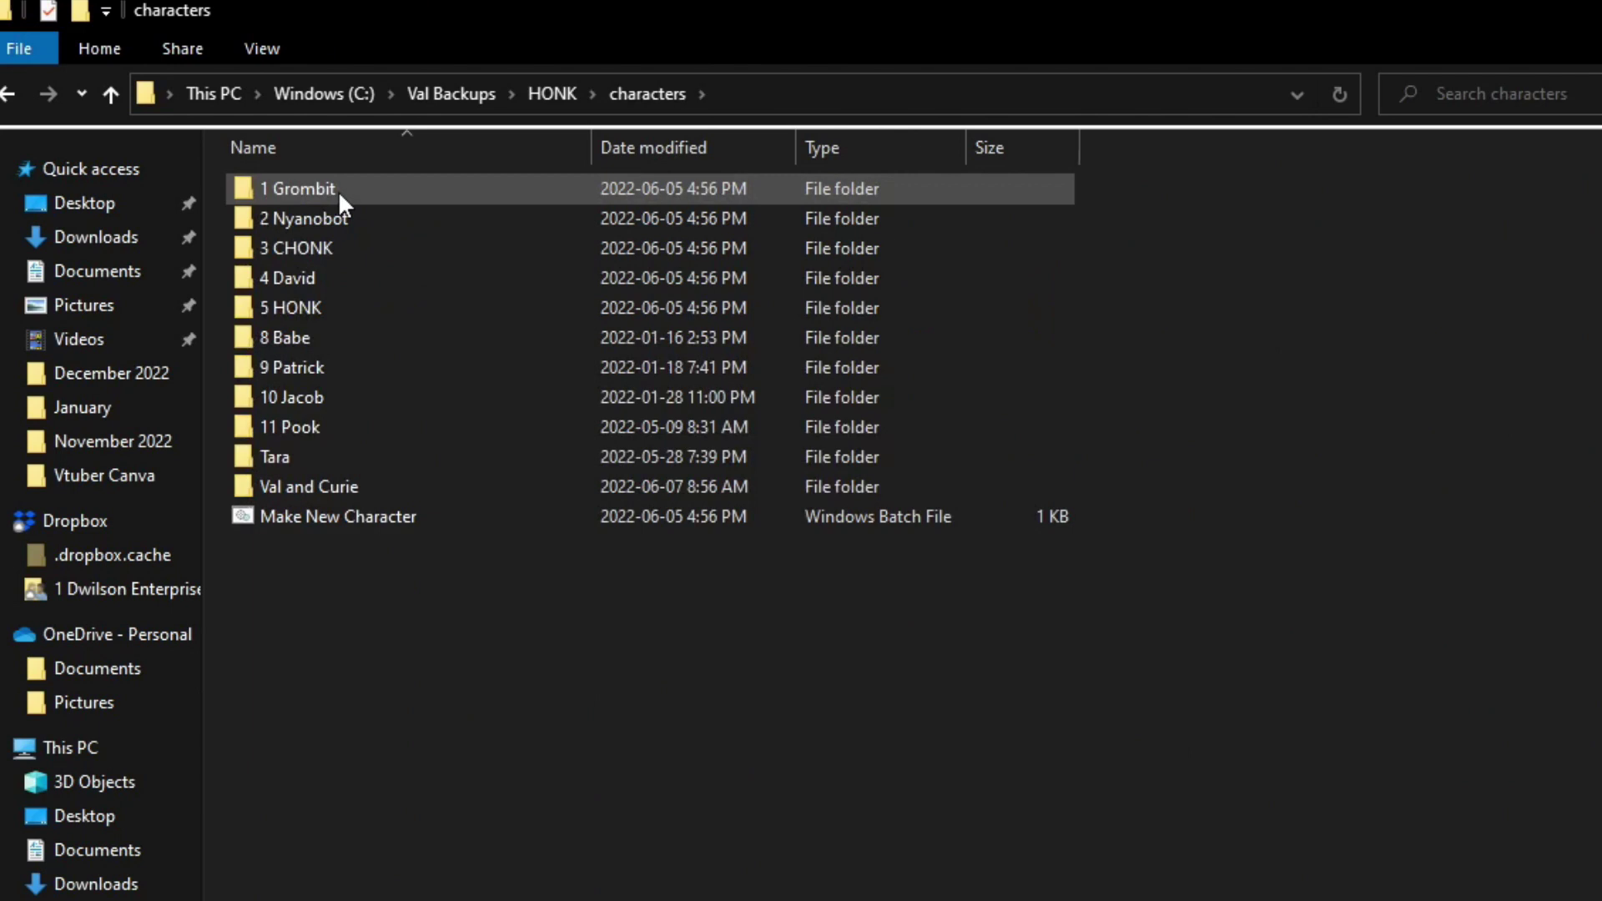
double_click(328, 513)
click(342, 457)
key(F2)
text(Snowman)
key(Return)
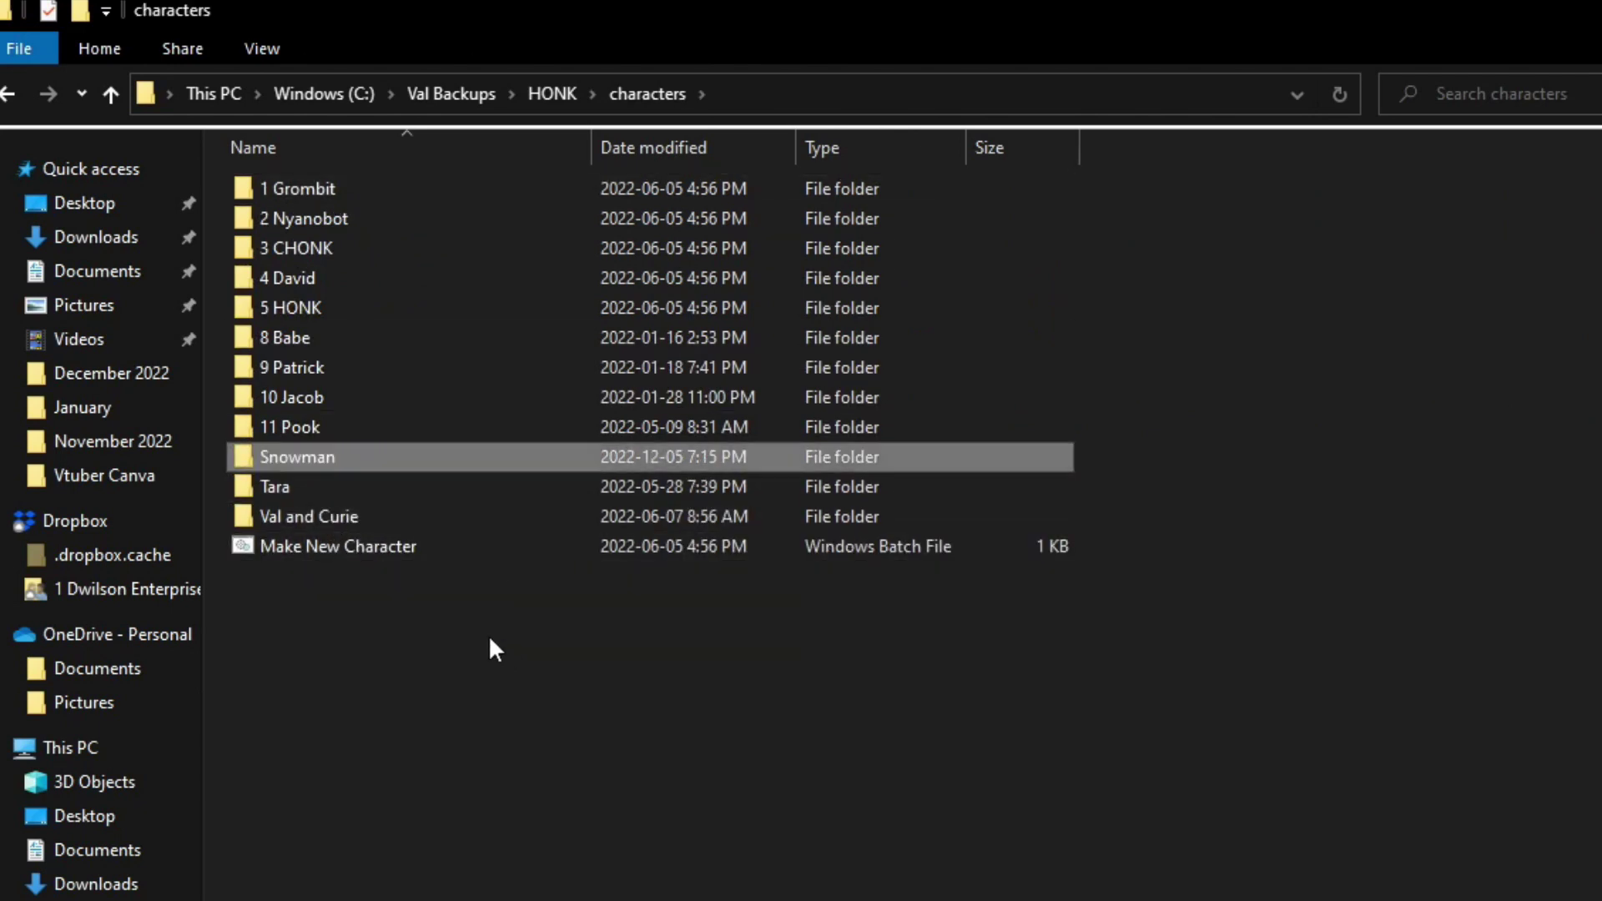
Paste the copied Snowman folder into the new Snowman character's images folder
double_click(373, 455)
double_click(322, 188)
right_click(428, 445)
click(538, 643)
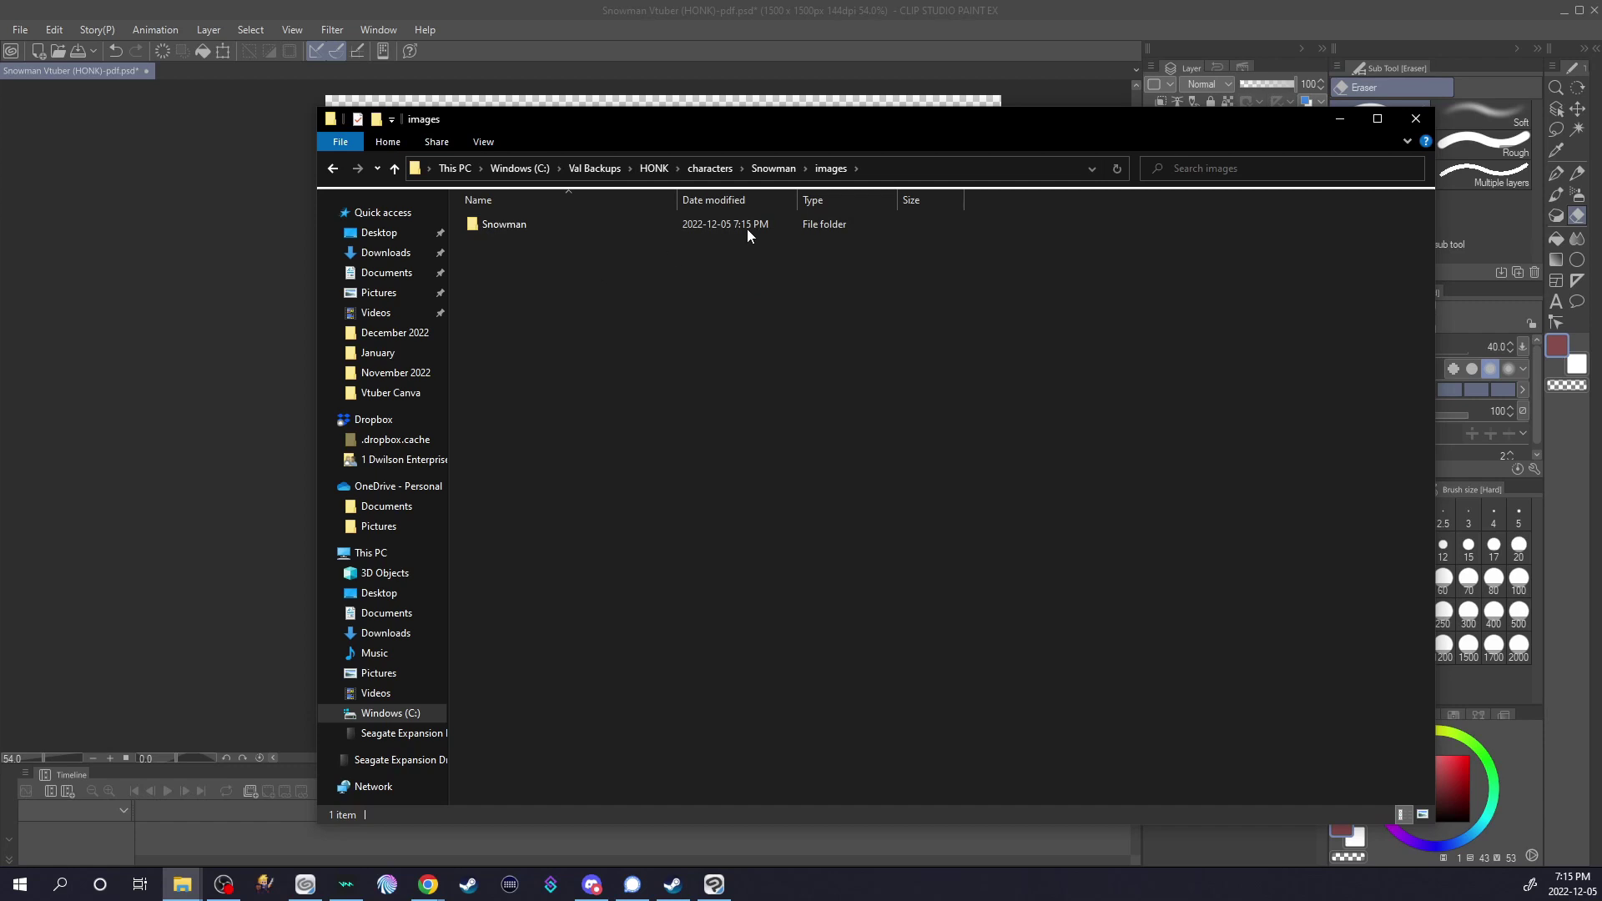
Examine the mouth-shape images supplied with the 1 Grombit and 3 CHONK sample characters
click(711, 169)
double_click(579, 224)
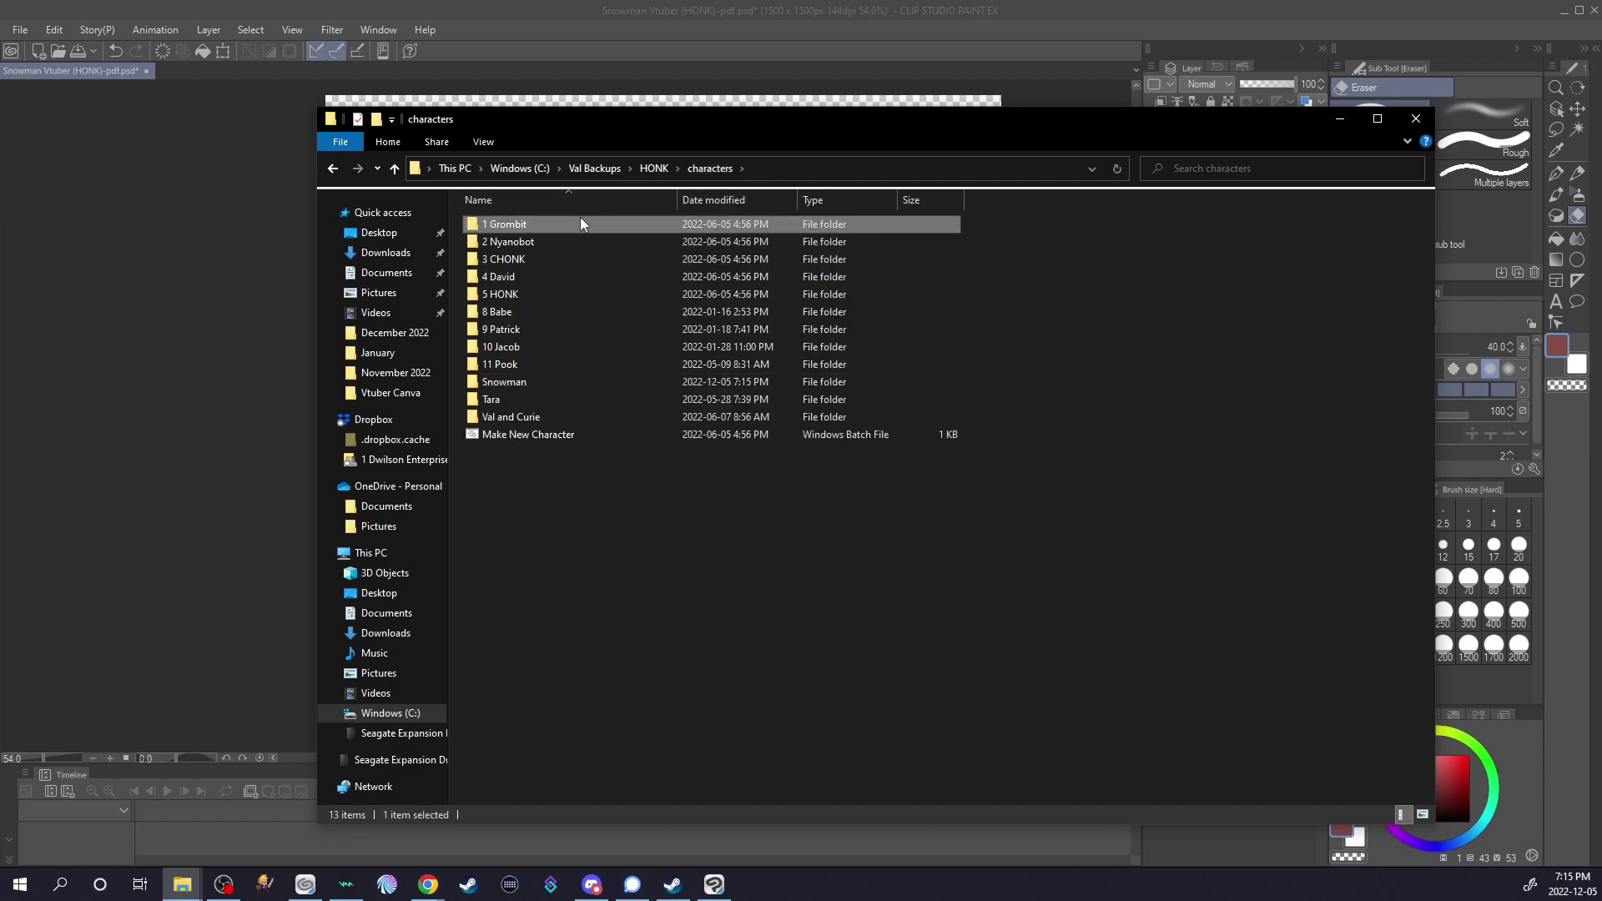
double_click(576, 225)
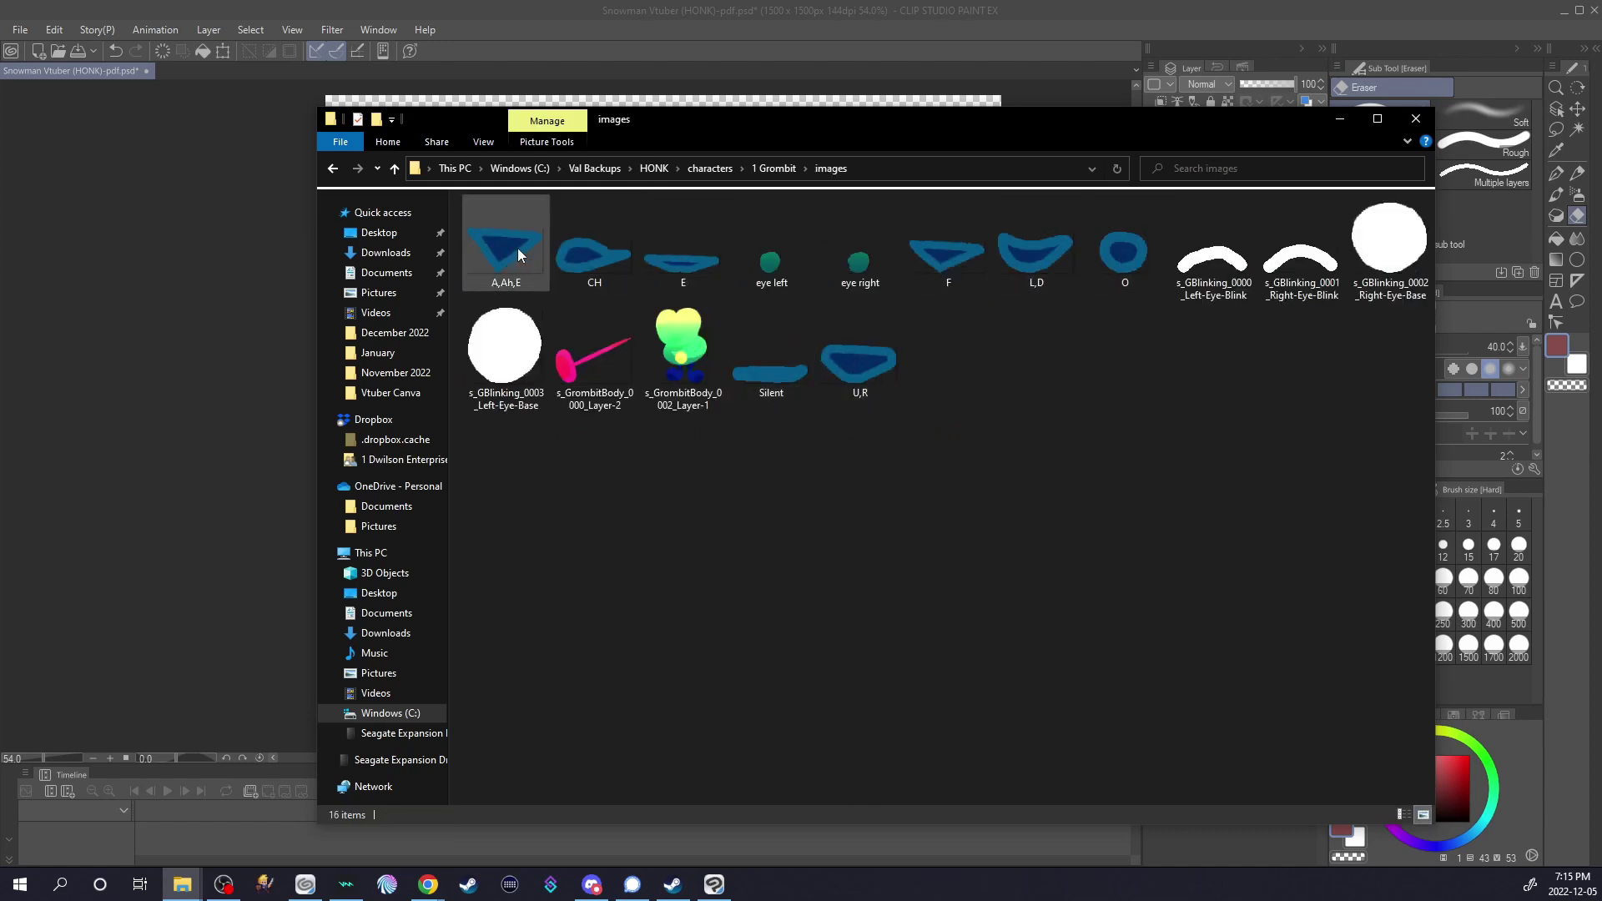
click(782, 169)
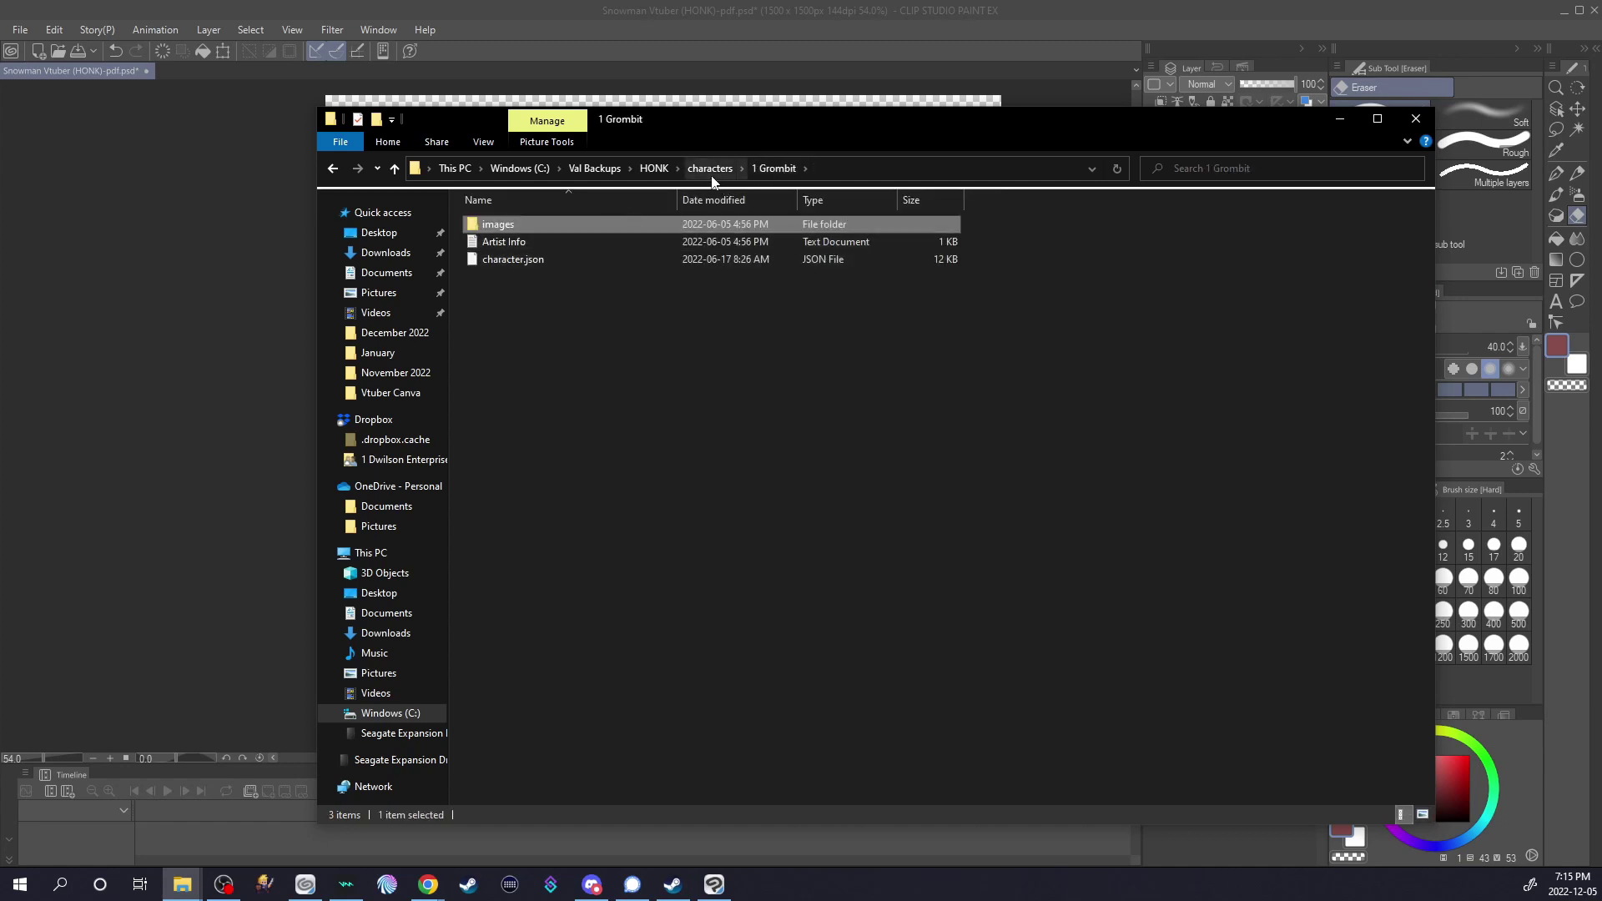
click(711, 169)
click(593, 242)
double_click(551, 258)
double_click(556, 232)
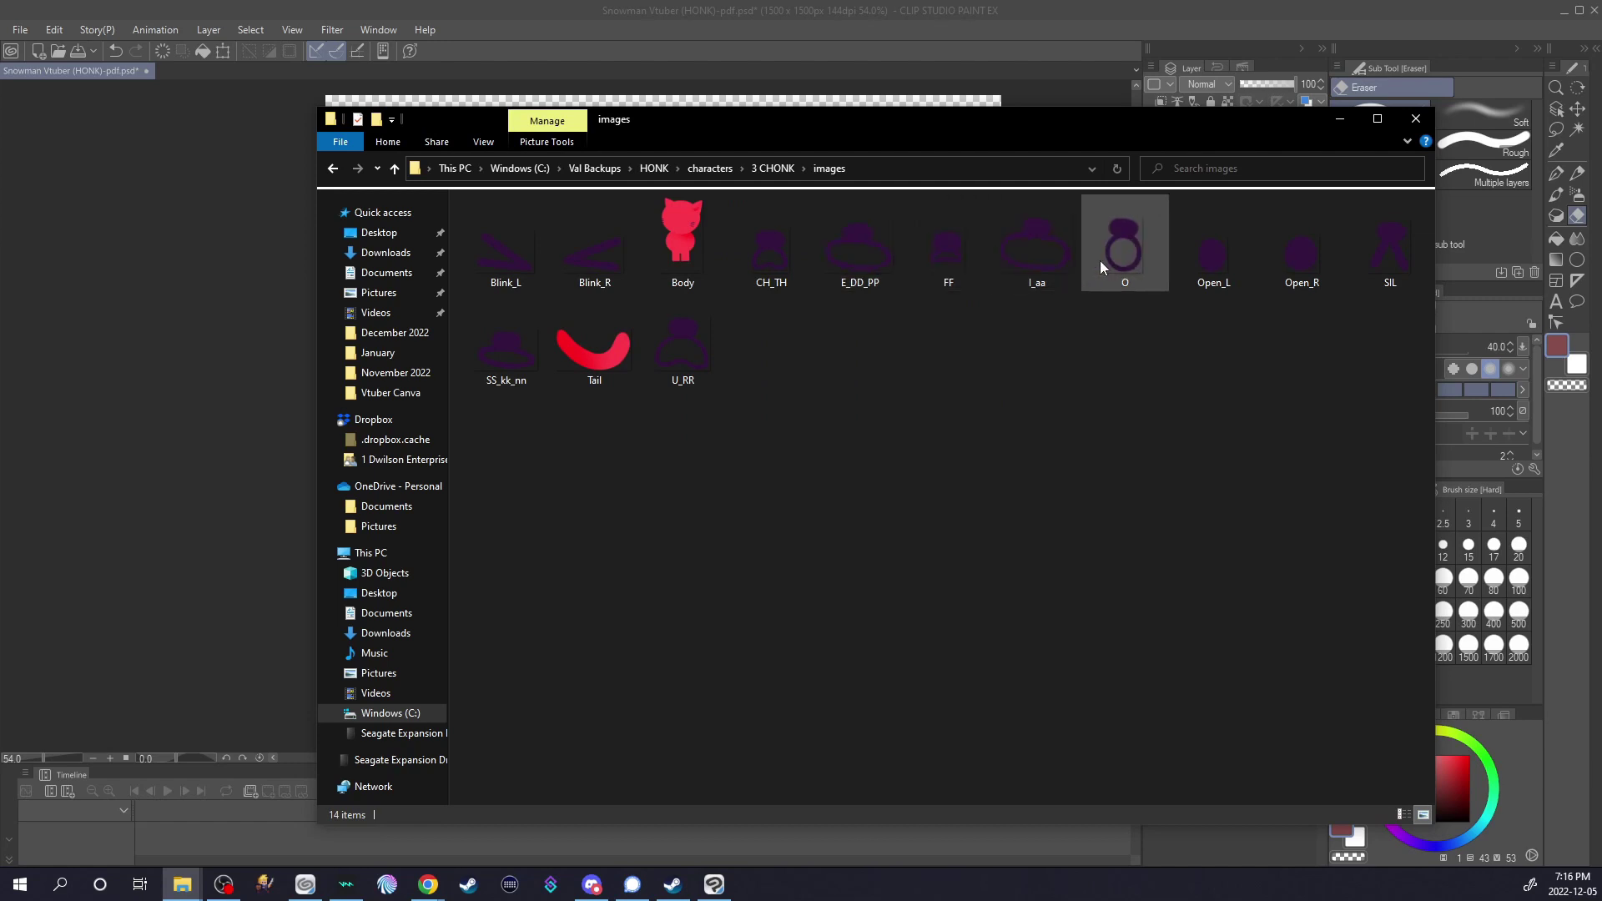
click(710, 169)
double_click(543, 277)
key(alt+Up)
Copy Grombit's eight mouth images: A,Ah,E, CH, E, F, L,D, O, Silent and U,R
double_click(528, 223)
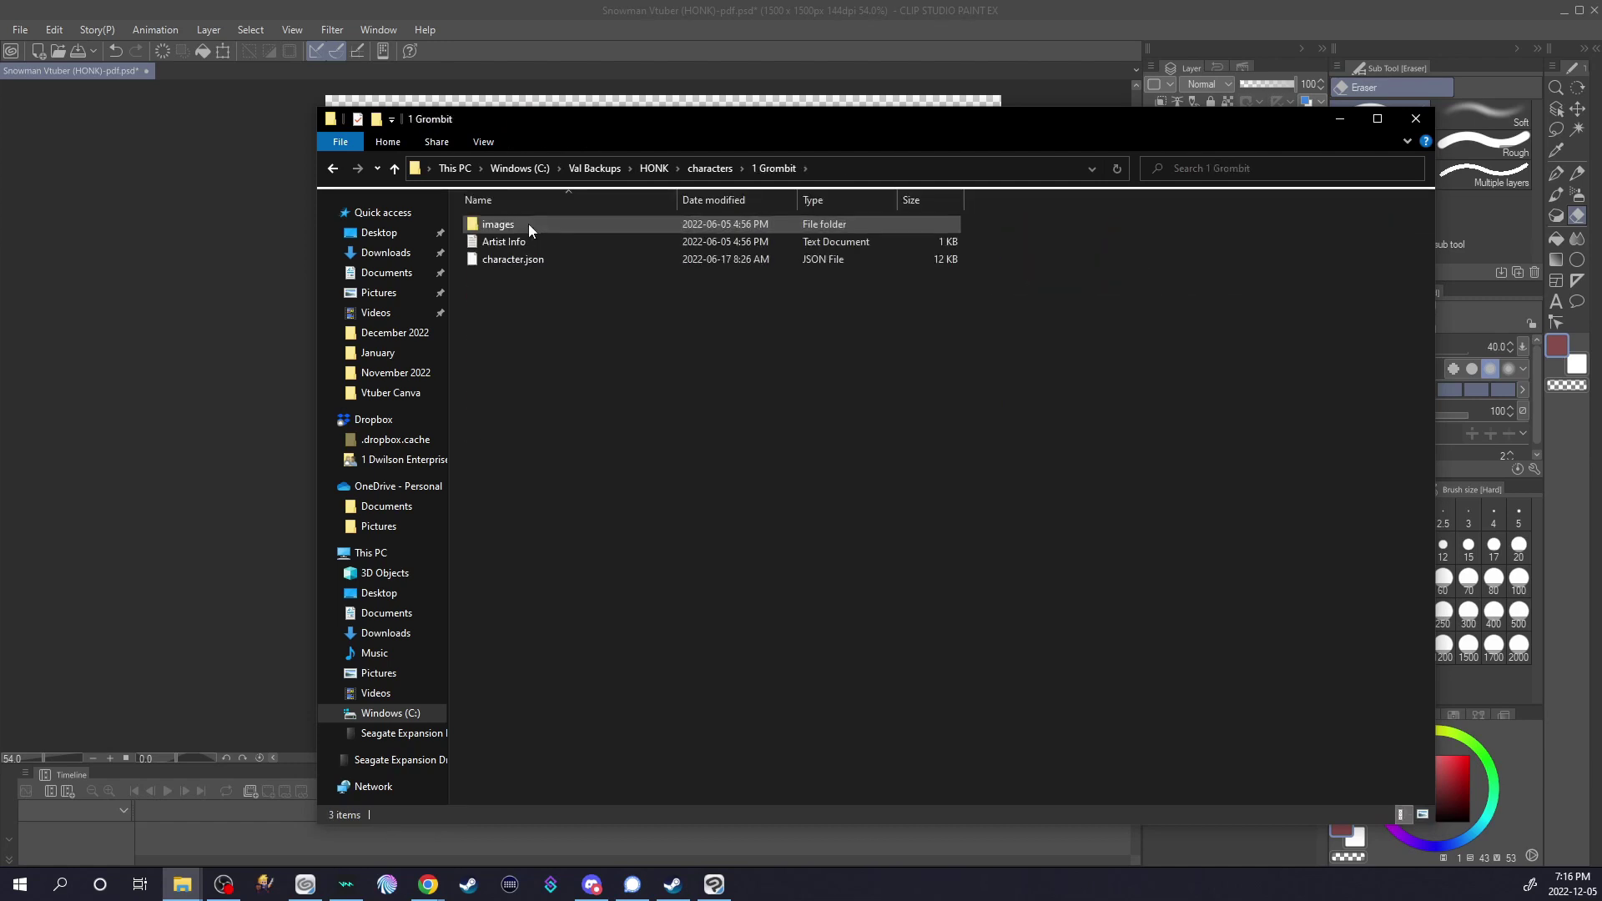
double_click(528, 225)
click(518, 255)
ctrl+click(594, 261)
ctrl+click(668, 264)
ctrl+click(948, 265)
ctrl+click(1035, 267)
ctrl+click(1118, 269)
ctrl+click(856, 359)
ctrl+click(777, 371)
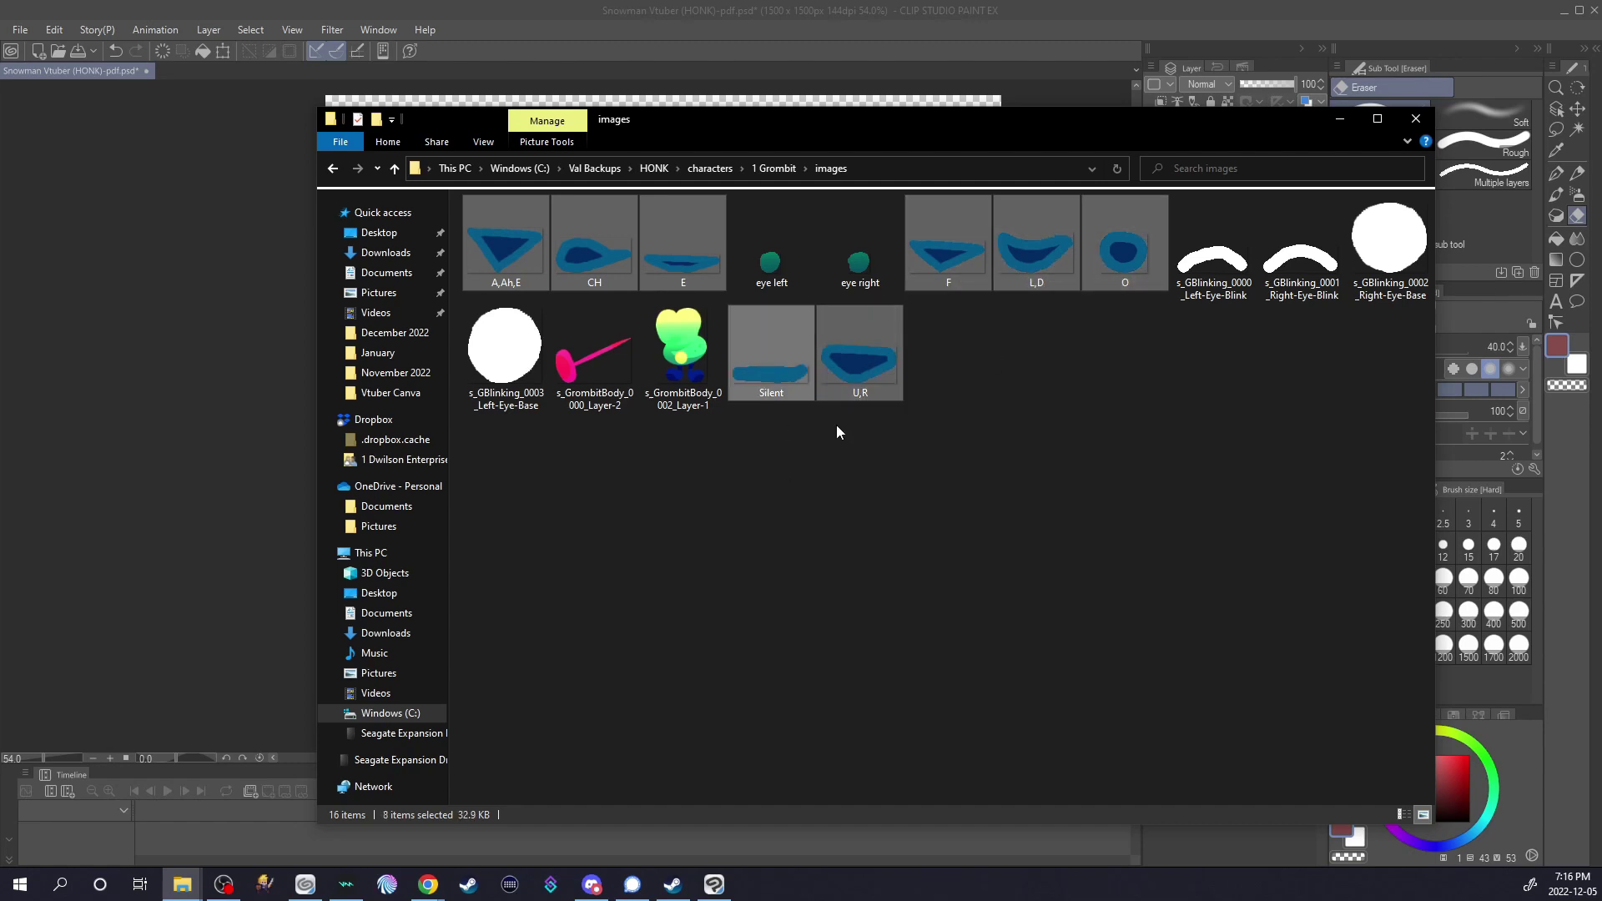
right_click(866, 368)
click(905, 772)
Paste the copied mouth images alongside the body parts in the Snowman subfolder of the Snowman character's images folder
click(709, 168)
double_click(559, 386)
double_click(547, 227)
double_click(547, 229)
right_click(597, 369)
click(666, 487)
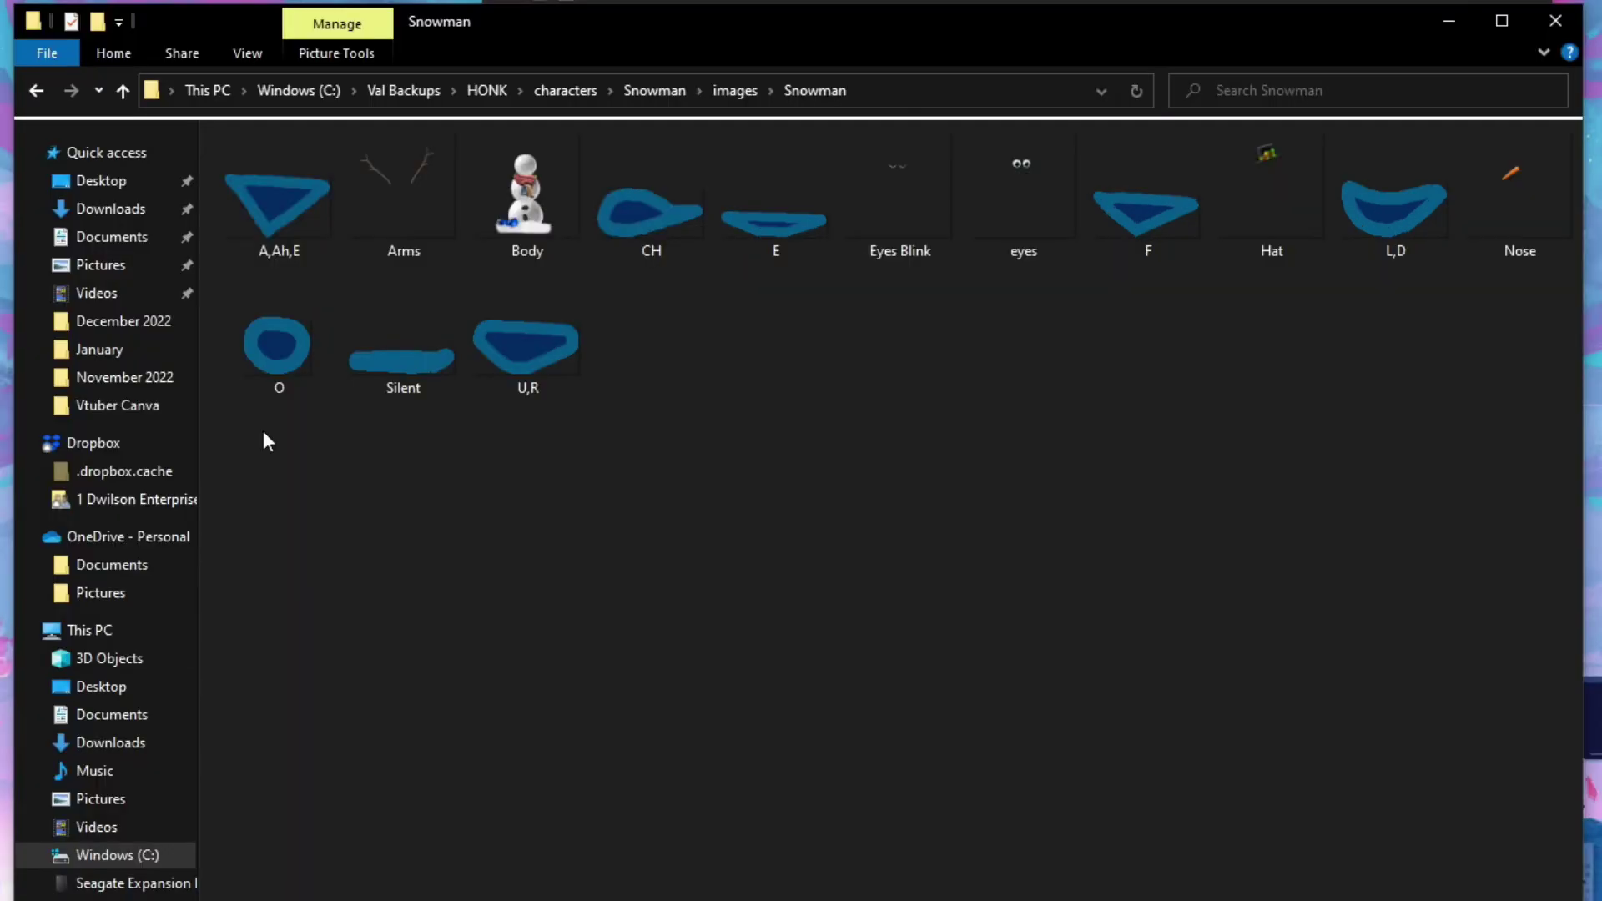
Move all the part and mouth images up into the character's images folder and delete the leftover Snowman subfolder
drag(263, 433, 1494, 204)
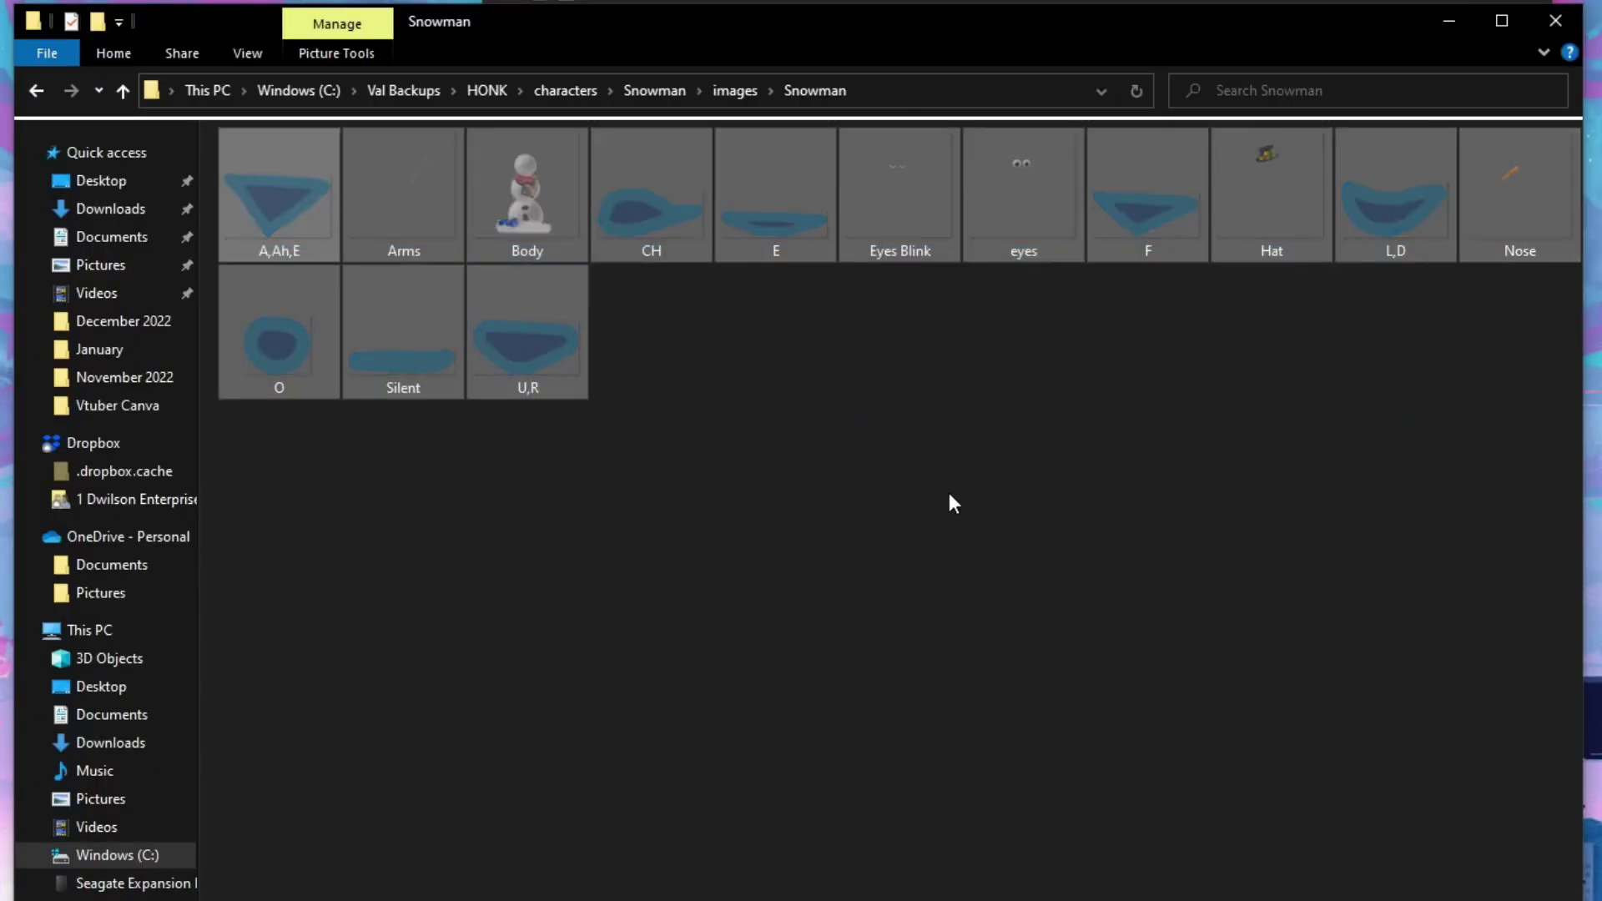
click(736, 92)
key(ctrl+v)
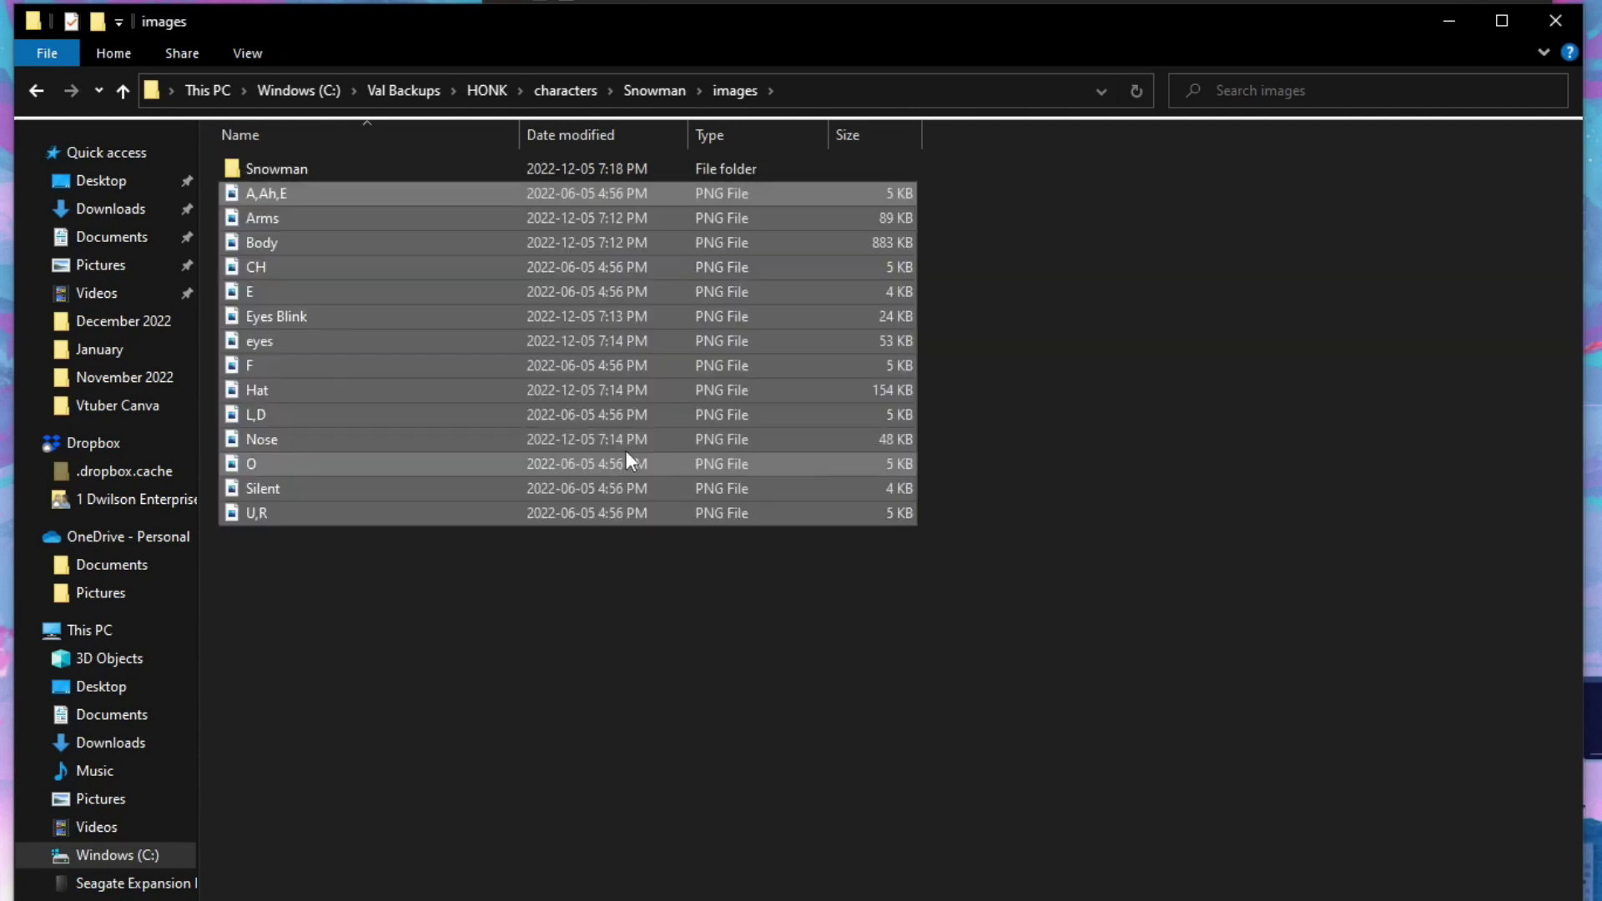
click(359, 662)
click(354, 197)
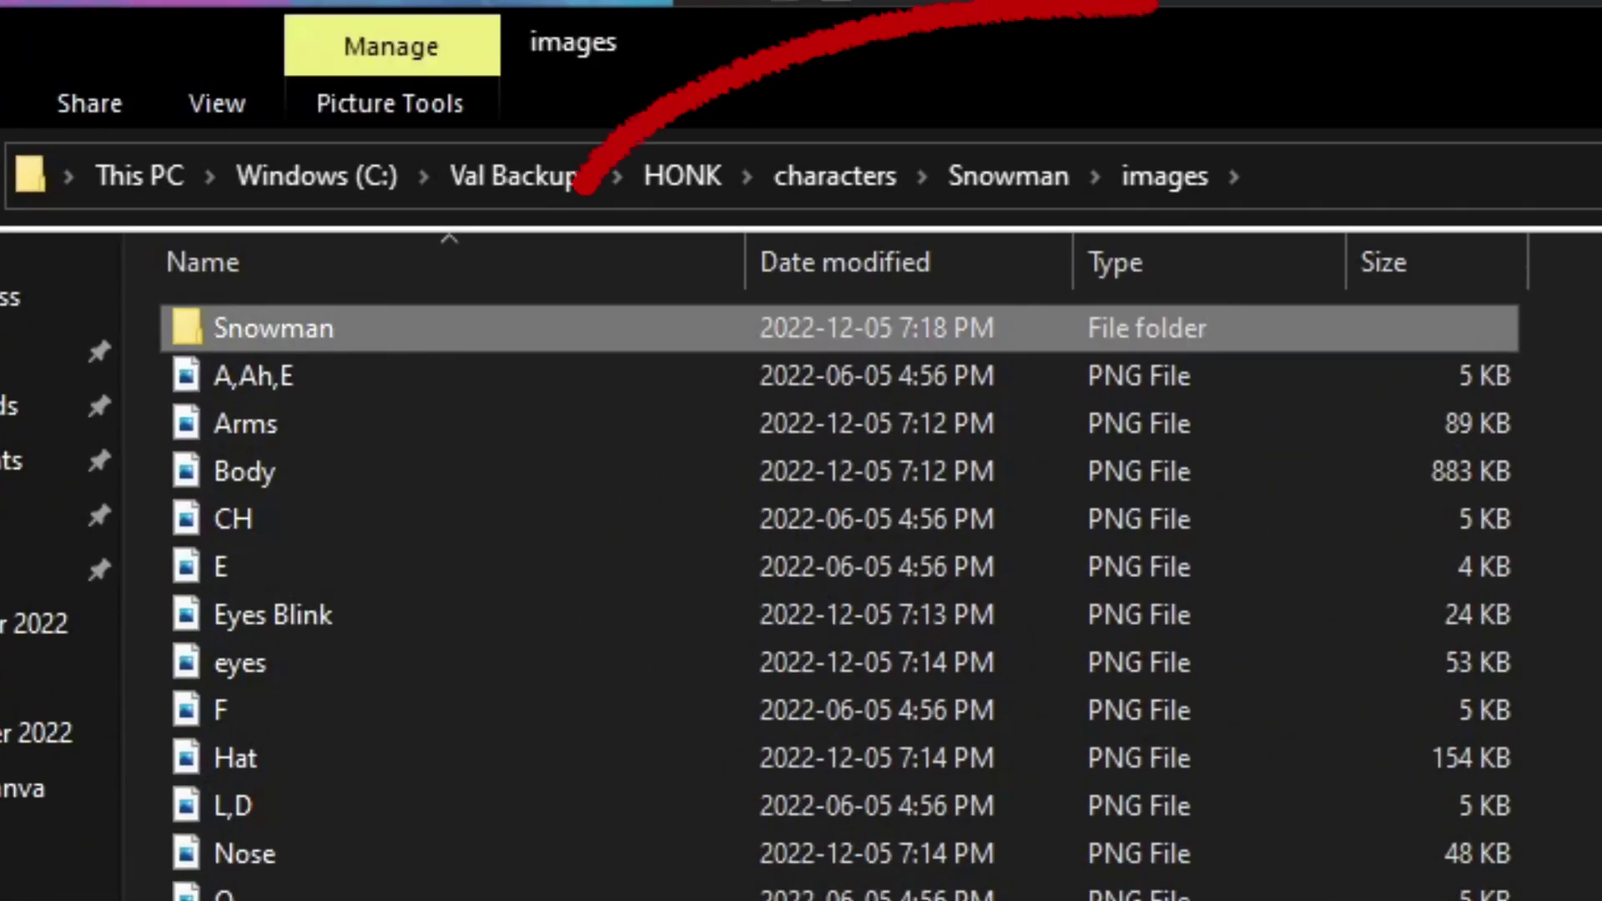
key(Delete)
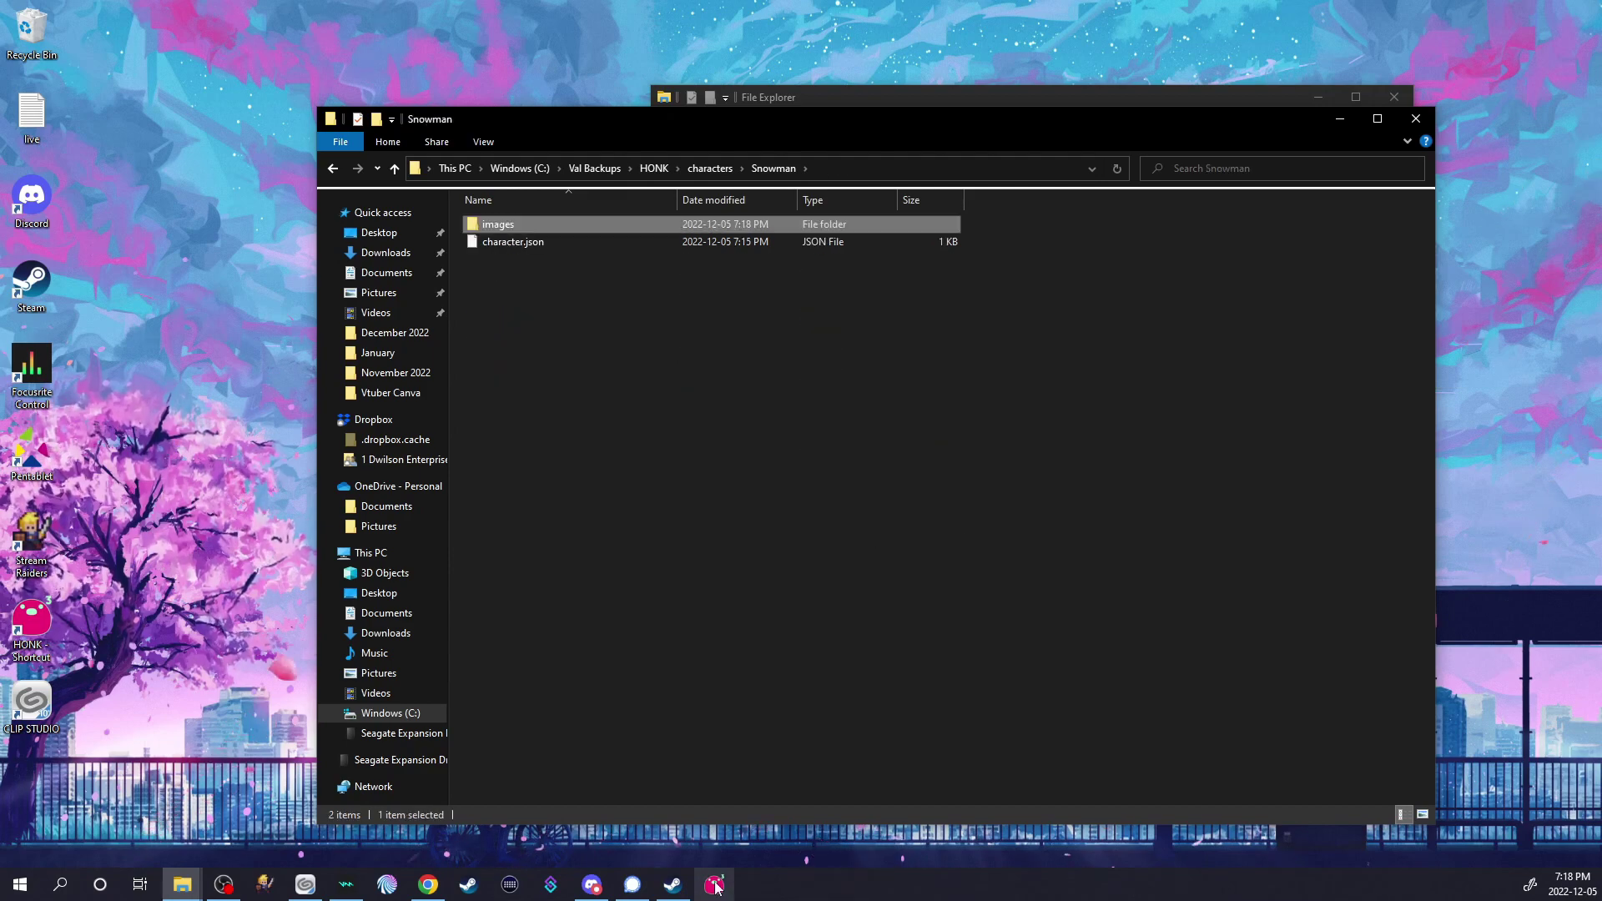
Switch to HONK and load the Snowman character
click(715, 885)
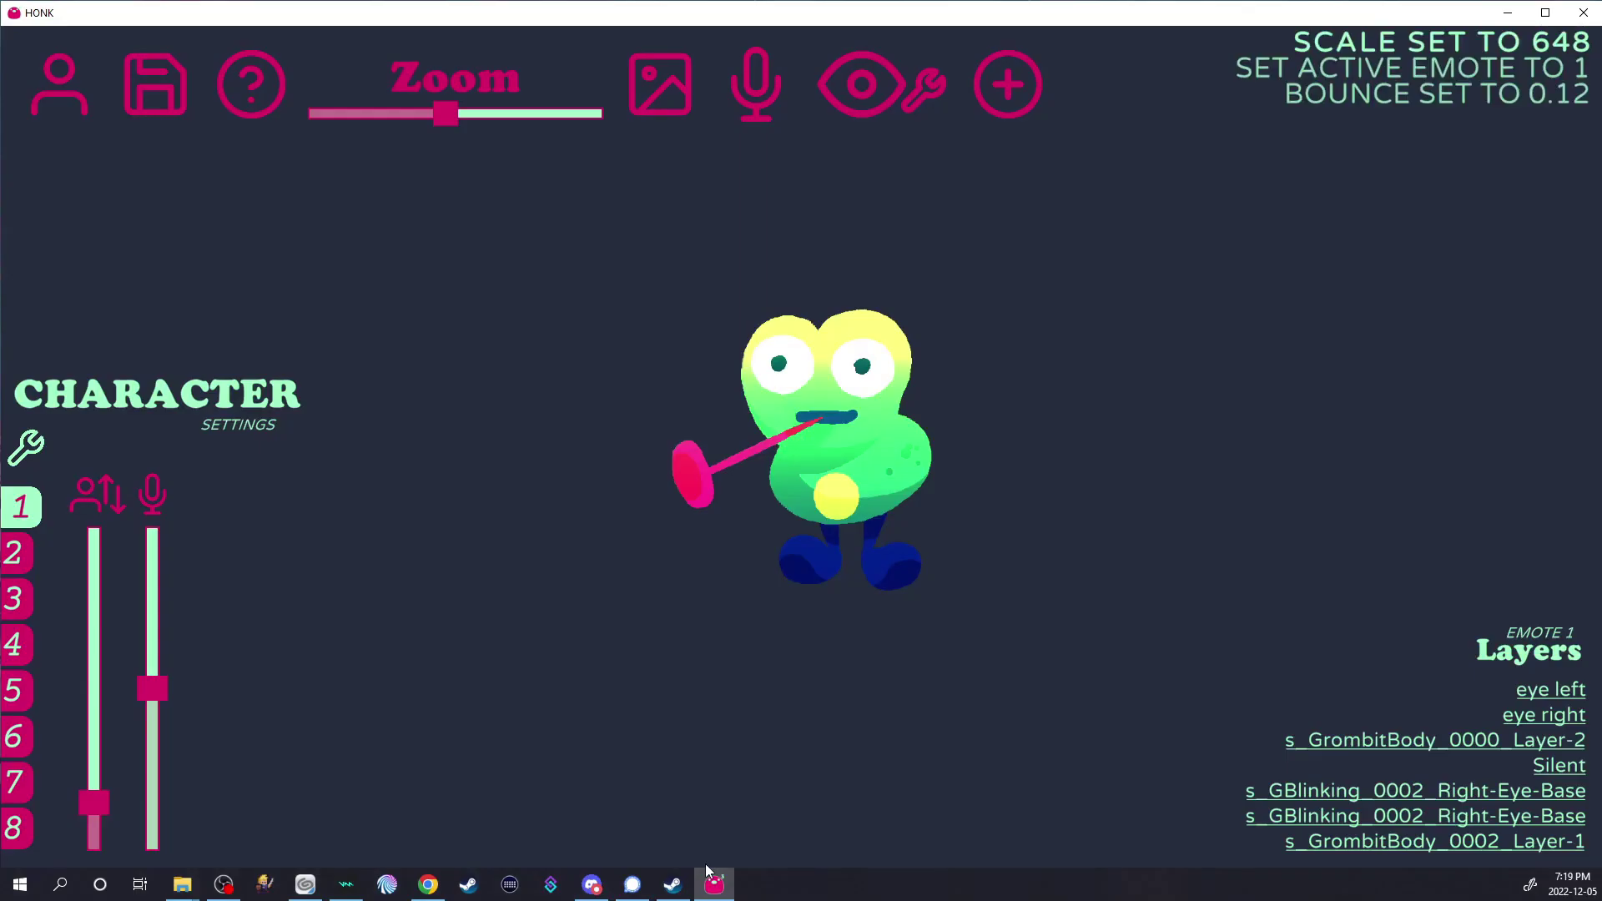
click(62, 92)
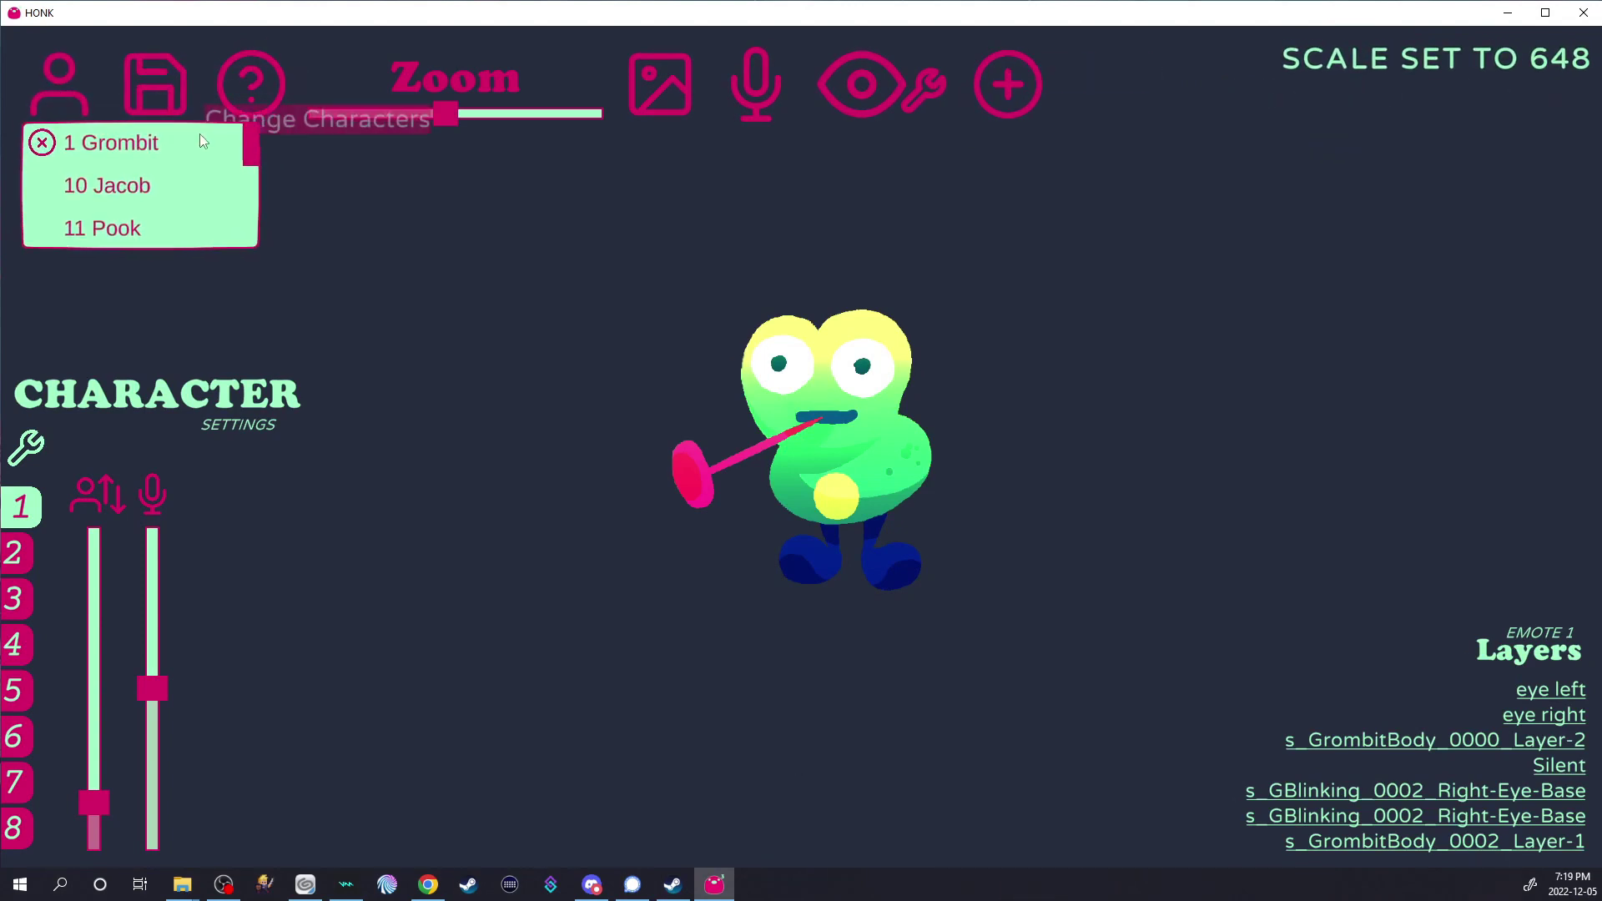
scroll(190, 201, down, 6)
click(189, 202)
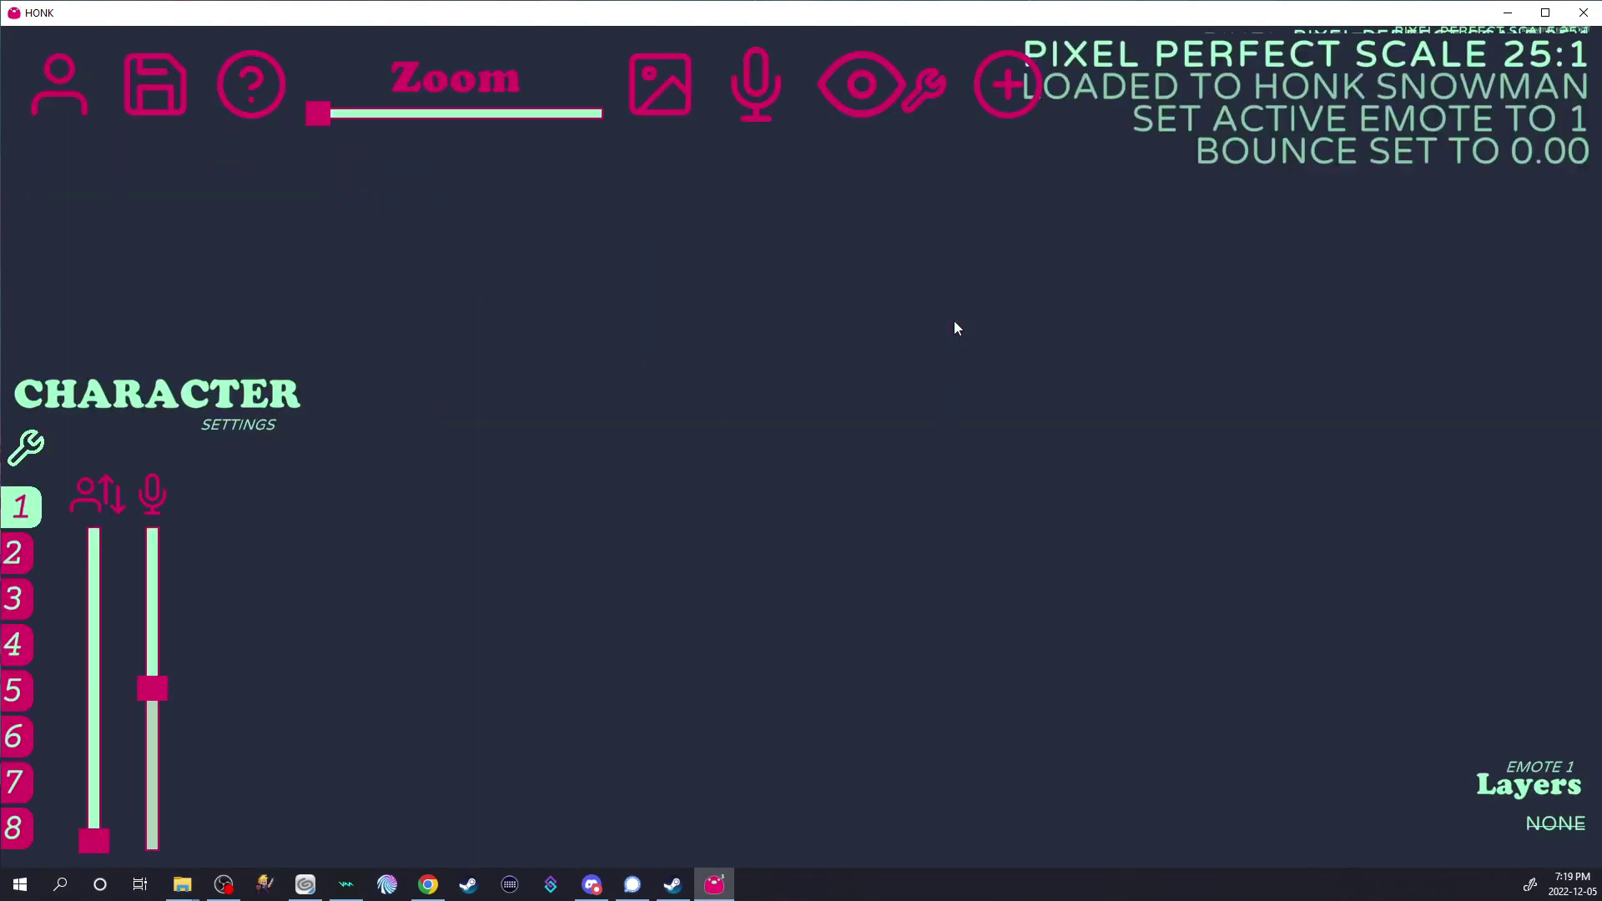
Add the Body image as a new element and adjust the zoom to a scale of about 783 to fit the snowman
click(1014, 108)
click(802, 314)
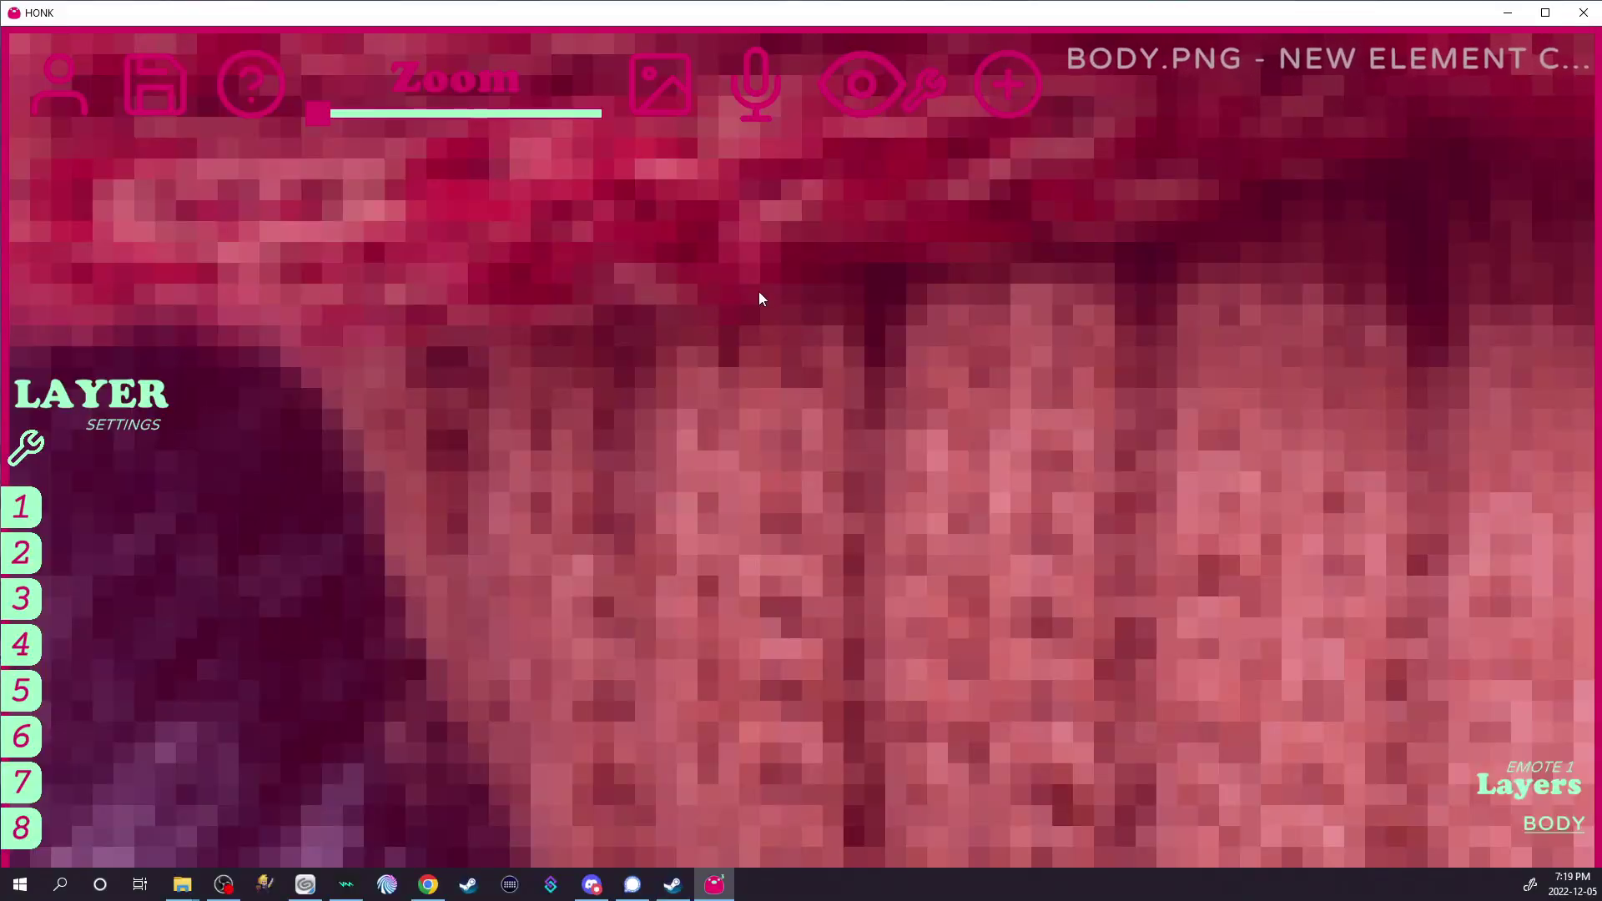
drag(327, 113, 459, 122)
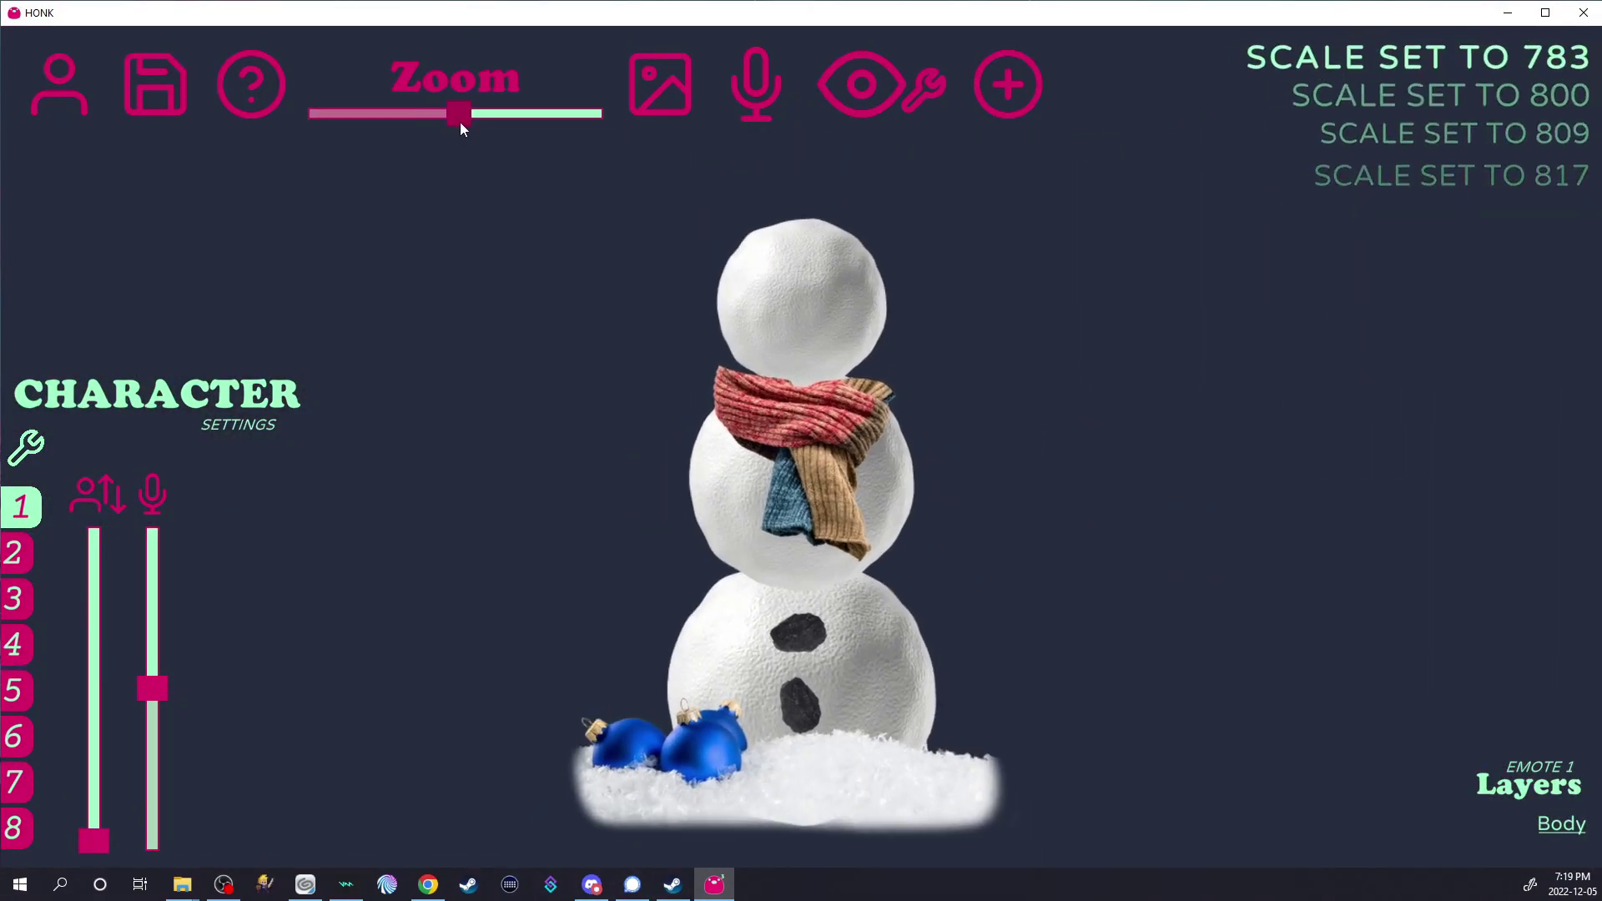
Add the Arms, eyes, Hat and Nose images as new elements of the character
click(1014, 87)
click(541, 229)
click(1011, 92)
click(559, 501)
click(1008, 84)
click(993, 479)
click(1004, 97)
scroll(1008, 468, down, 3)
click(317, 635)
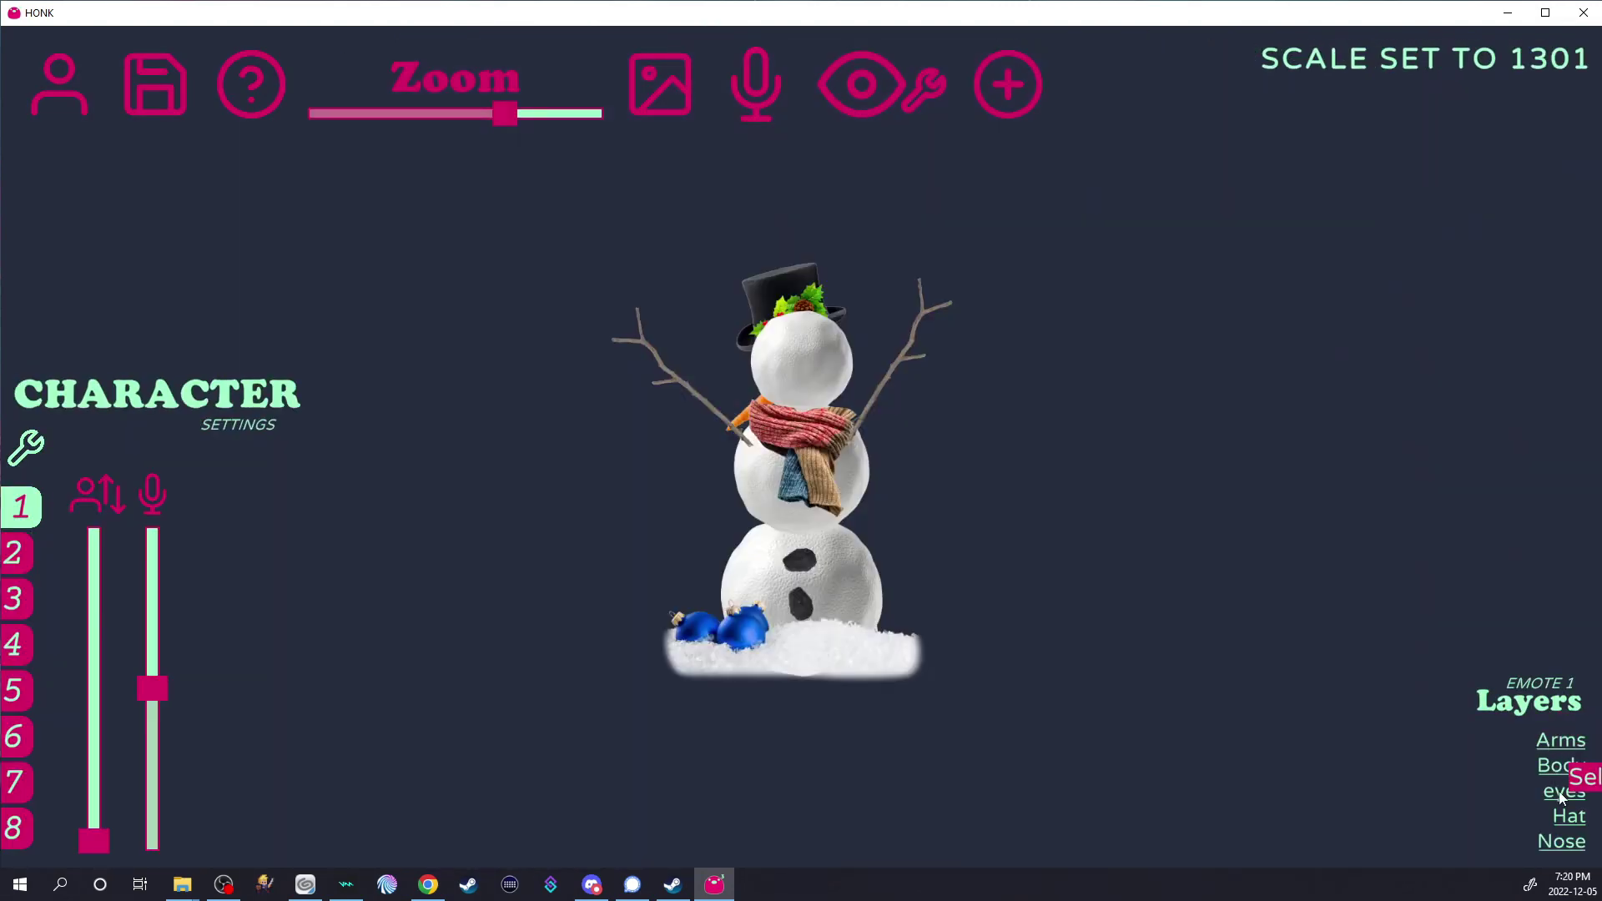
Set the eyes element's layer to 5
click(1561, 792)
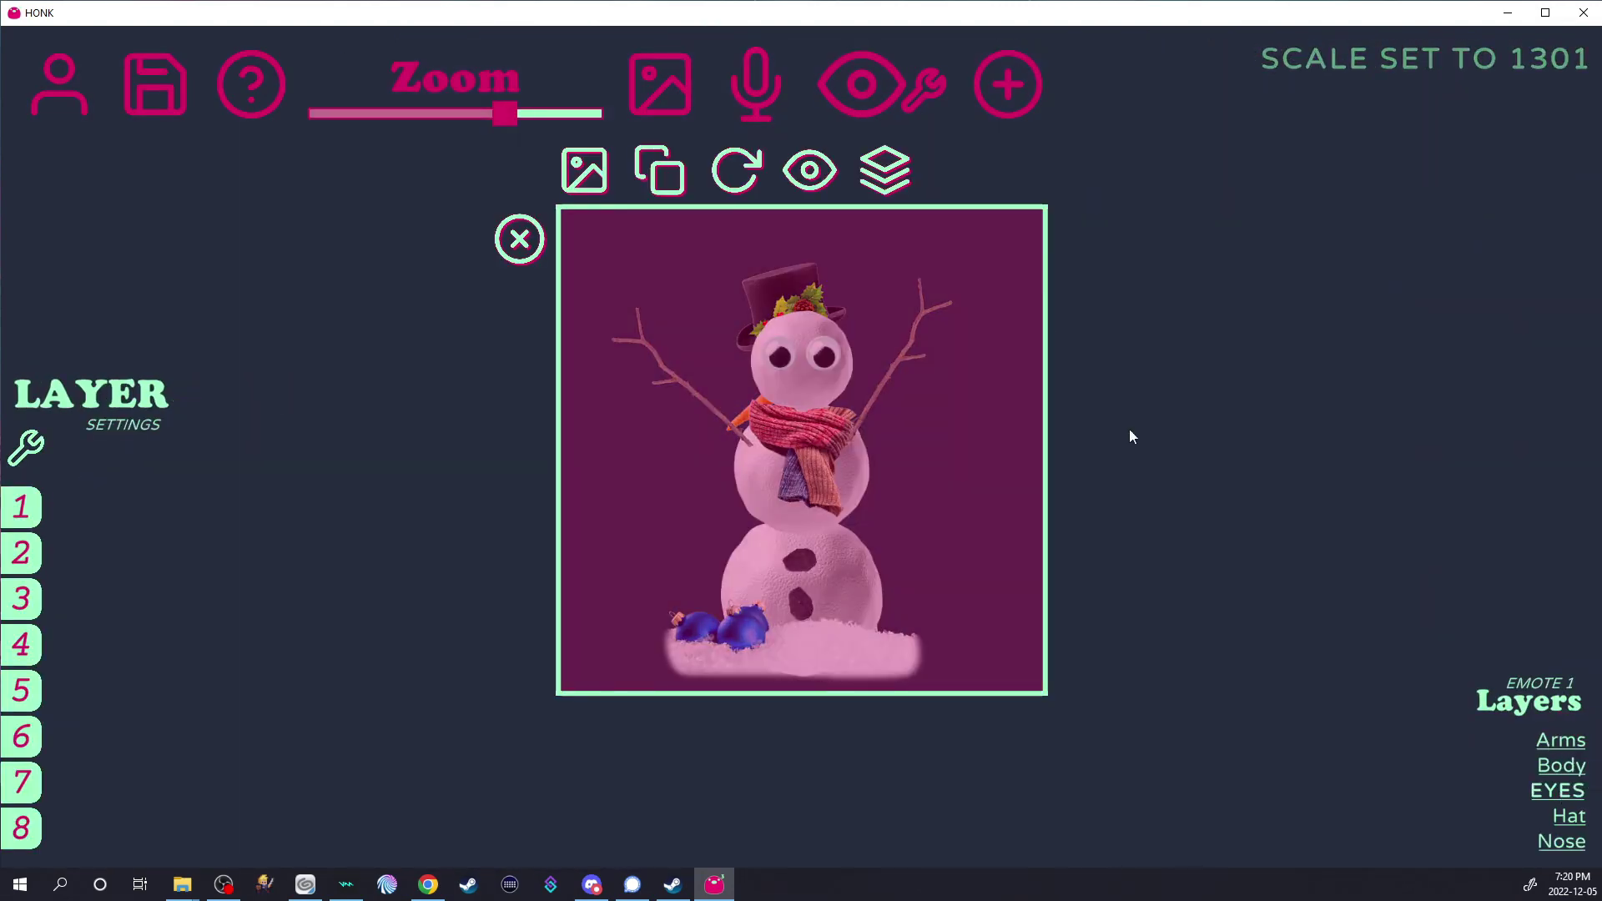
click(884, 170)
scroll(1018, 300, down, 3)
click(1018, 304)
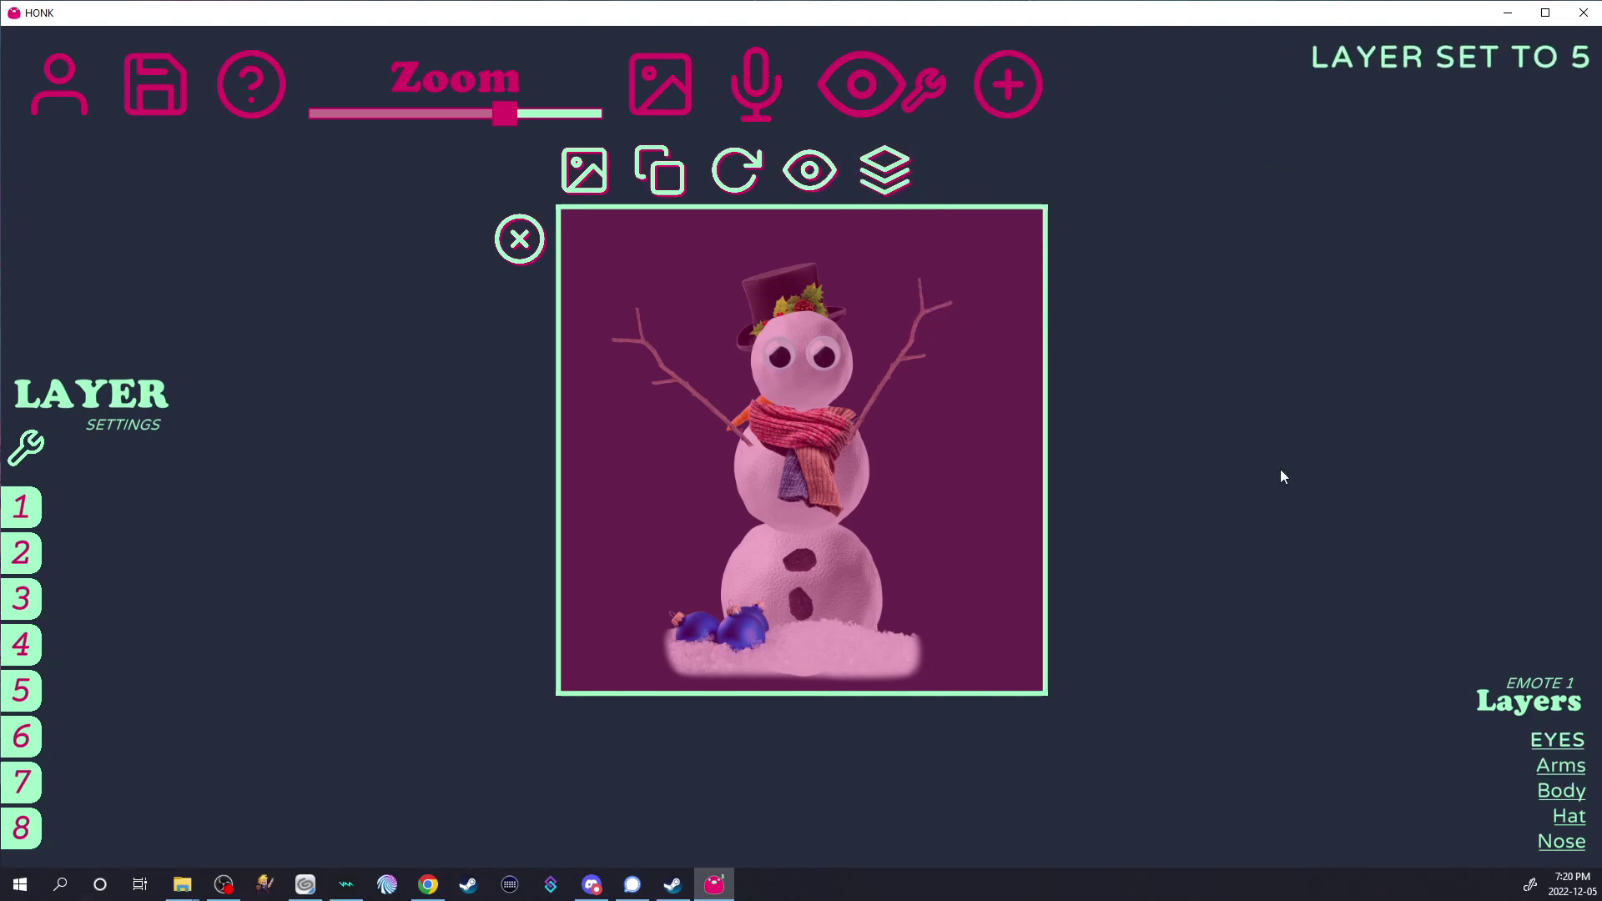
Raise the Hat element's layer above the arms and body
click(1570, 822)
click(885, 169)
scroll(960, 275, down, 3)
click(958, 305)
Set the Nose element's layer to 5
click(1561, 841)
click(885, 169)
scroll(1019, 233, down, 3)
click(1063, 305)
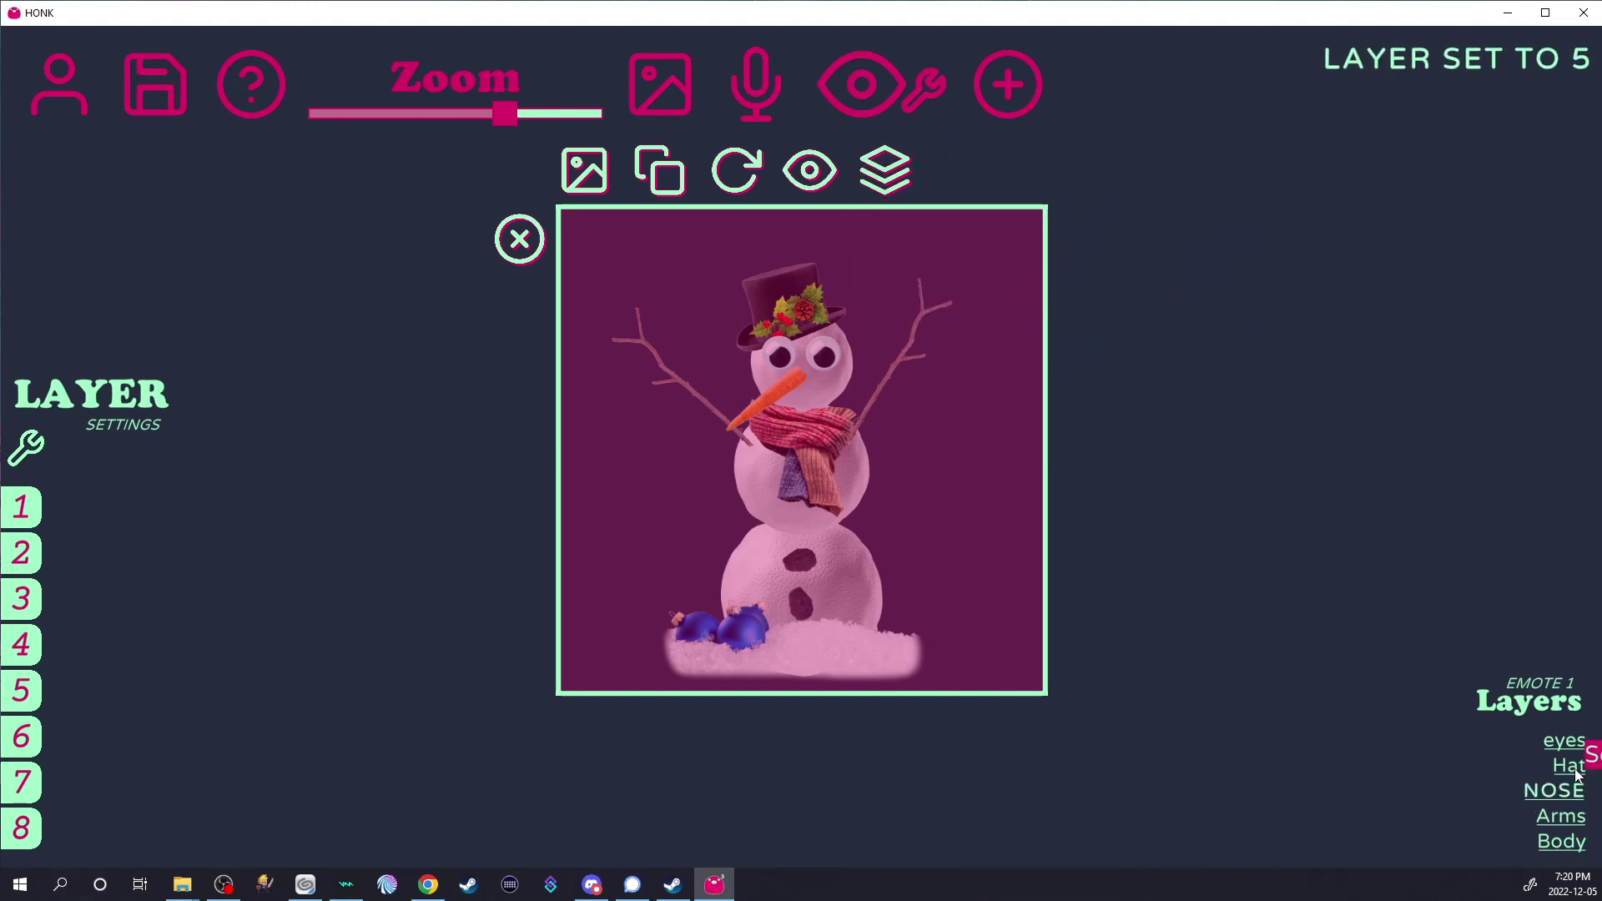
Set the Nose element's layer to 4
click(895, 185)
scroll(960, 250, down, 3)
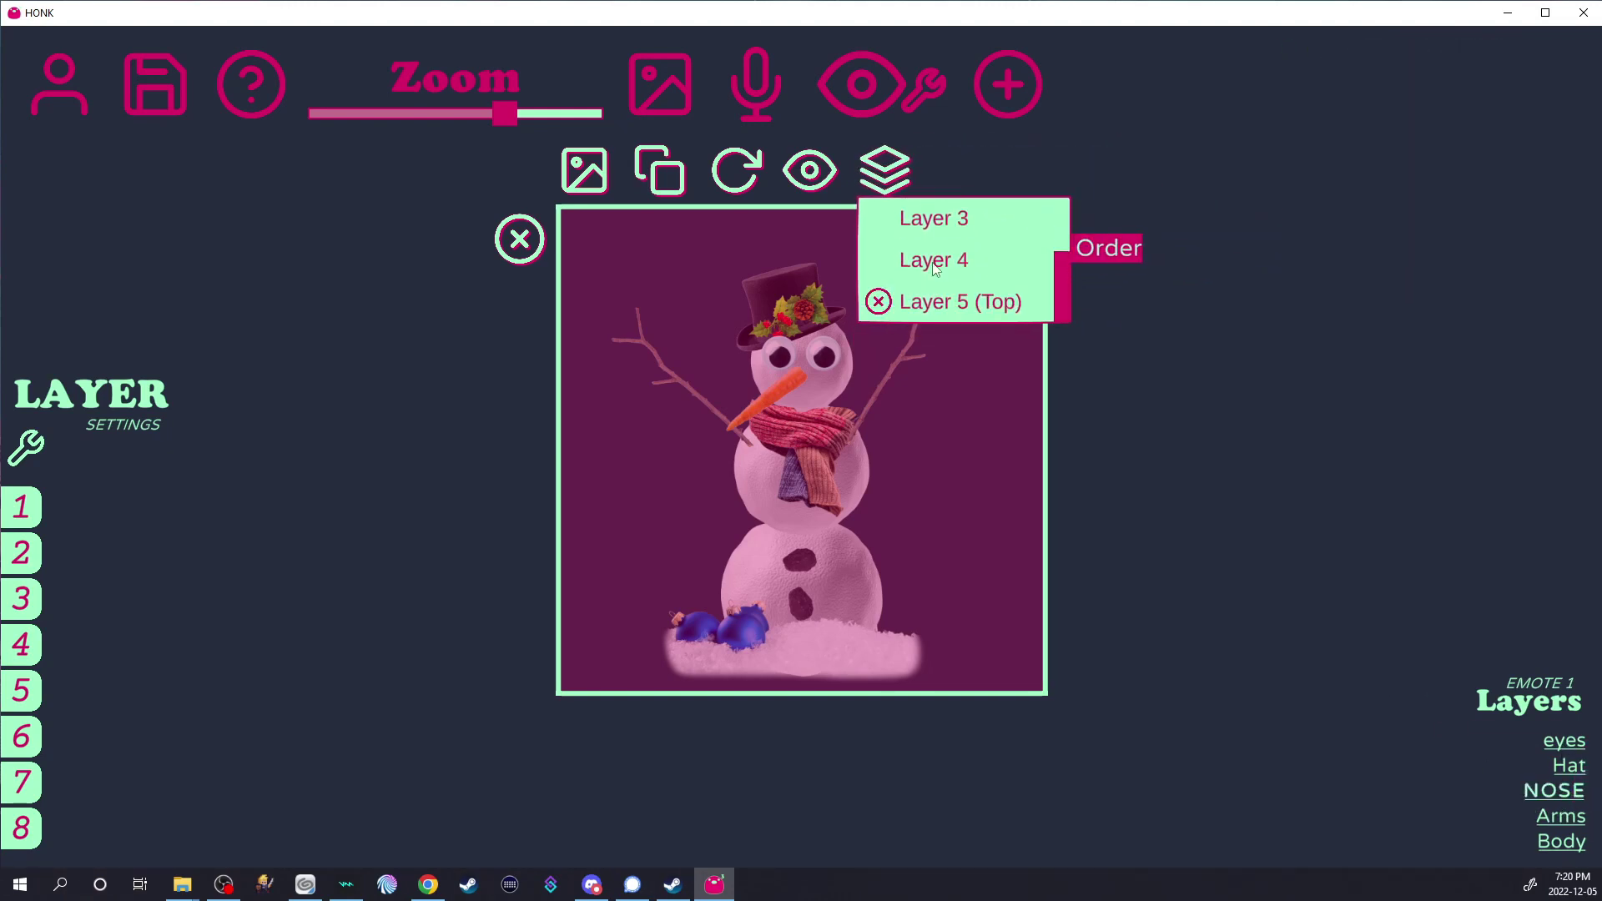
click(933, 260)
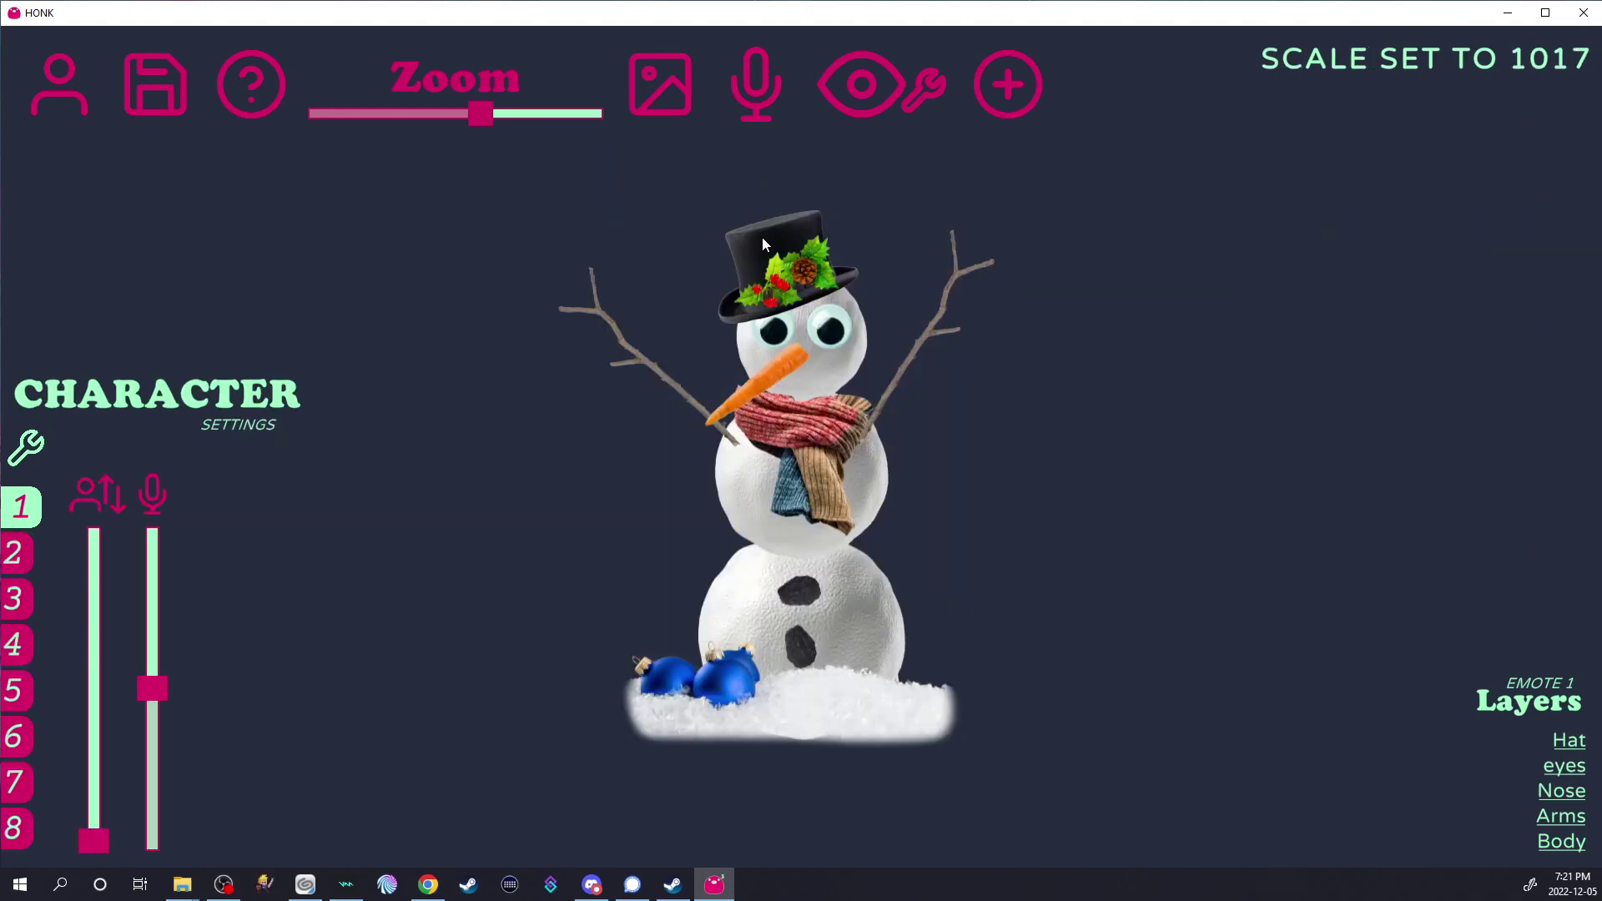
Add Silent.png as a new element and position it as the mouth on the snowman's face, just under the nose
click(1007, 74)
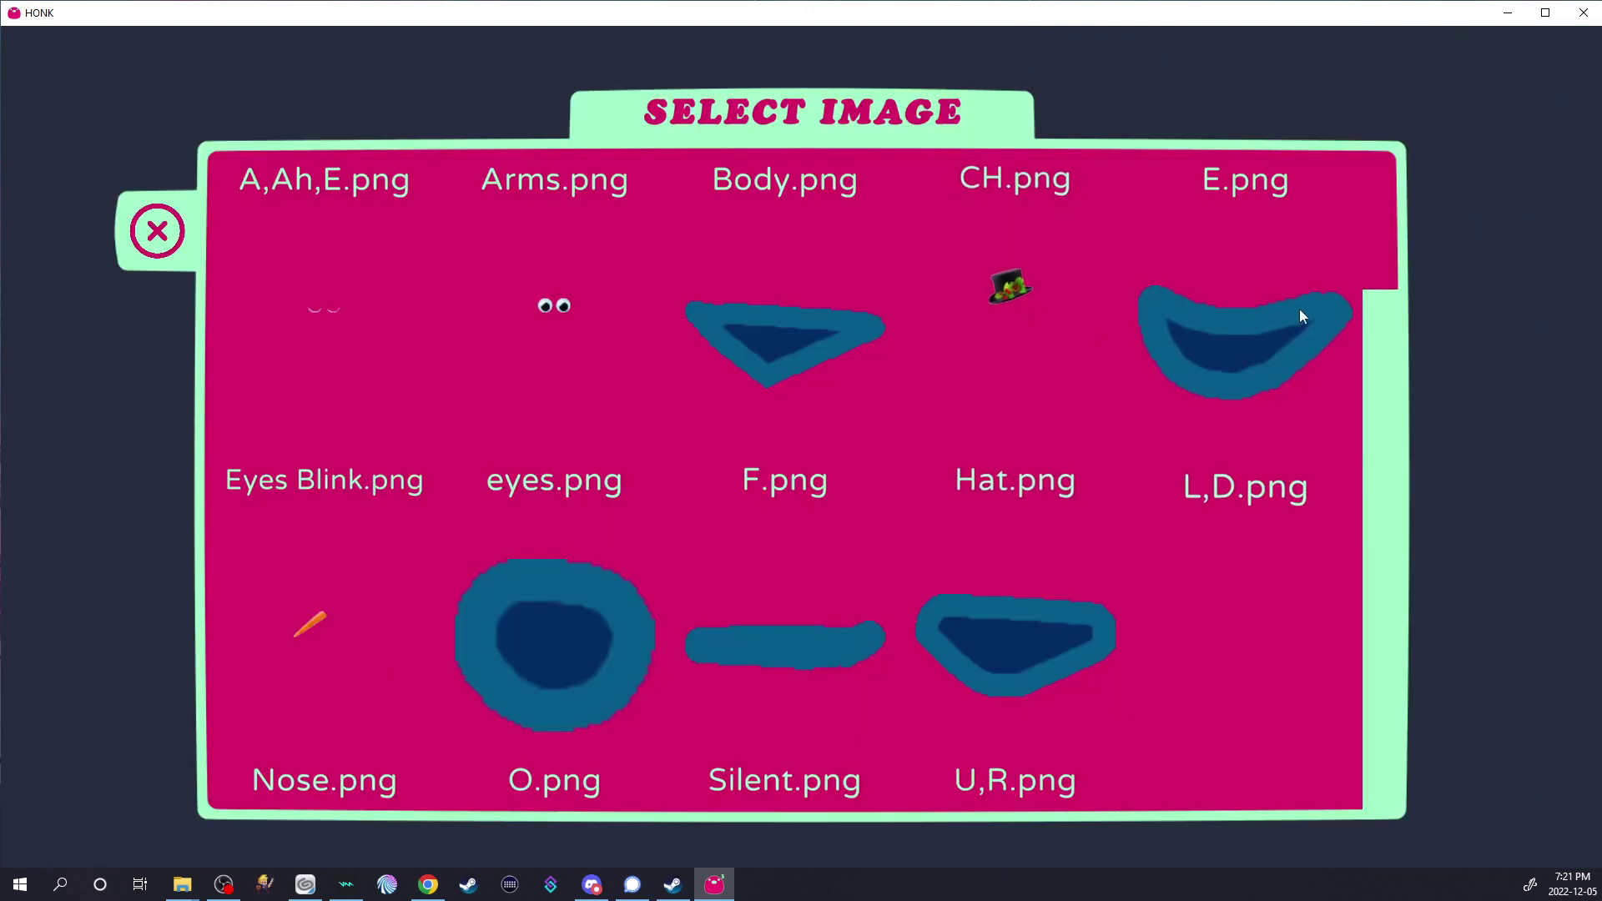
click(755, 627)
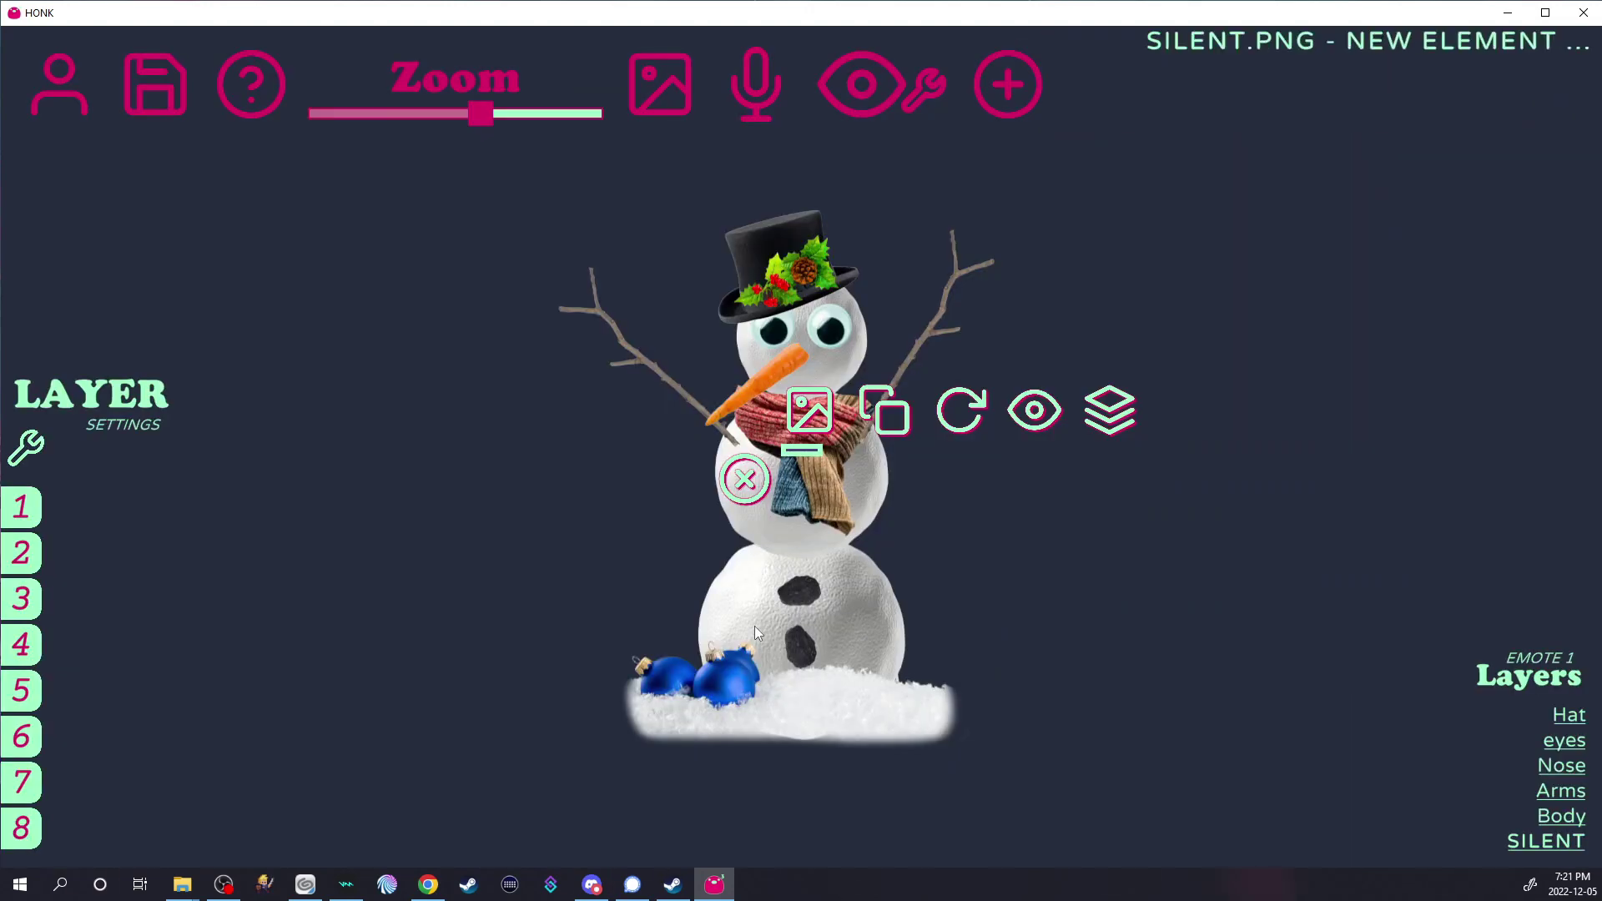
drag(804, 449, 808, 377)
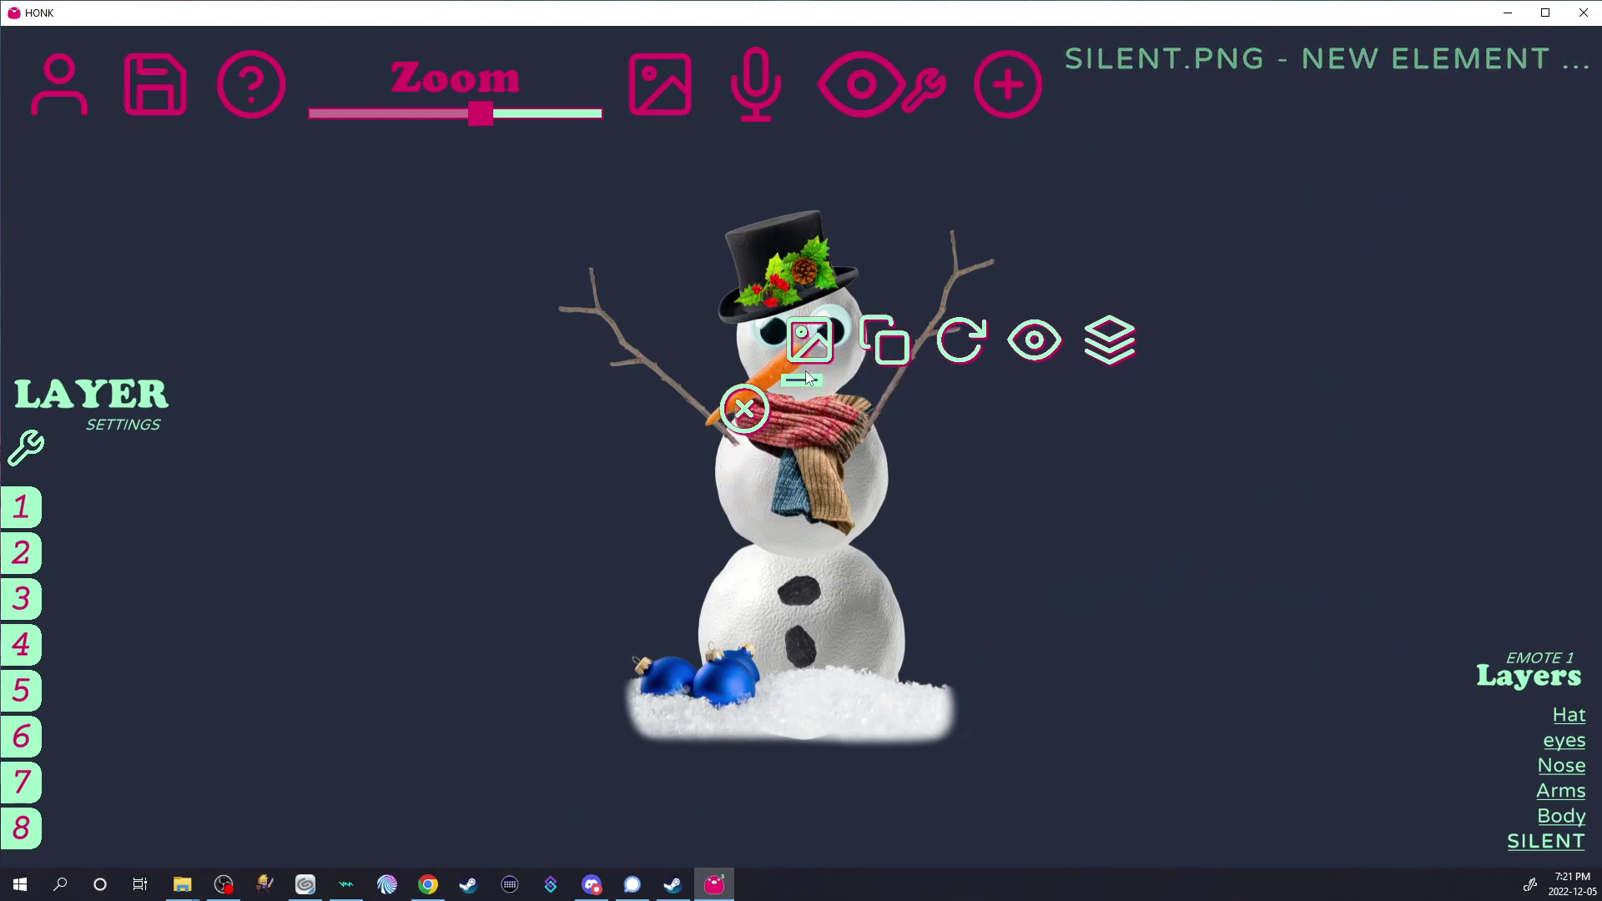
Assign mouth images, including E.png and O.png, to the Silent element's speech sprites, starting with P B M
click(809, 340)
scroll(669, 578, up, 5)
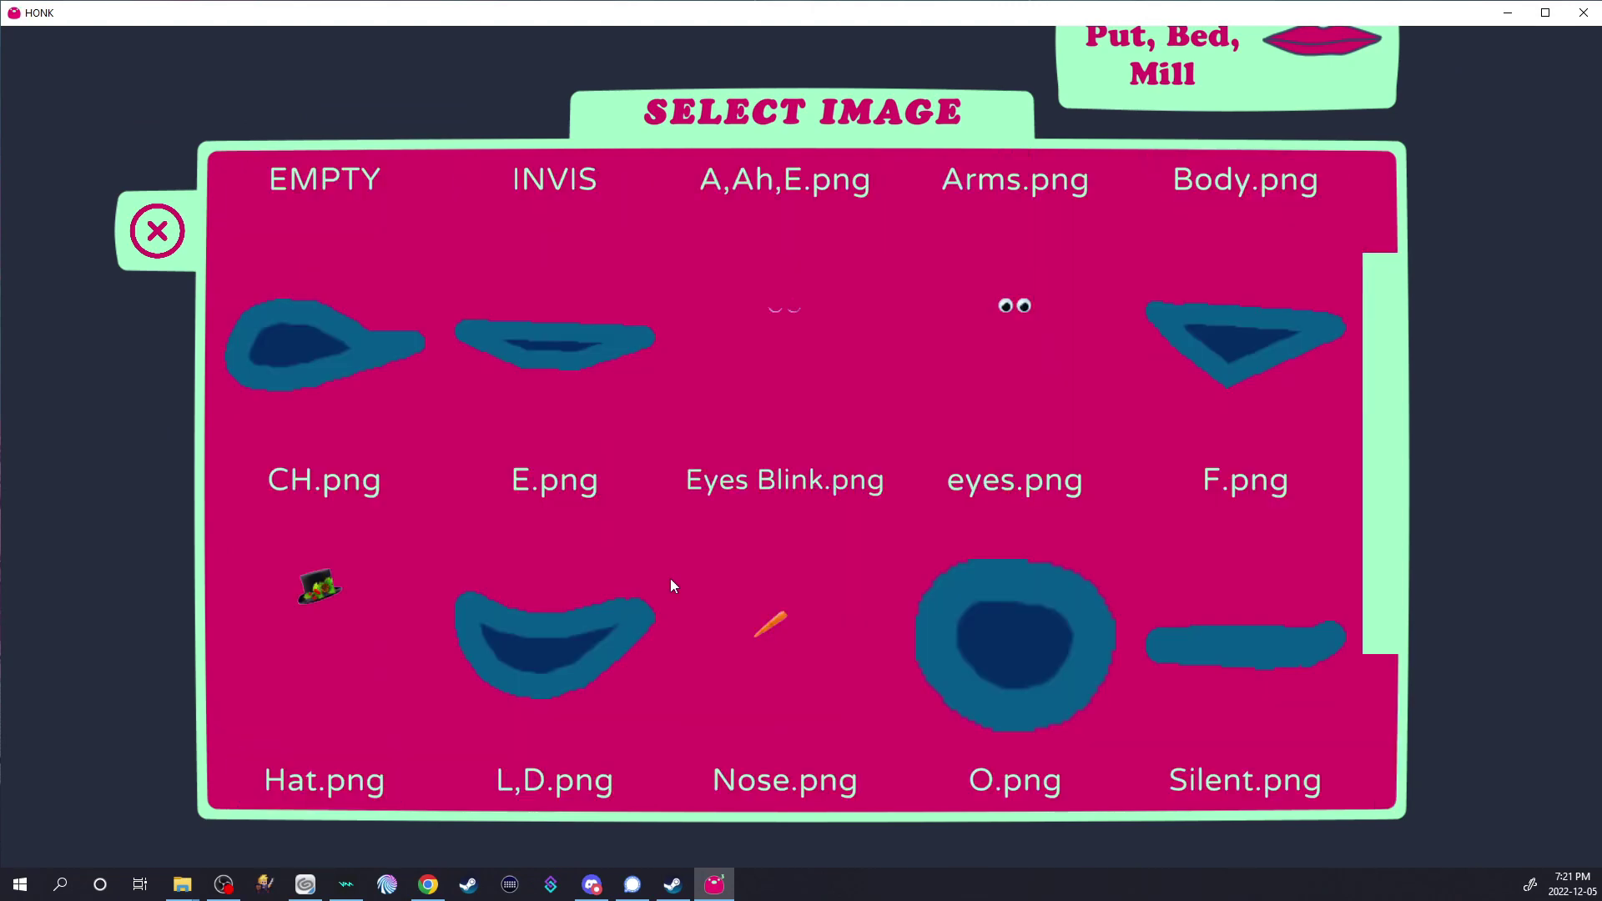
click(671, 578)
click(673, 576)
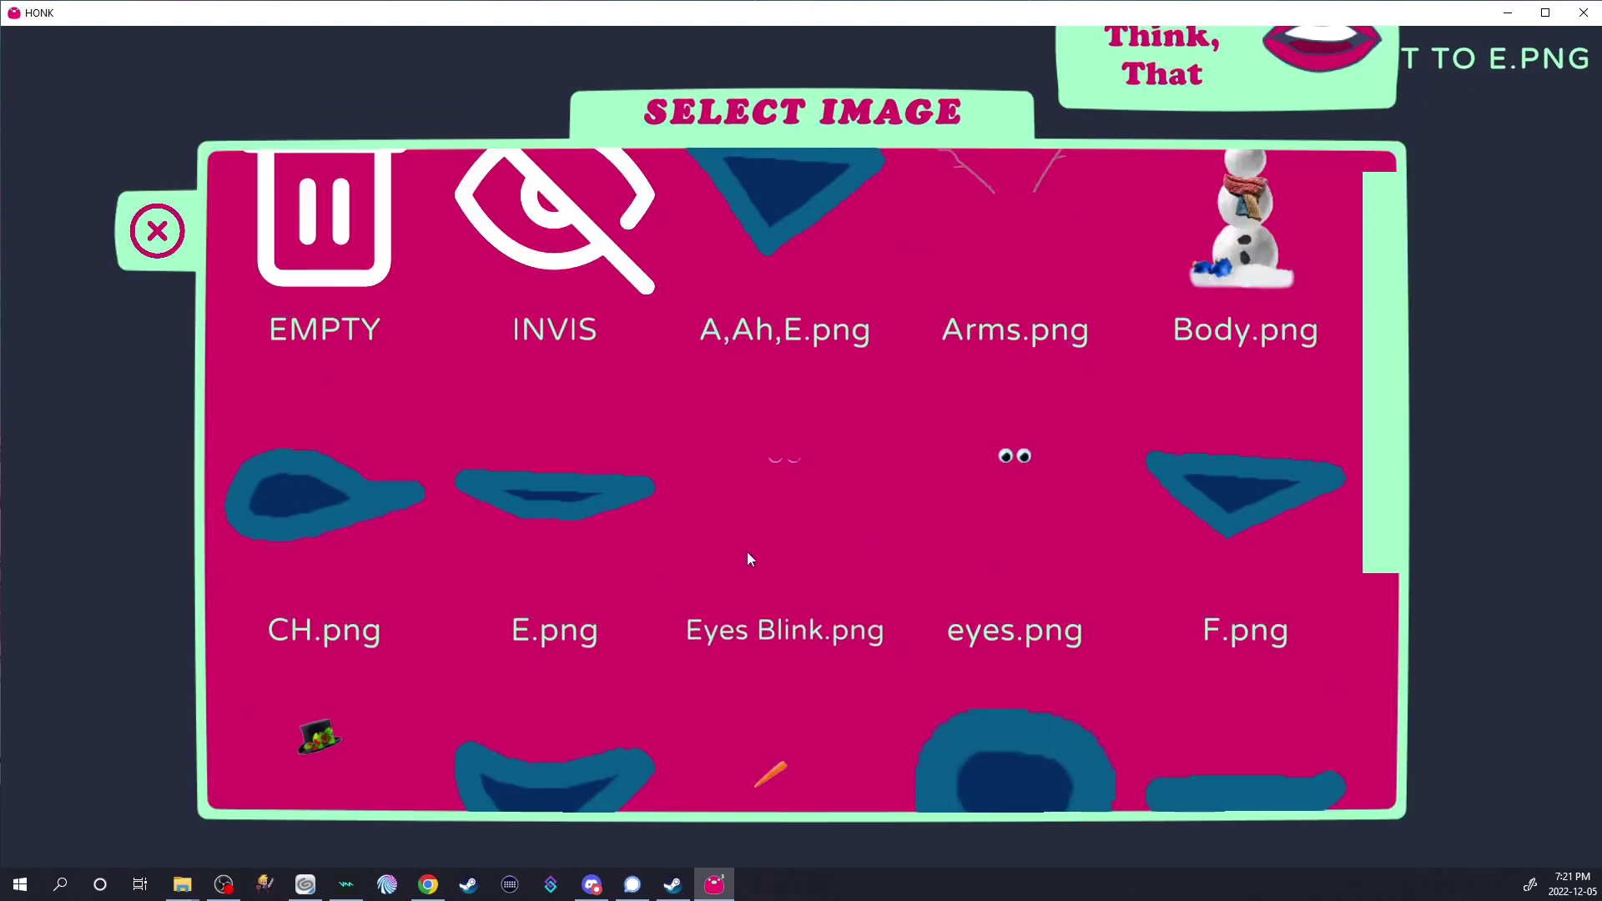
scroll(748, 554, down, 2)
click(748, 553)
scroll(903, 584, down, 5)
click(785, 580)
scroll(863, 614, down, 3)
scroll(921, 628, down, 3)
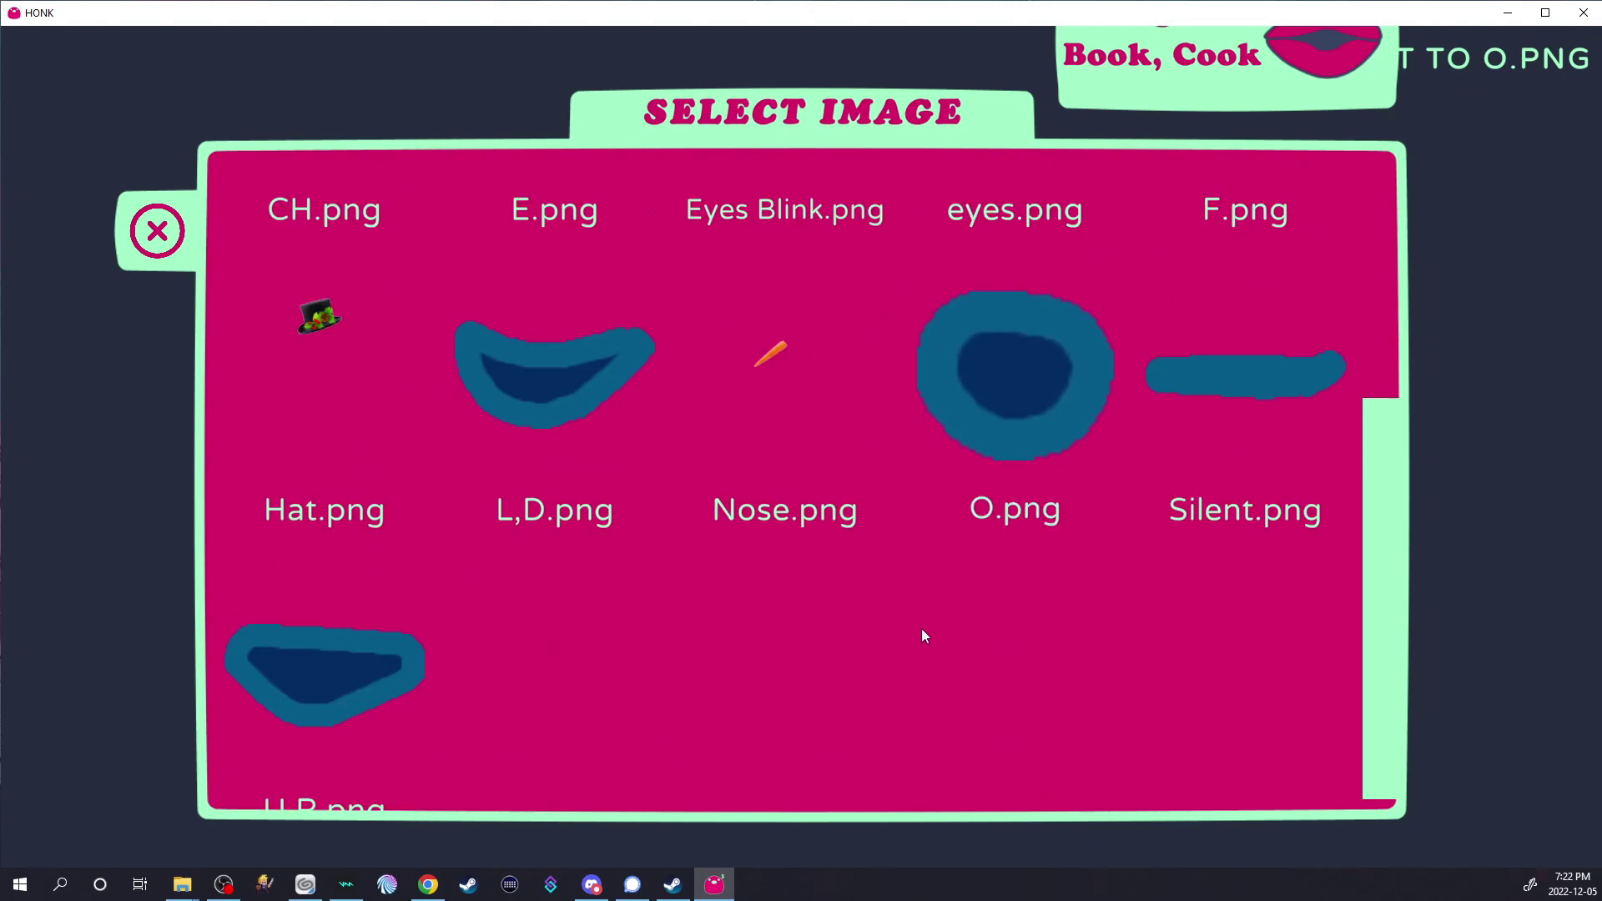
click(921, 628)
scroll(886, 561, up, 4)
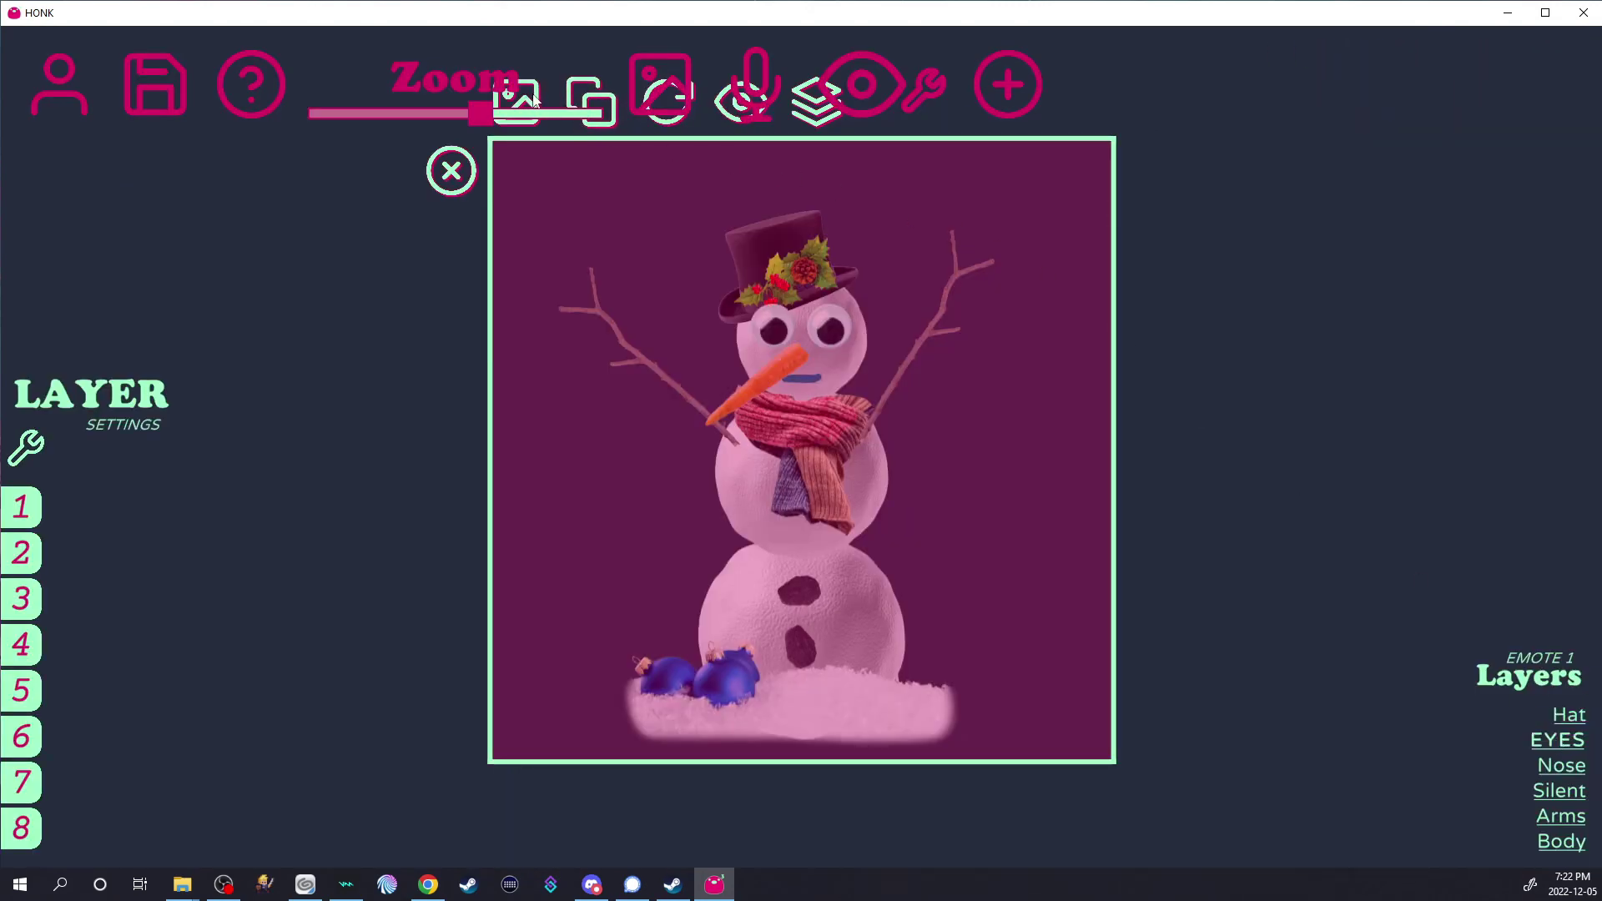
Set the eyes element's Blink image to Eyes Blink.png and close its layer configuration
click(520, 131)
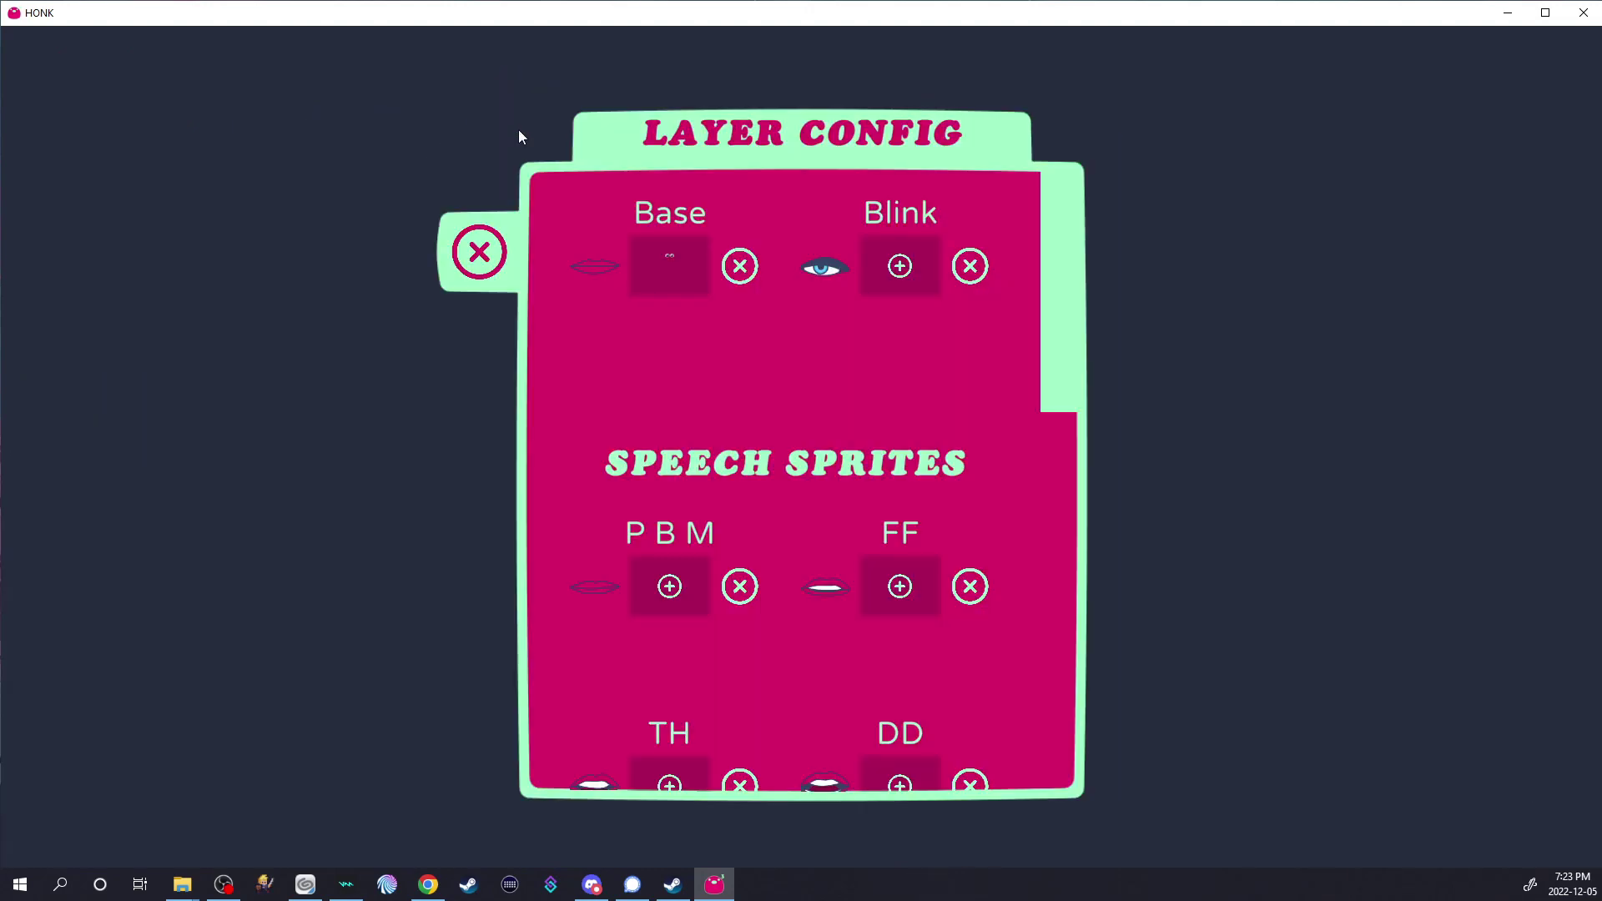
click(916, 263)
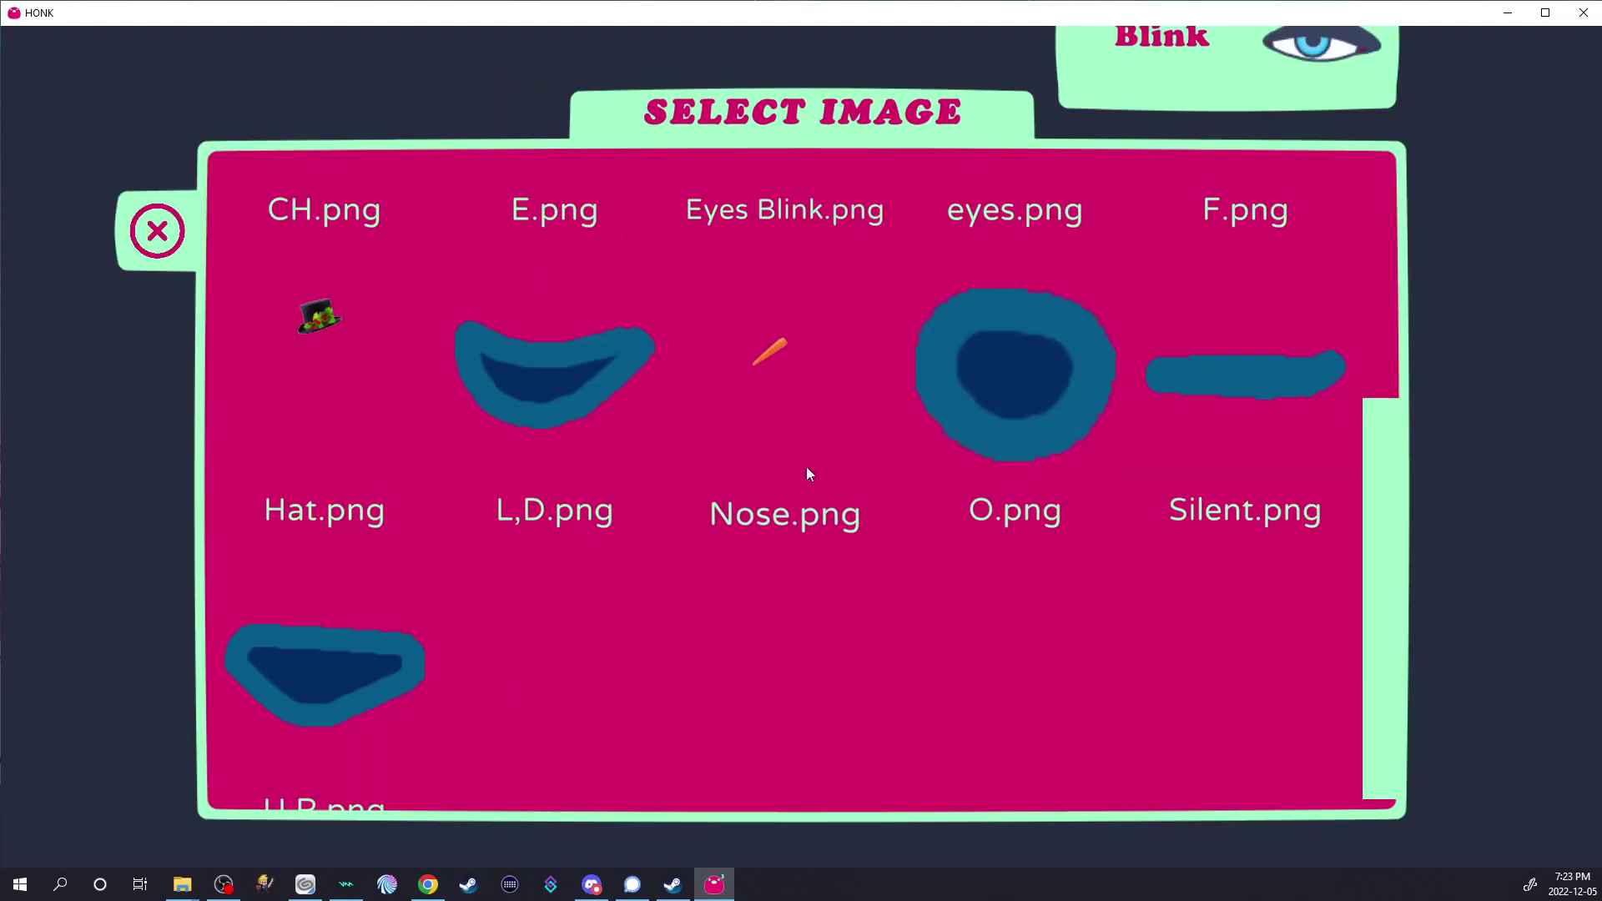
scroll(804, 468, up, 4)
click(791, 386)
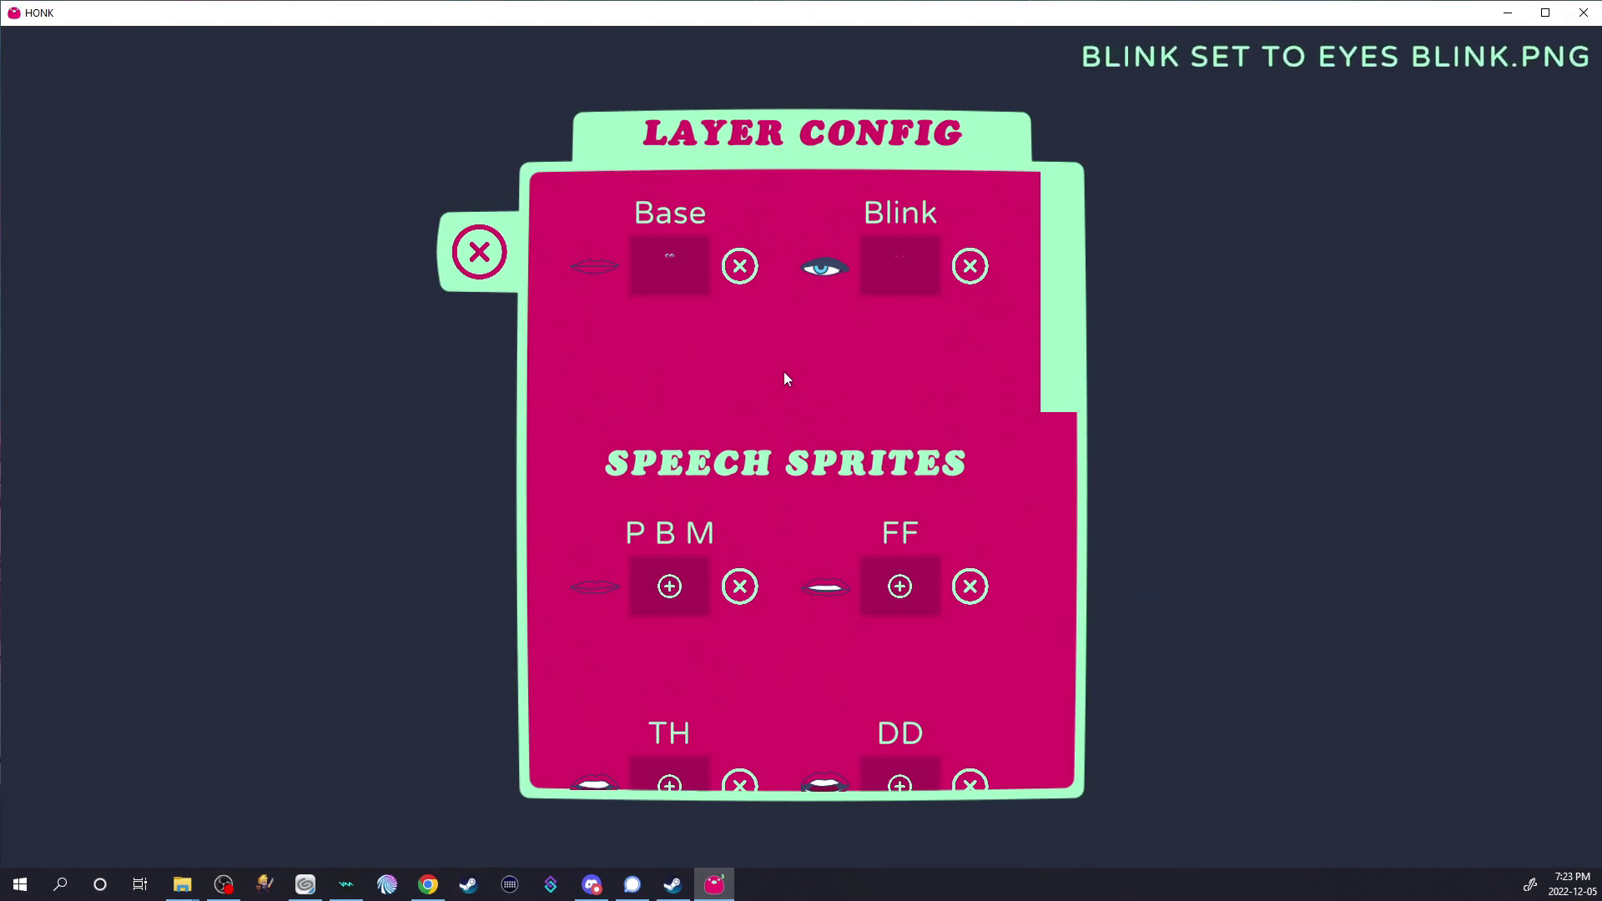
click(477, 254)
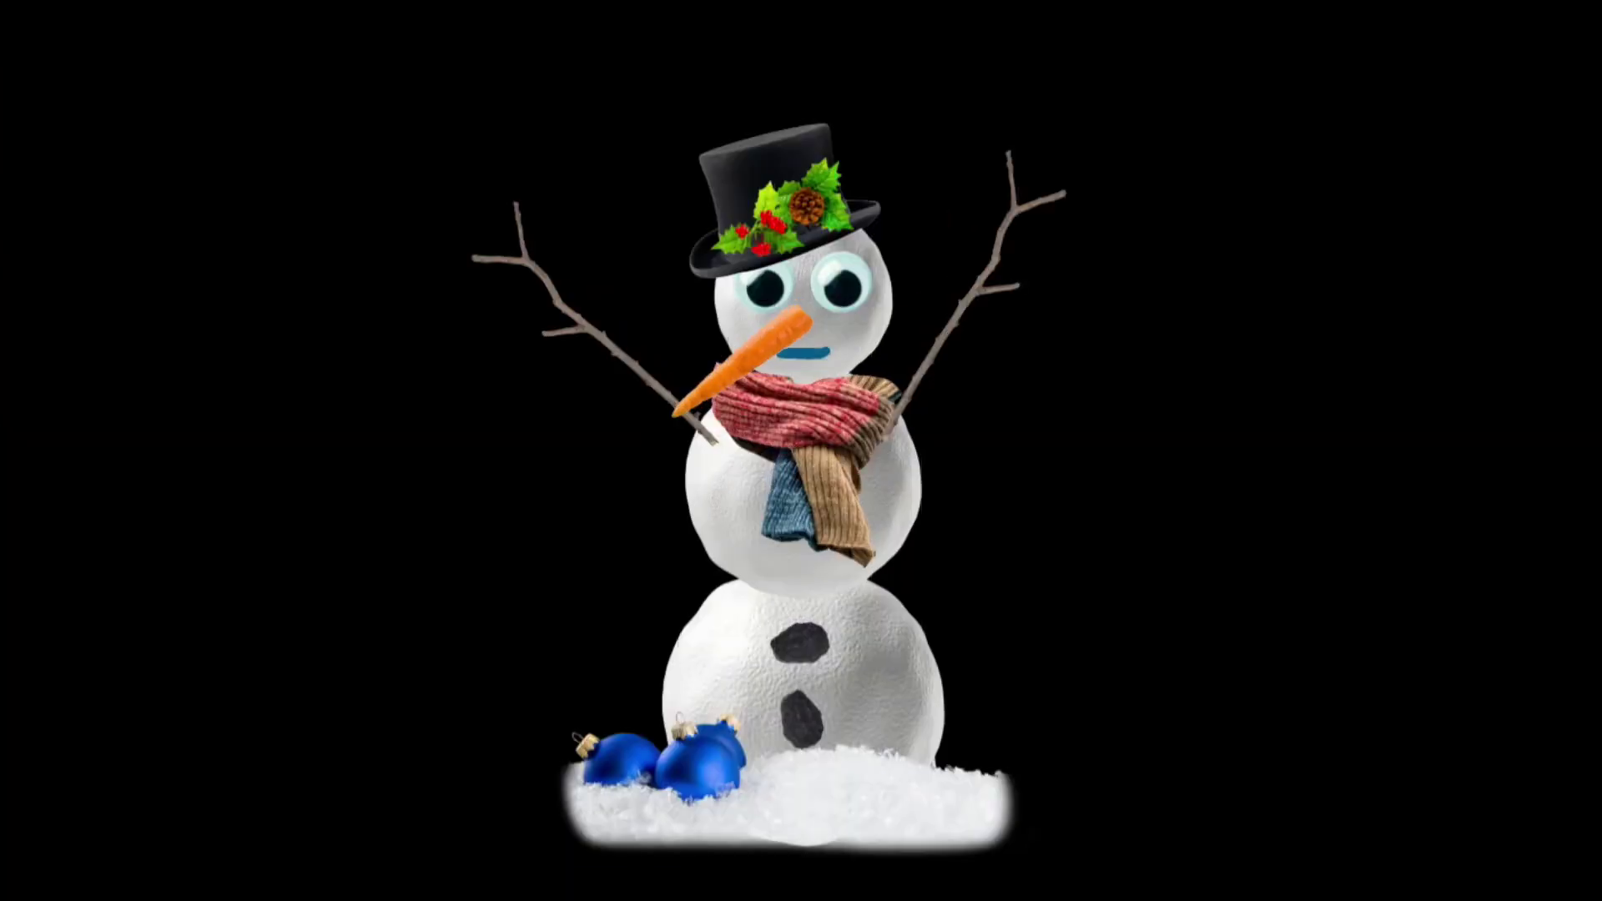
Set the eyes element to Look box and raise its look distance slightly above the minimum
click(1554, 745)
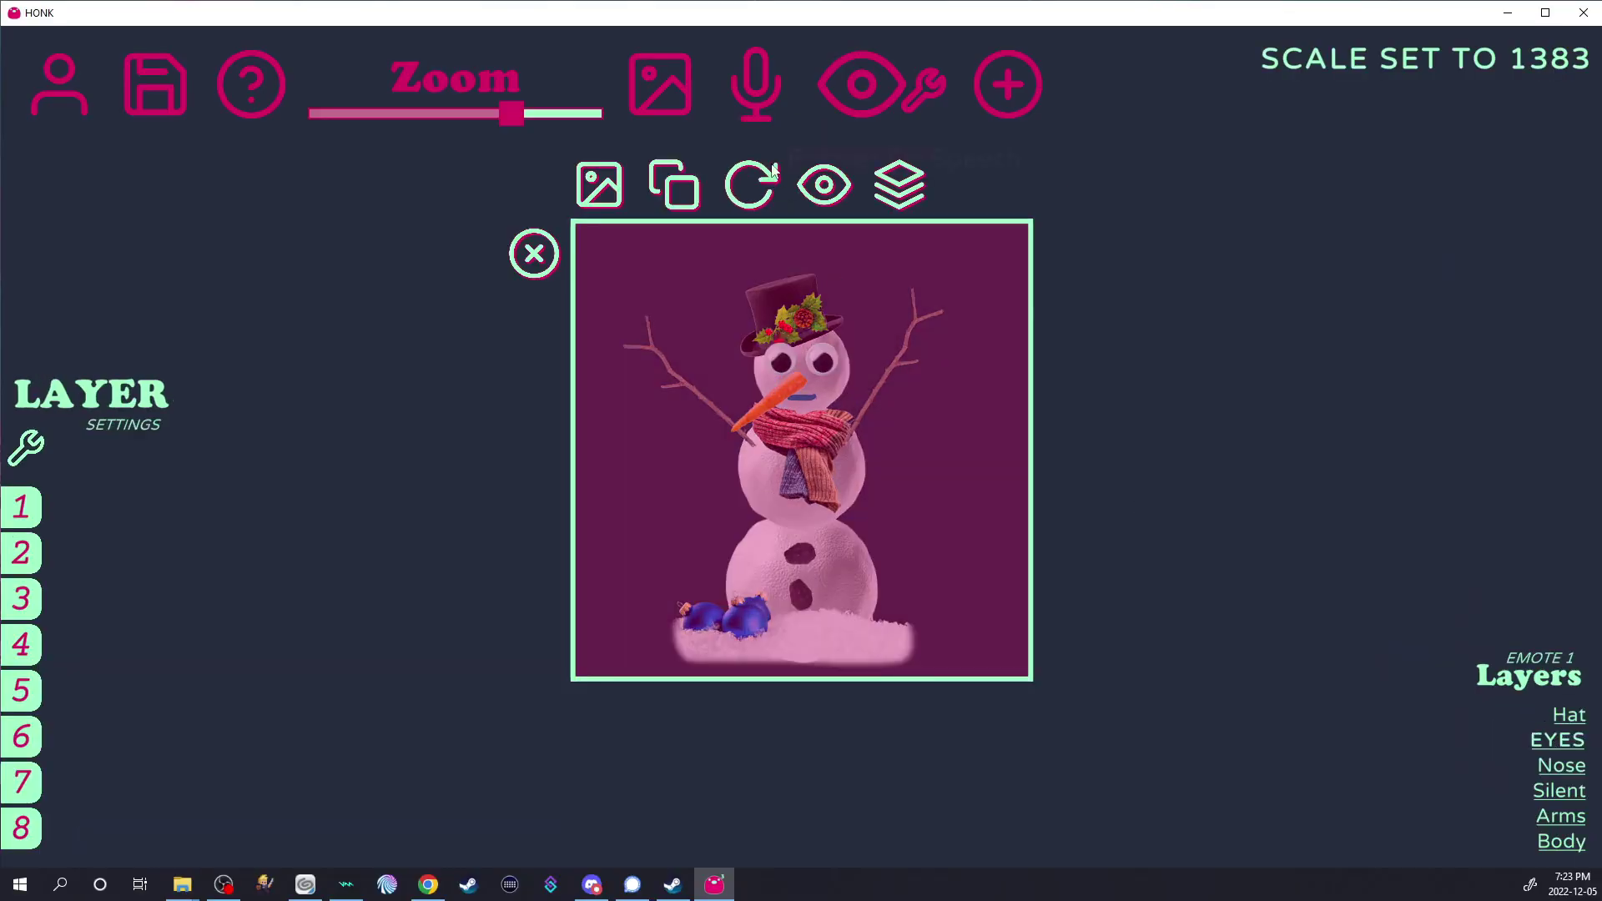
click(826, 185)
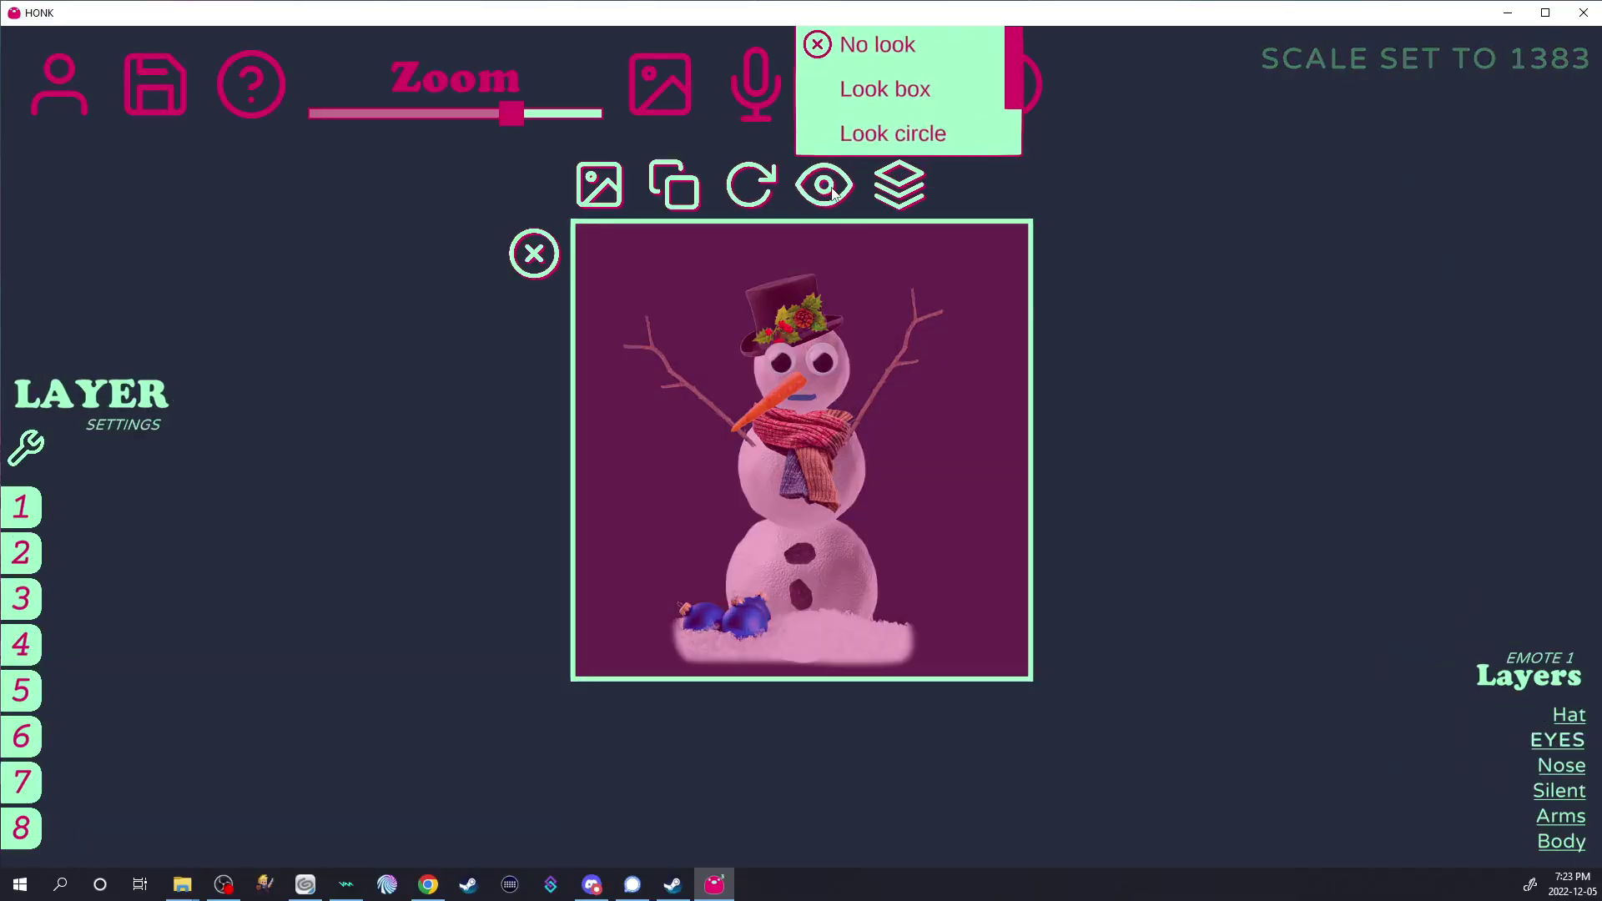
click(890, 97)
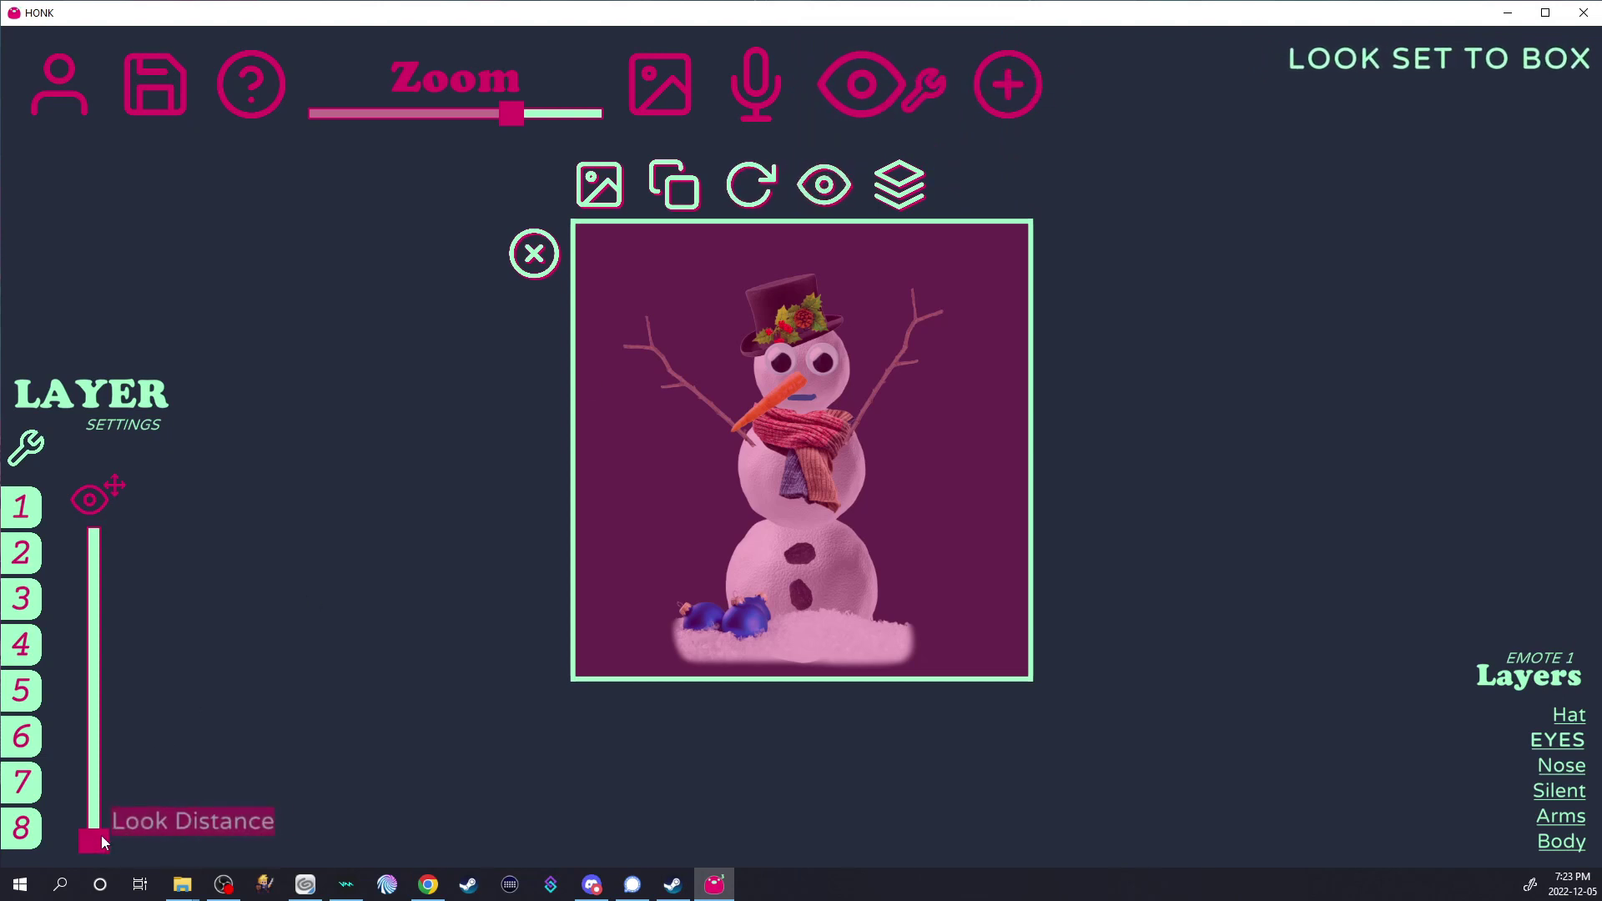
drag(102, 834, 103, 827)
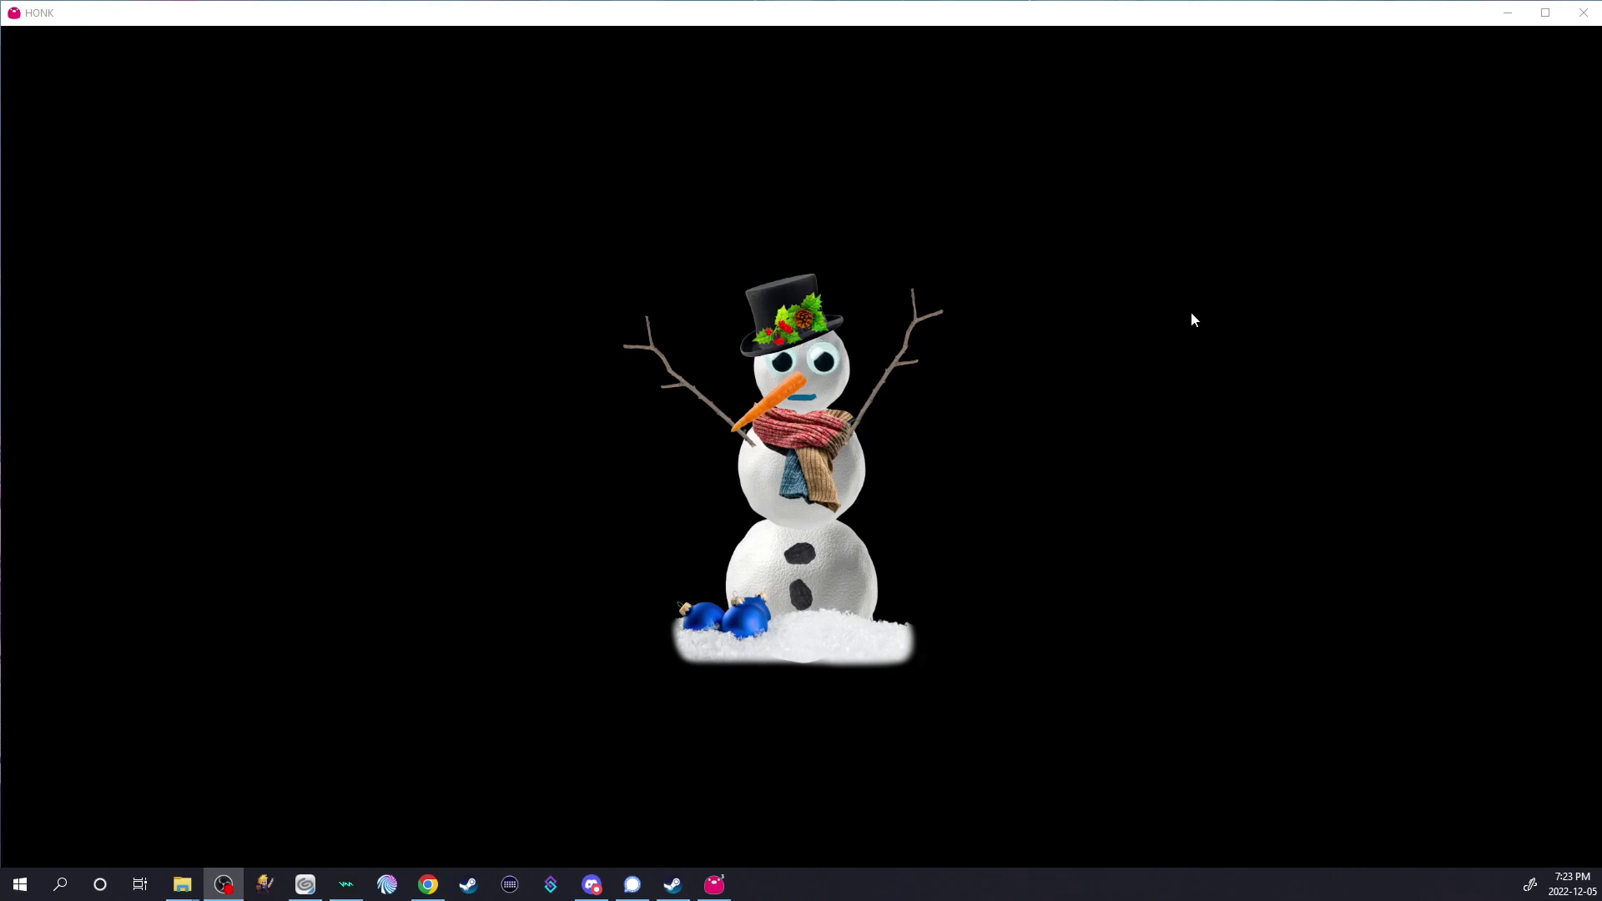
click(1226, 665)
Set the Nose element's speech rotation to Tiny Bit and place its rotation pivot at the carrot's thick end
click(1561, 773)
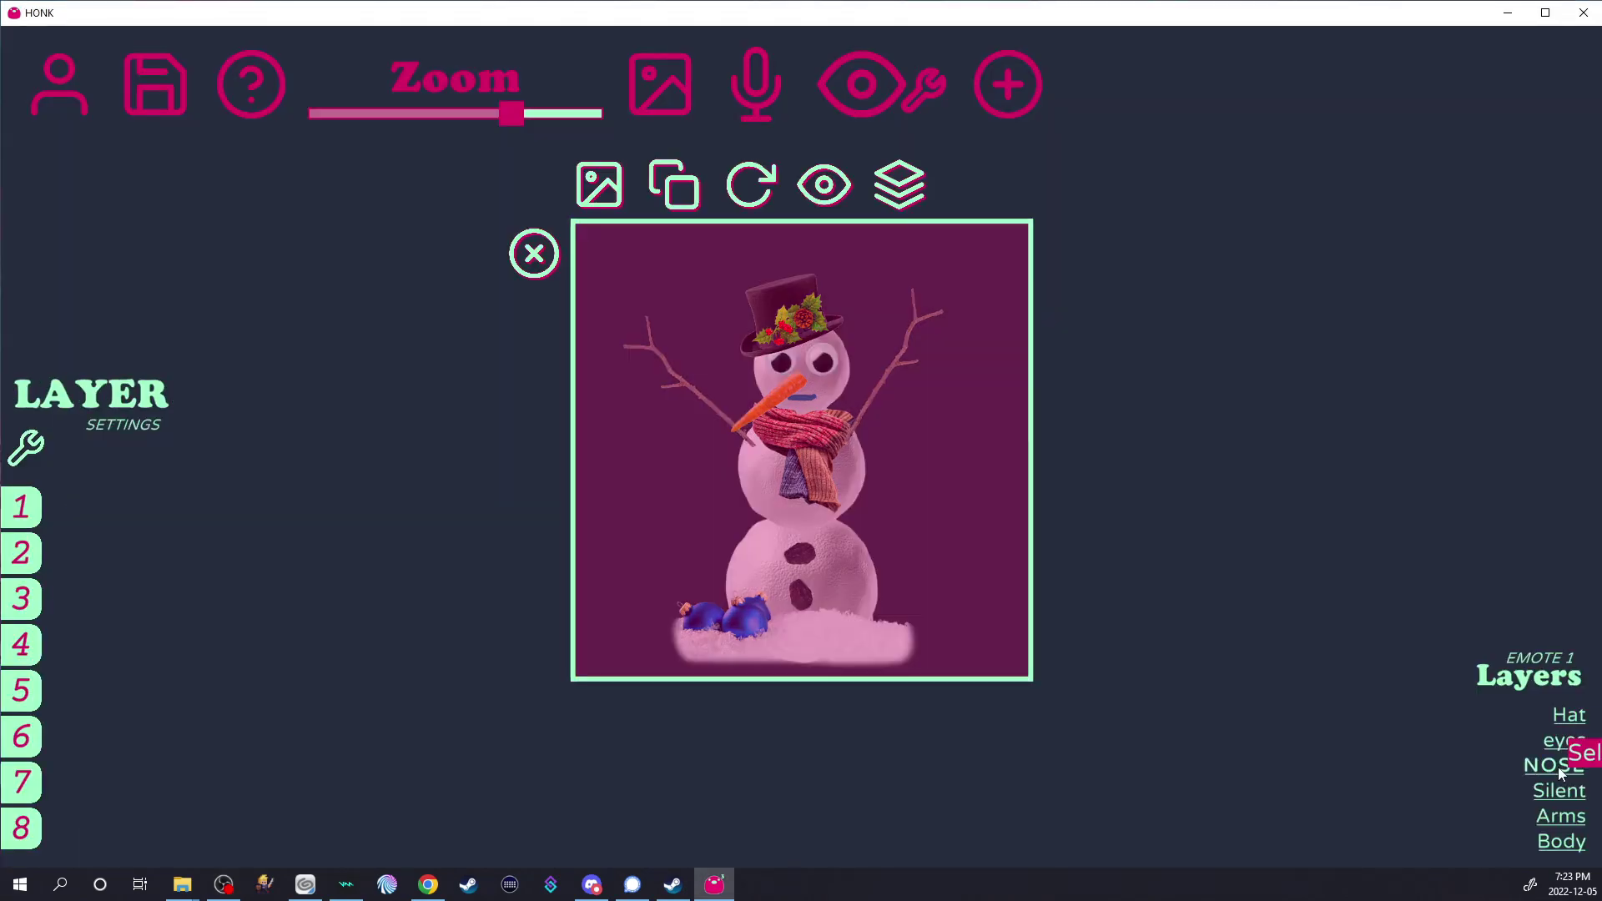
click(752, 185)
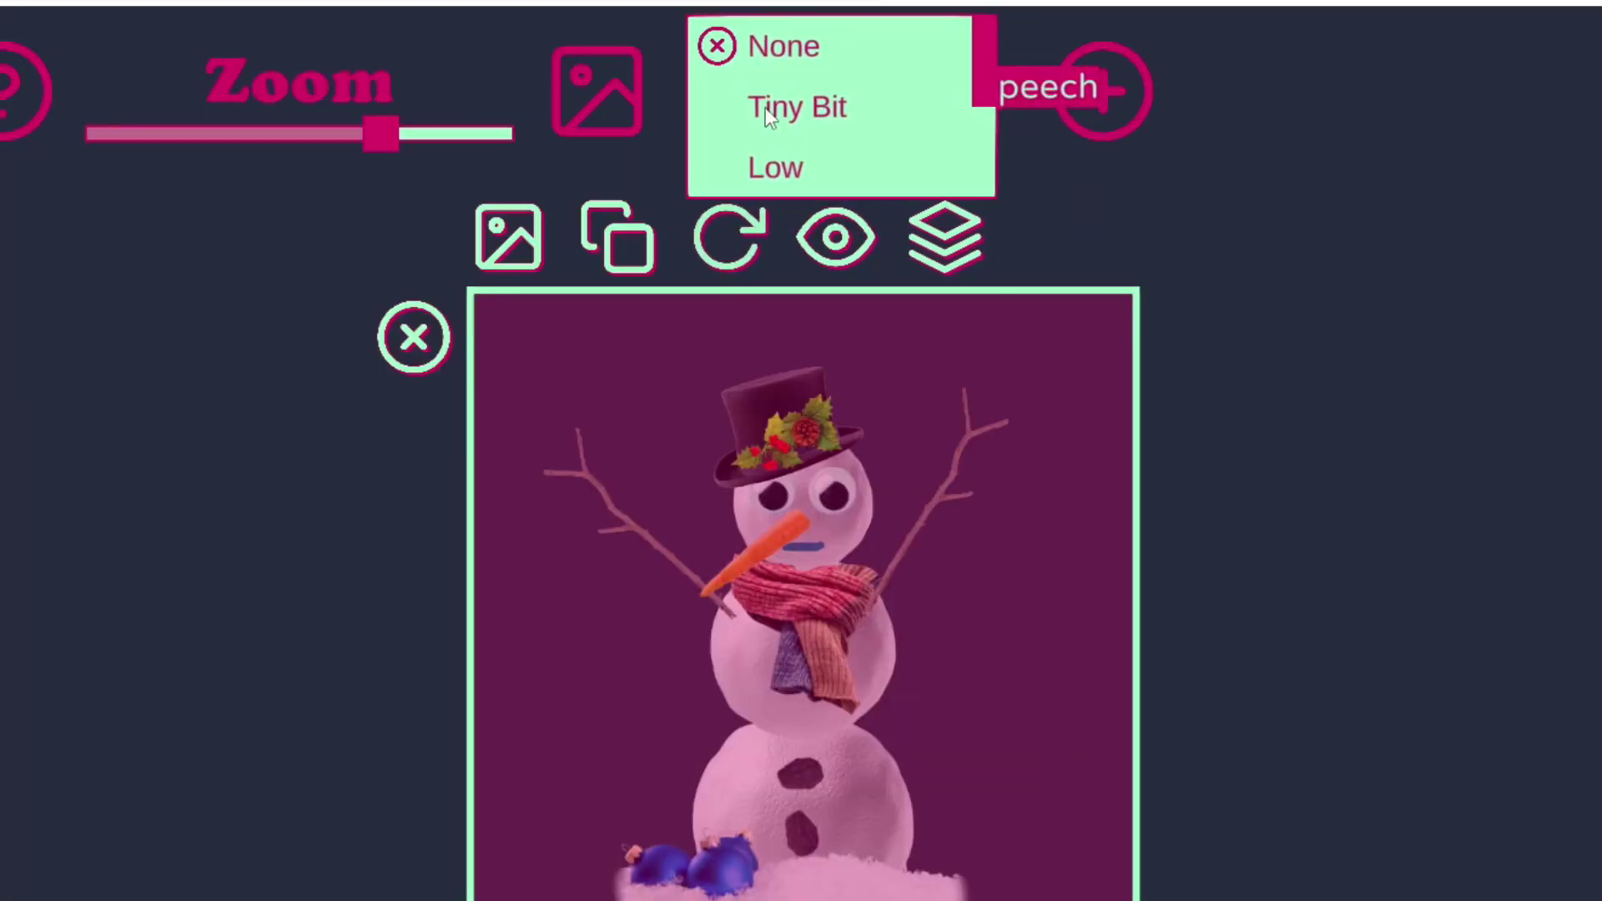
click(767, 112)
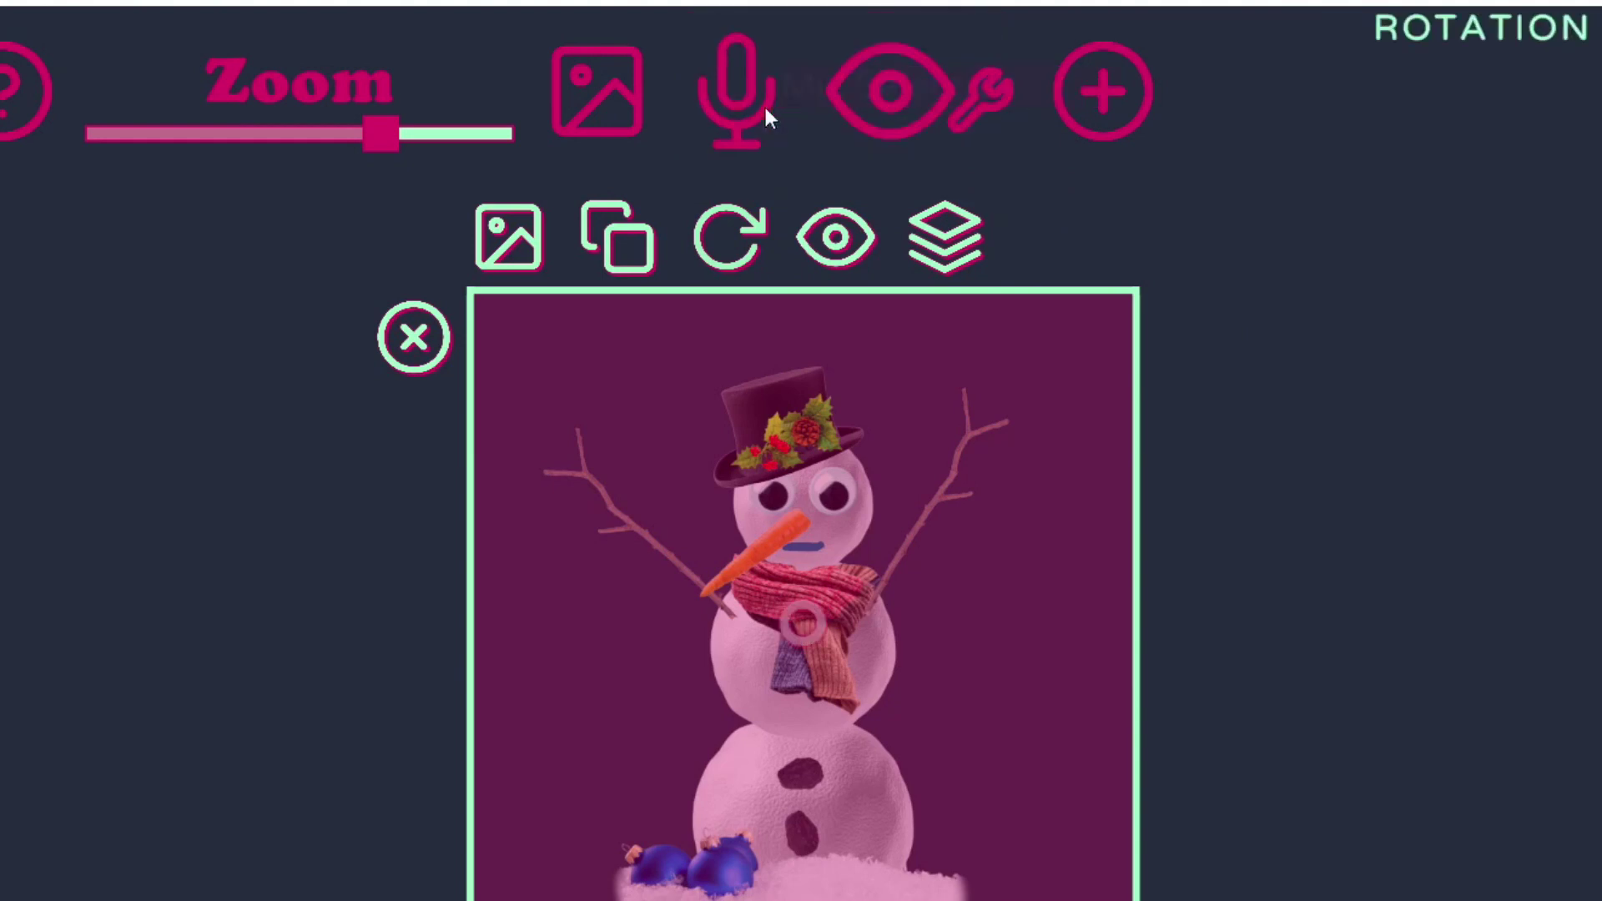
drag(799, 621, 798, 531)
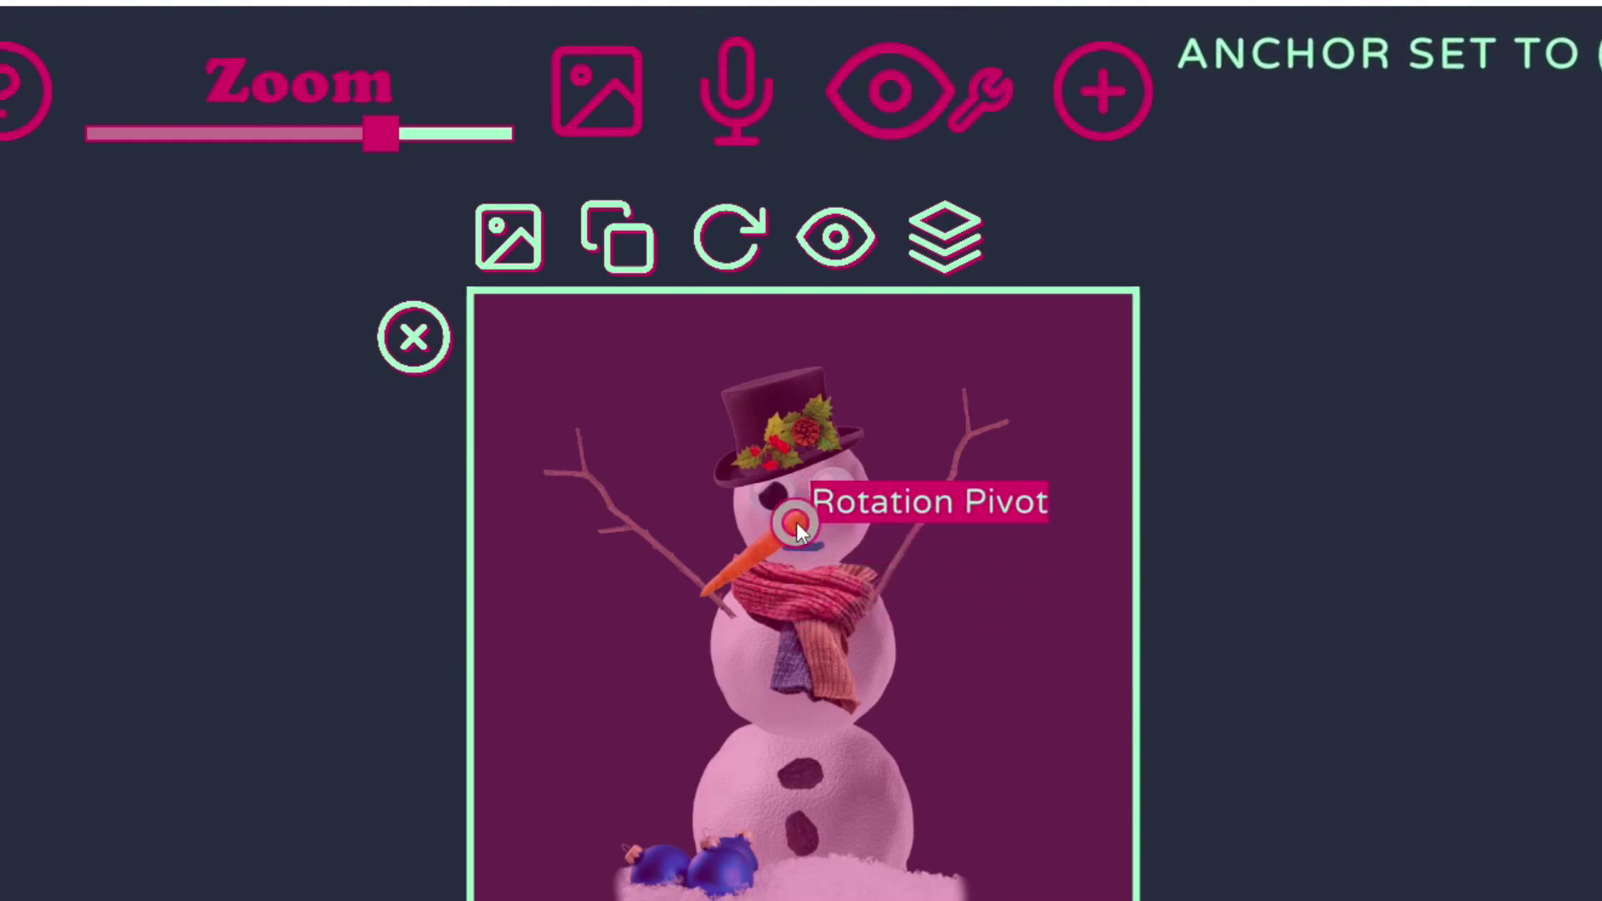